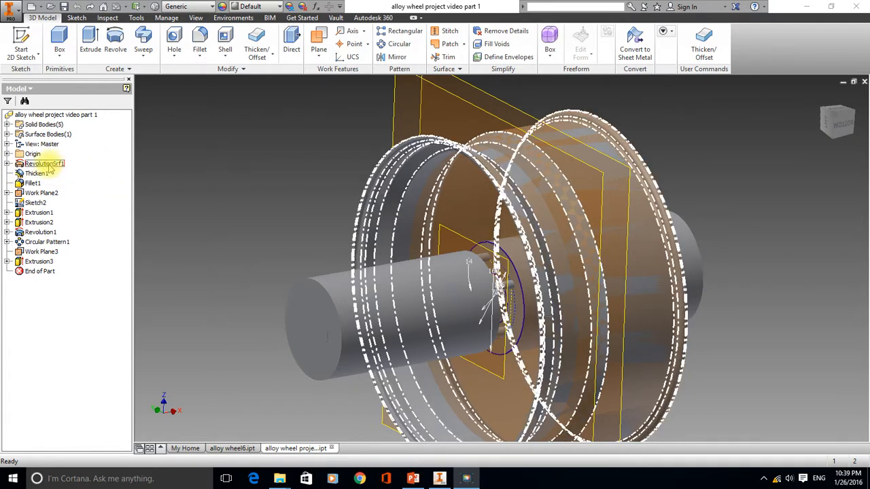
- Open Sketch1, the rim profile under RevolutionSrf1, for editing
click(7, 164)
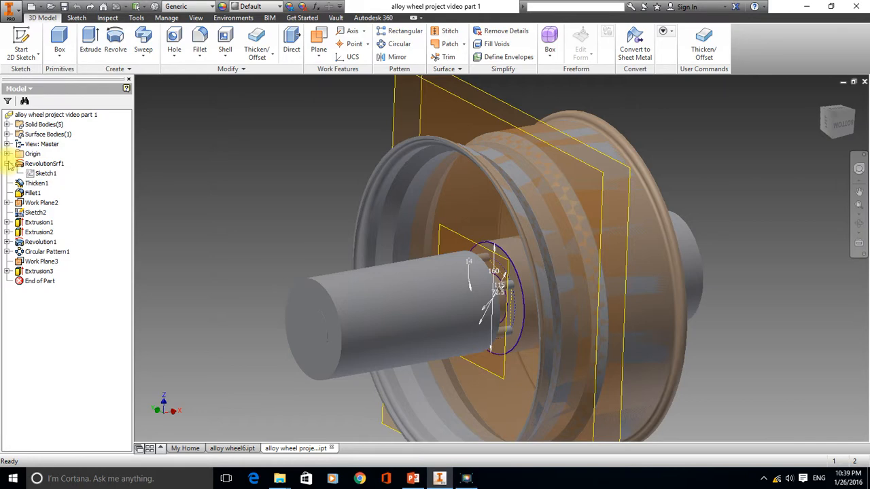
click(44, 174)
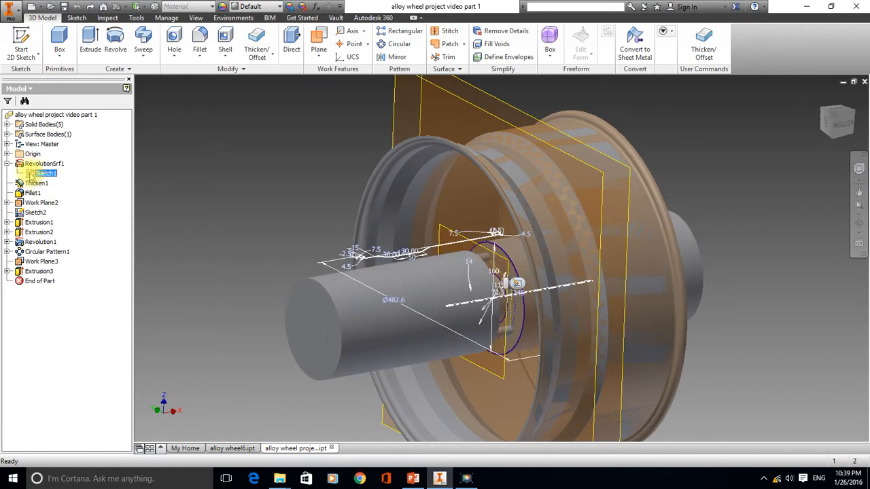
right_click(46, 174)
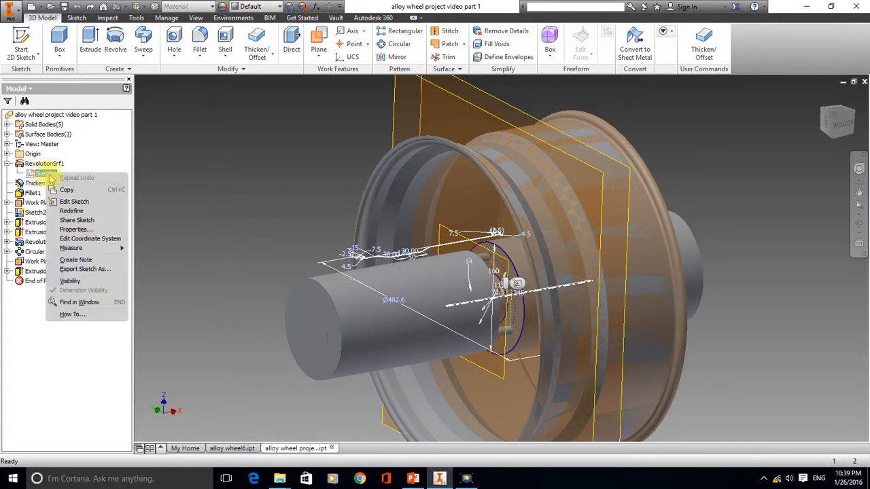
click(73, 202)
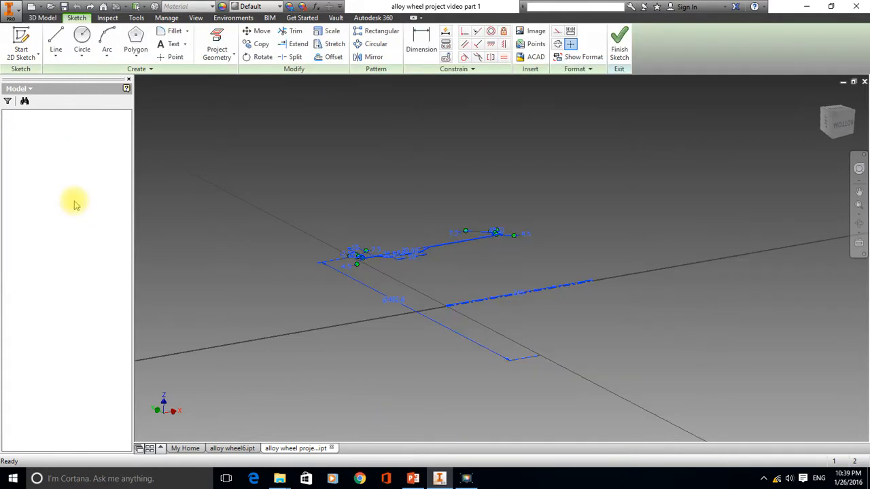
- Delete the 15 mm horizontal dimension on the short flat next to the left flange of the rim profile
middle_drag(517, 198, 522, 272)
scroll(456, 236, up, 3)
scroll(456, 235, down, 3)
scroll(452, 234, down, 3)
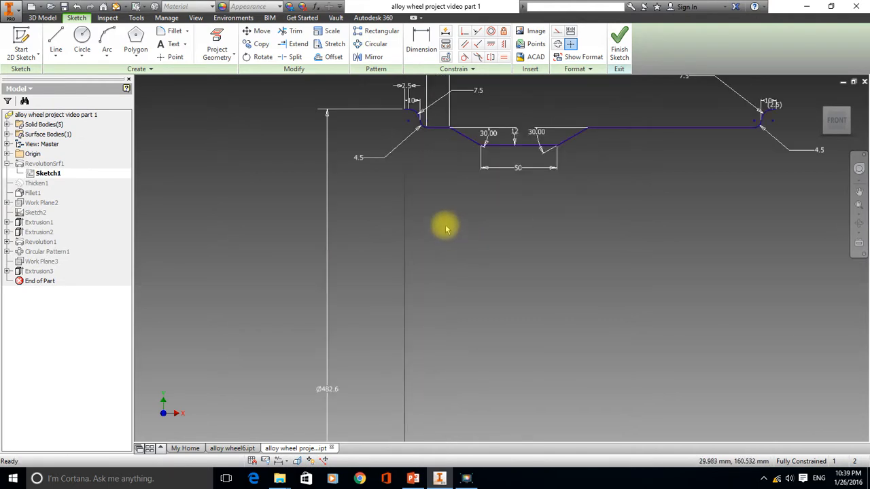
mouse_move(433, 212)
middle_down()
mouse_move(442, 254)
mouse_move(427, 430)
middle_up()
scroll(439, 340, down, 3)
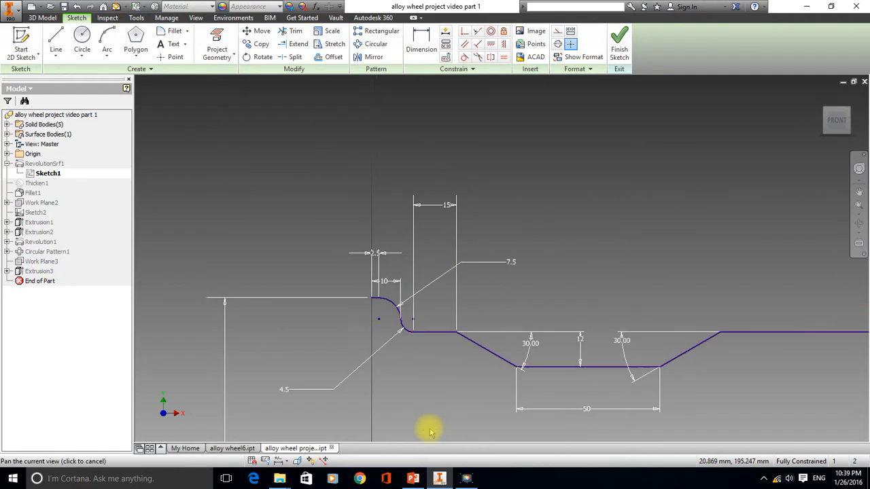
click(446, 204)
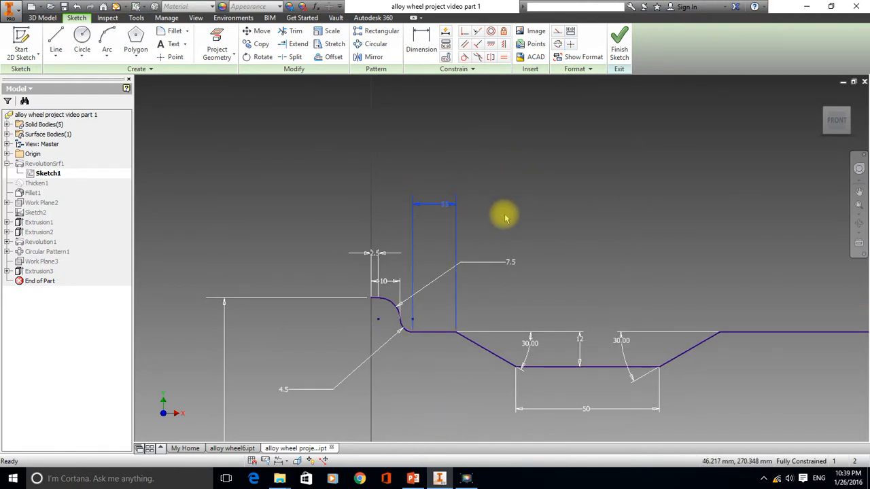
key(Delete)
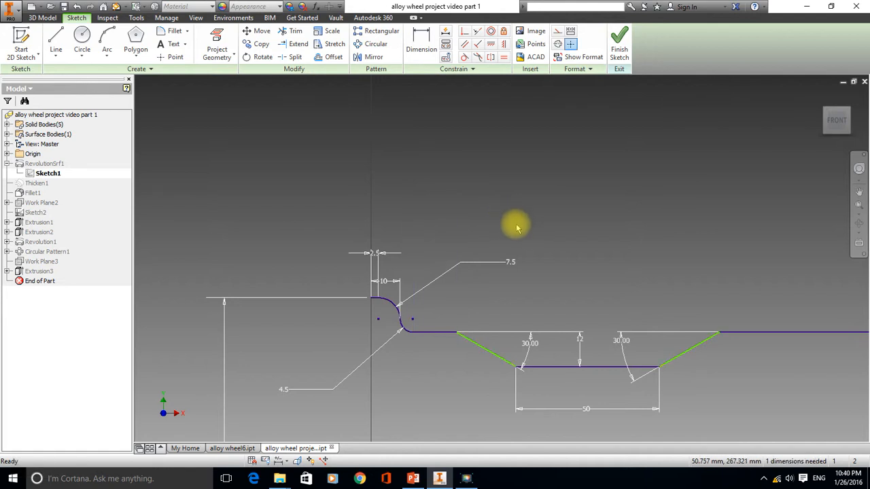
- Dimension the horizontal distance from the profile's left end to the start of the first 30° slope as 23 mm and finish the sketch
click(428, 39)
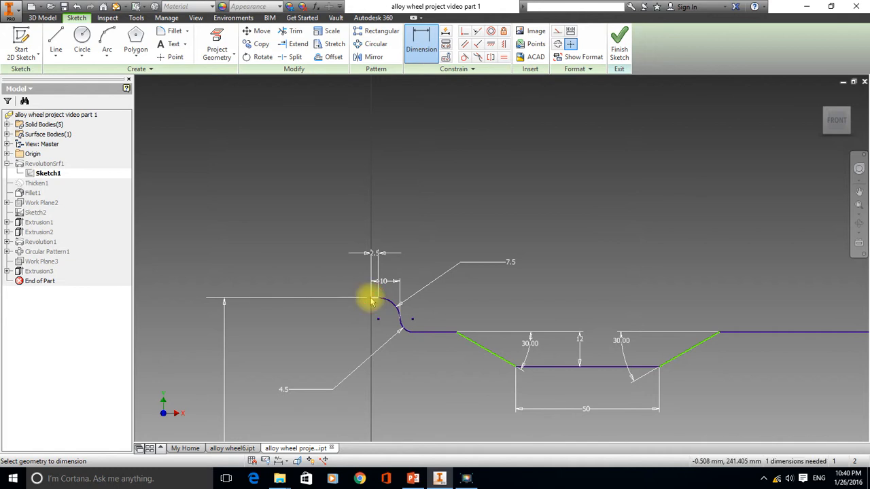
click(457, 334)
click(403, 180)
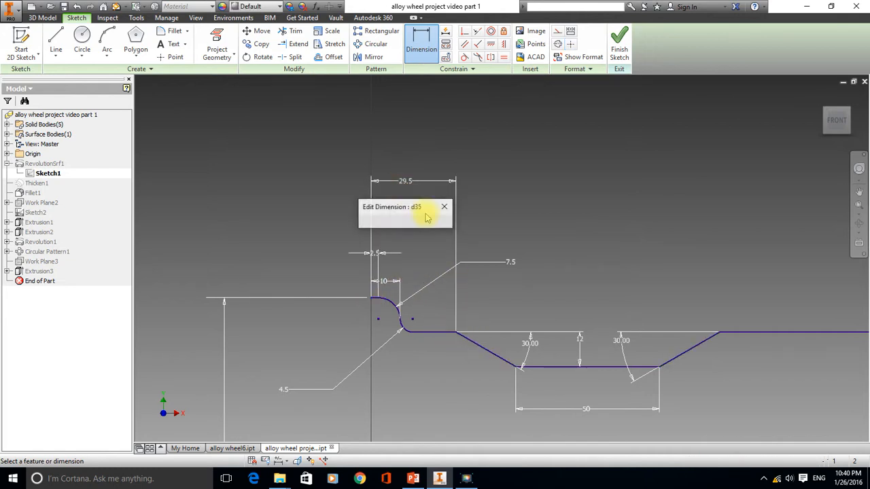
text(23)
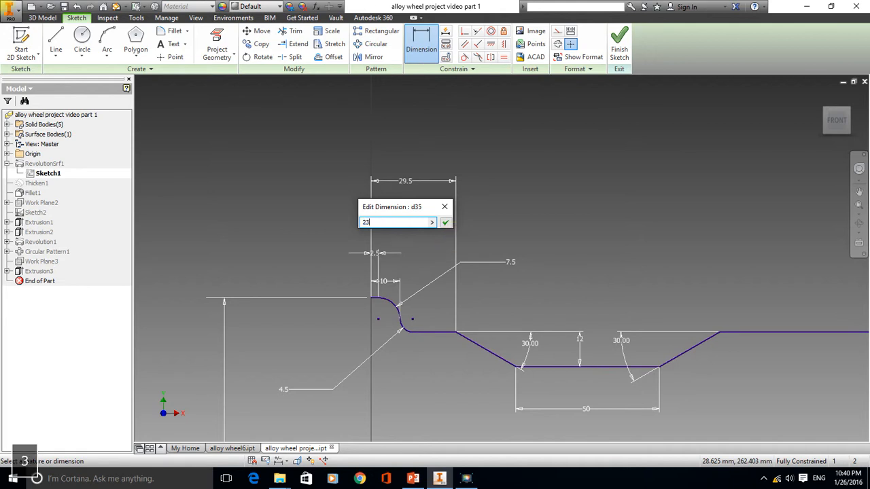
key(Return)
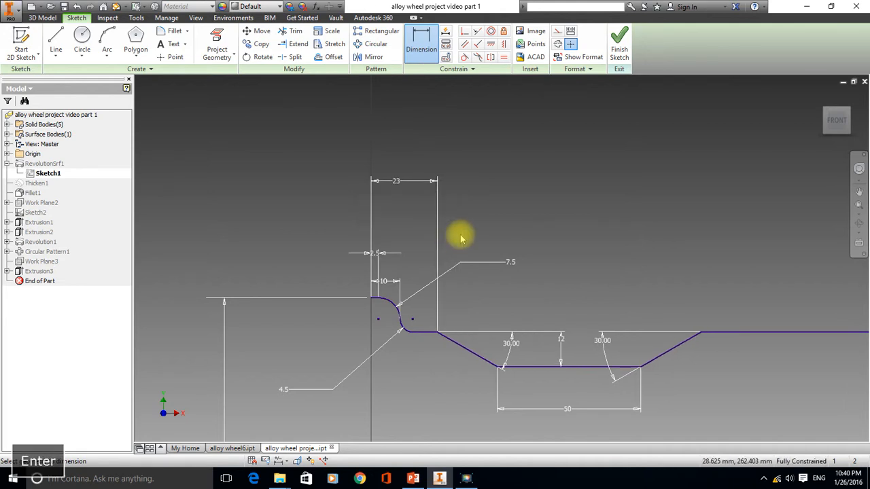
scroll(585, 310, up, 4)
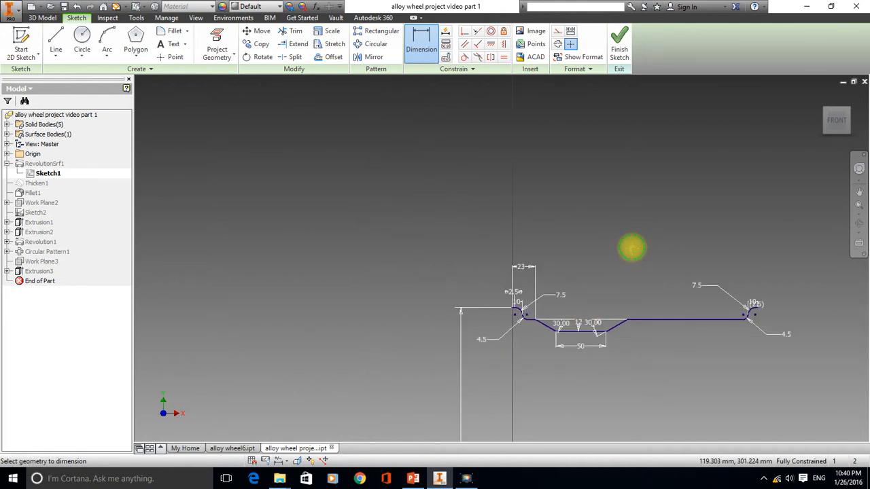
click(619, 43)
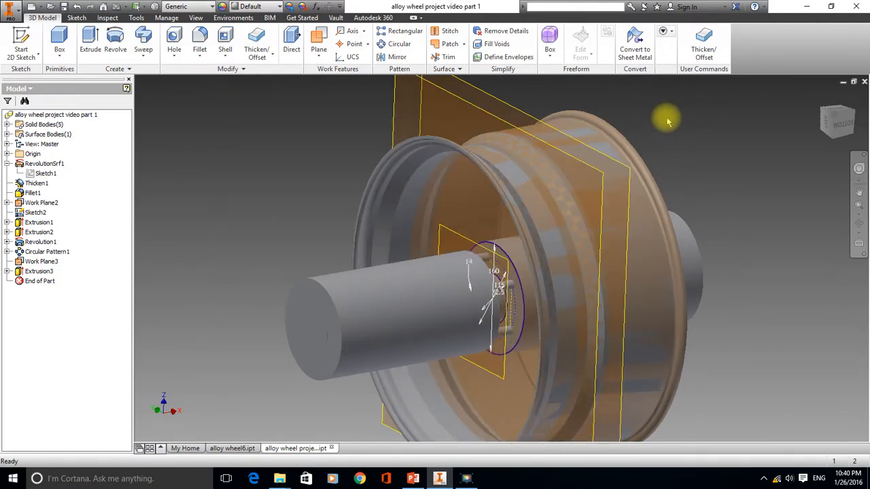
- Hide Work Plane1, which is nested under Work Plane2
middle_drag(666, 118, 660, 175)
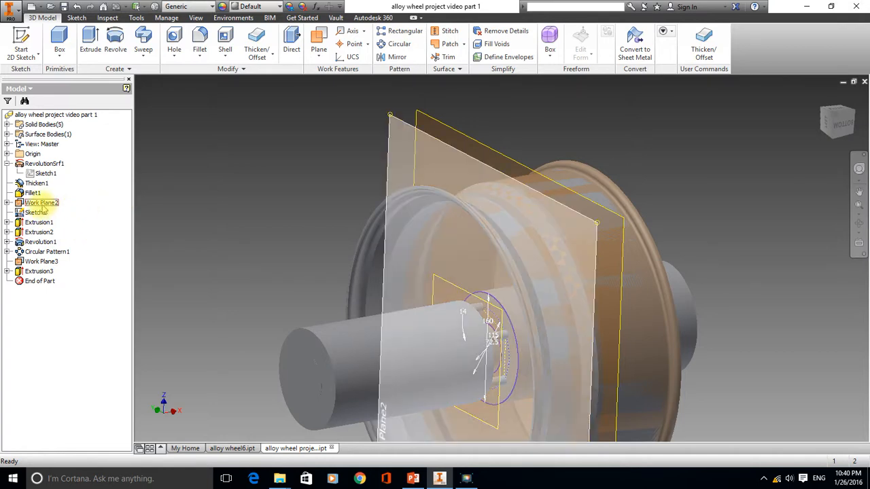
click(7, 203)
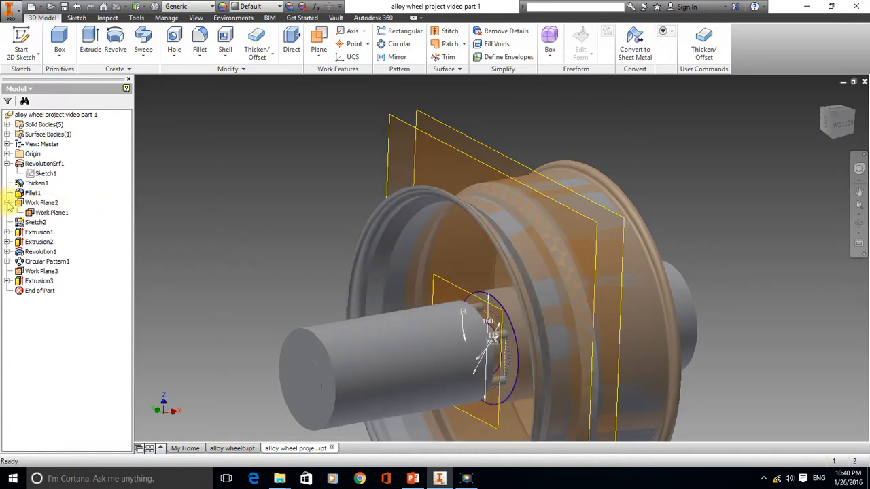
click(53, 213)
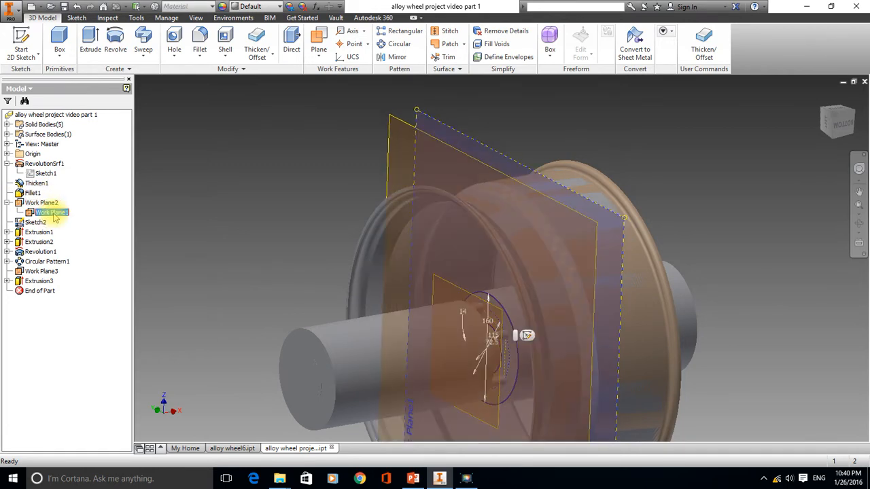
right_click(53, 214)
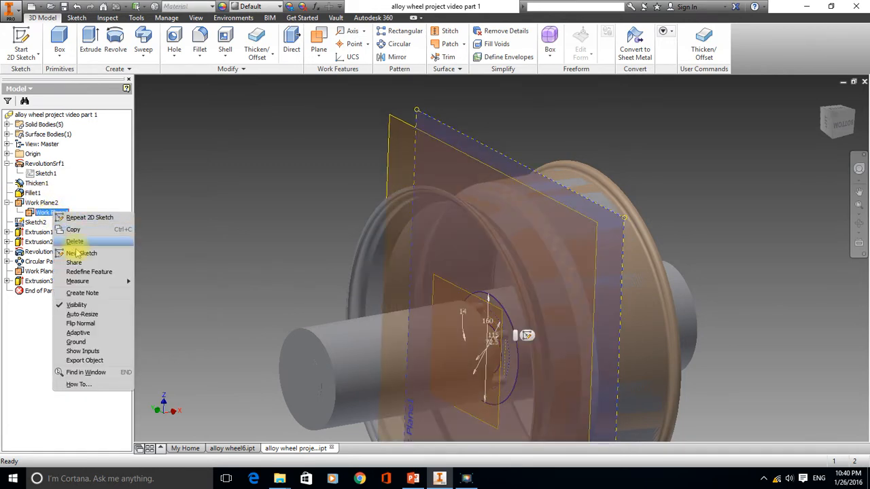
click(76, 306)
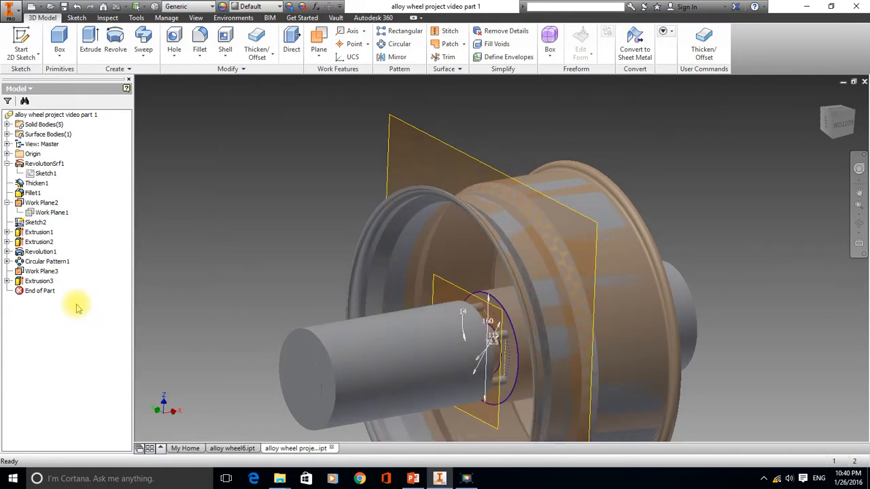
- Turn off the visibility of Work Plane2
click(42, 202)
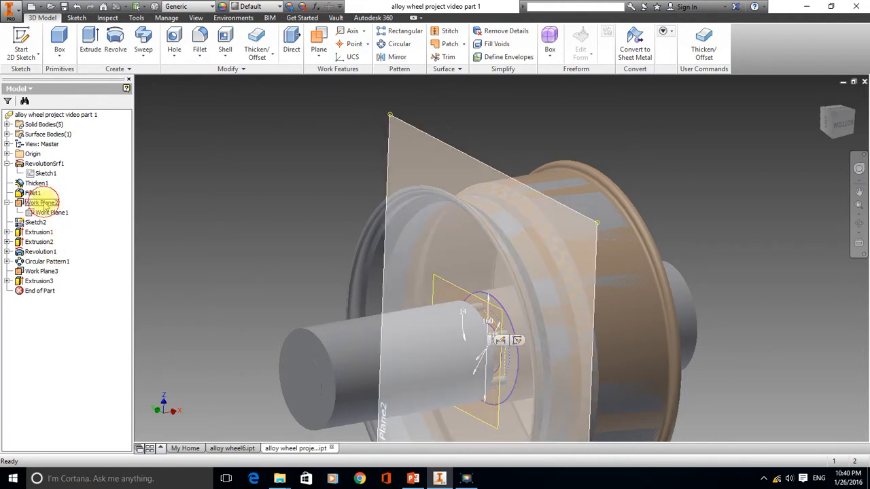
click(43, 203)
right_click(45, 203)
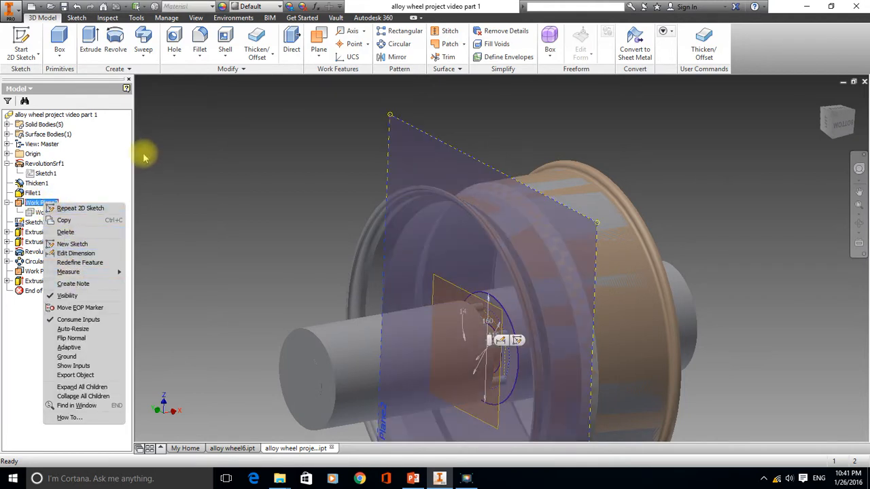
click(170, 169)
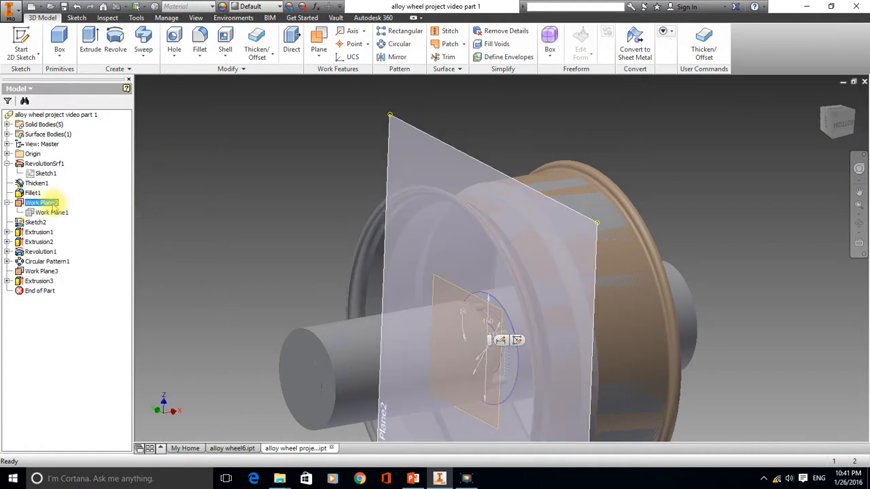
right_click(53, 201)
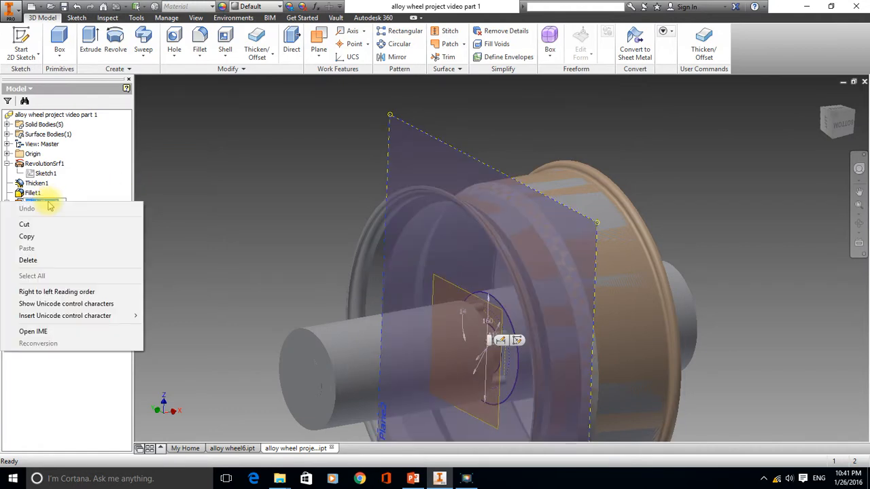
click(202, 174)
click(55, 203)
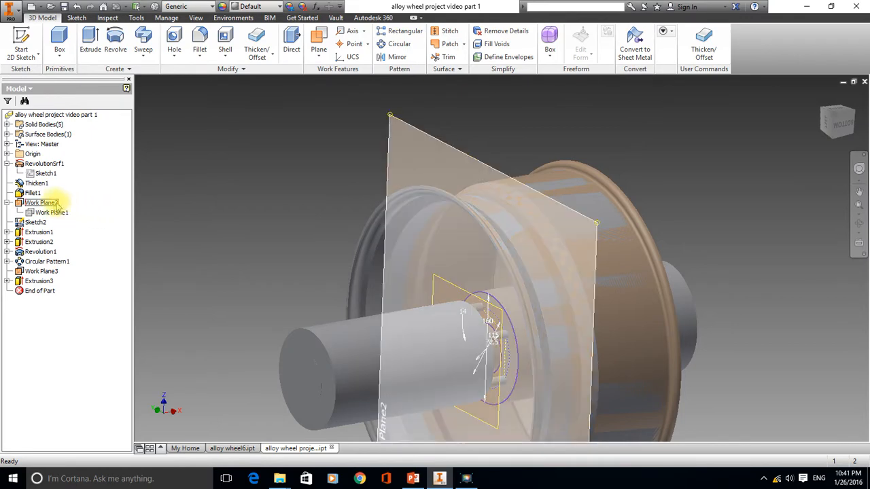
right_click(56, 204)
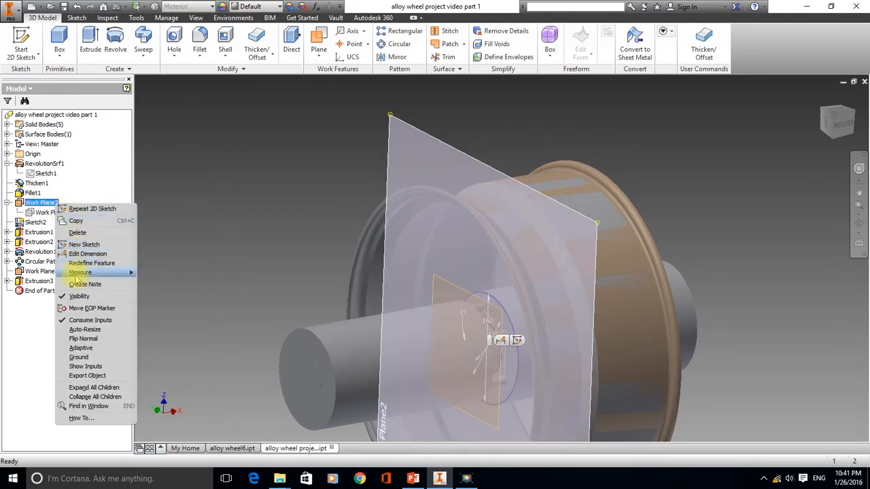
click(80, 297)
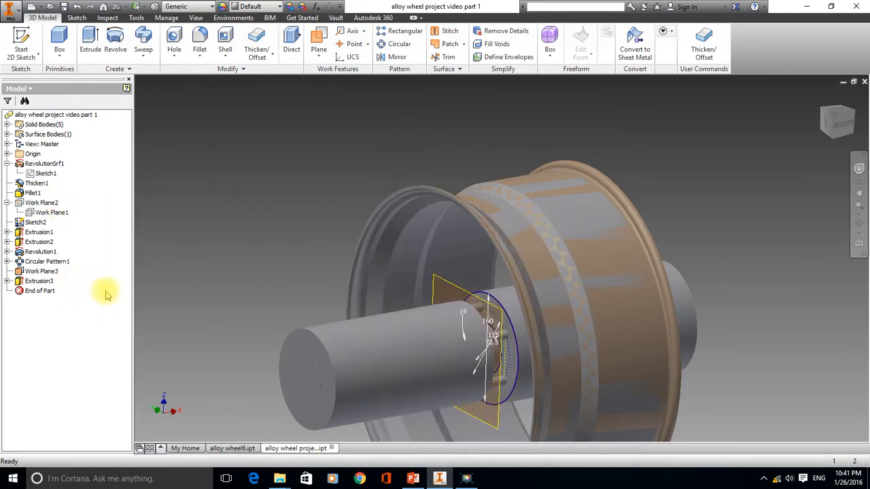
- Turn off the visibility of Work Plane3 at the hub
click(42, 271)
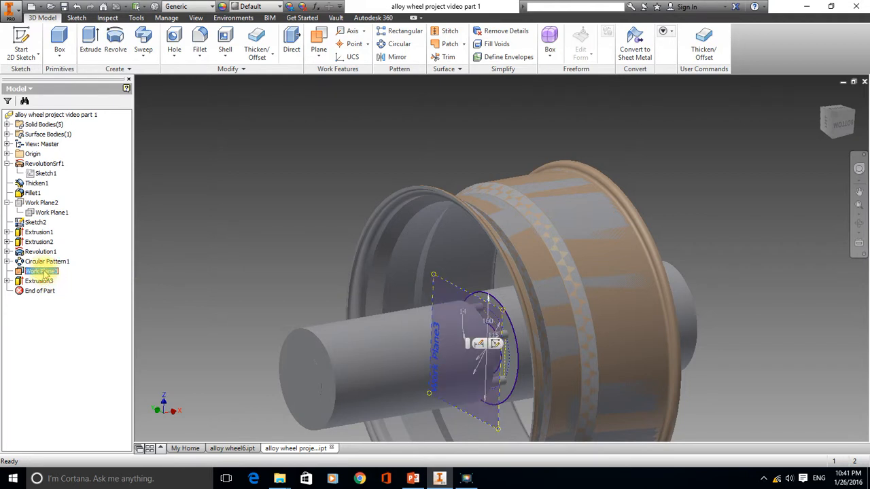
right_click(44, 273)
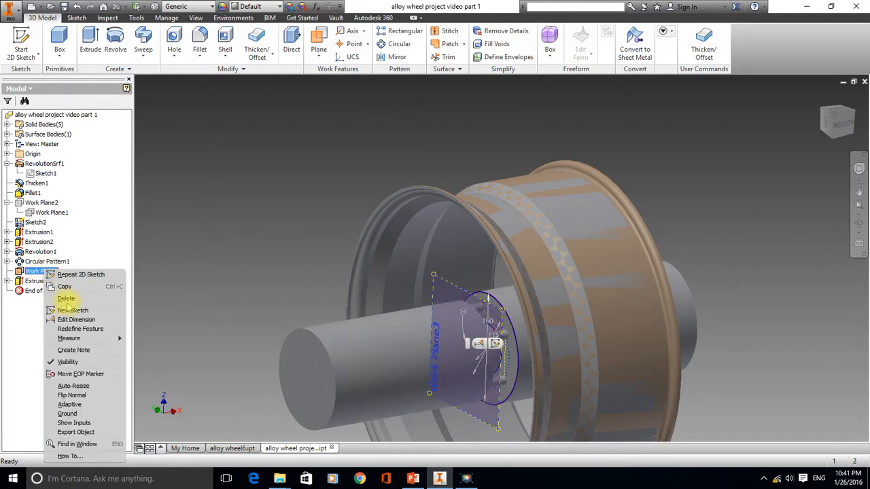
click(70, 362)
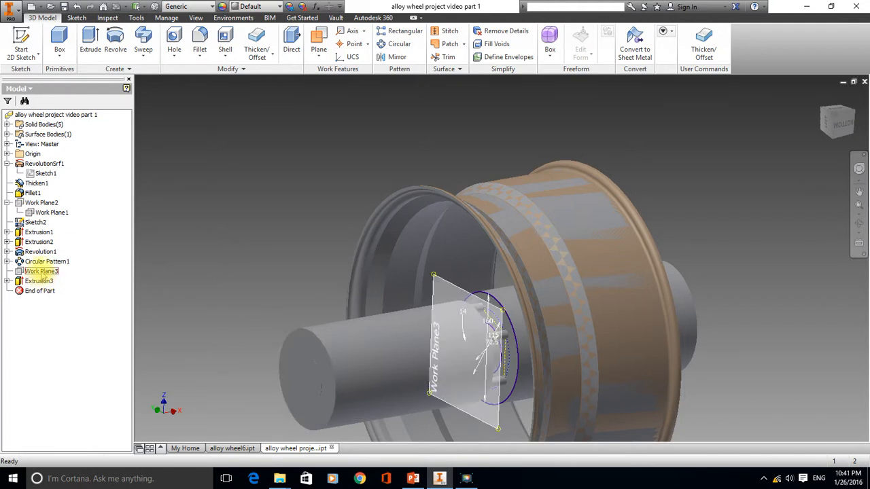
- Hide Sketch2, the hub sketch used by Extrusion2, together with its dimensions
click(7, 251)
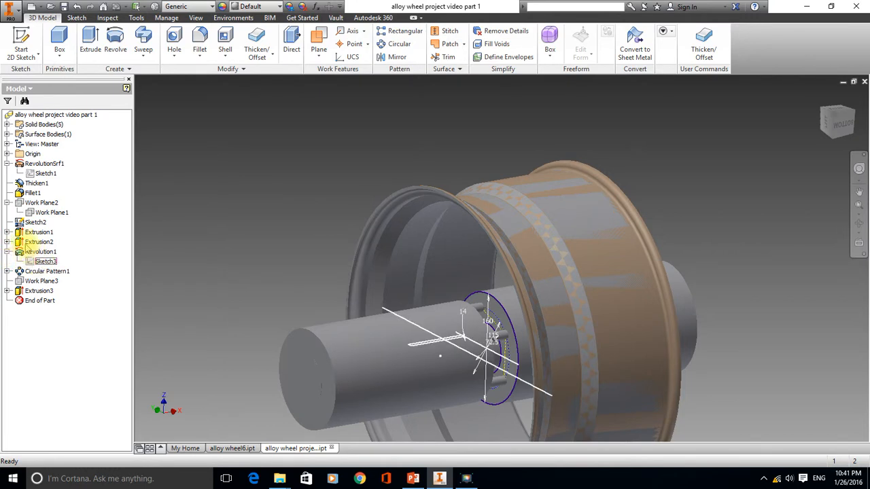
click(7, 242)
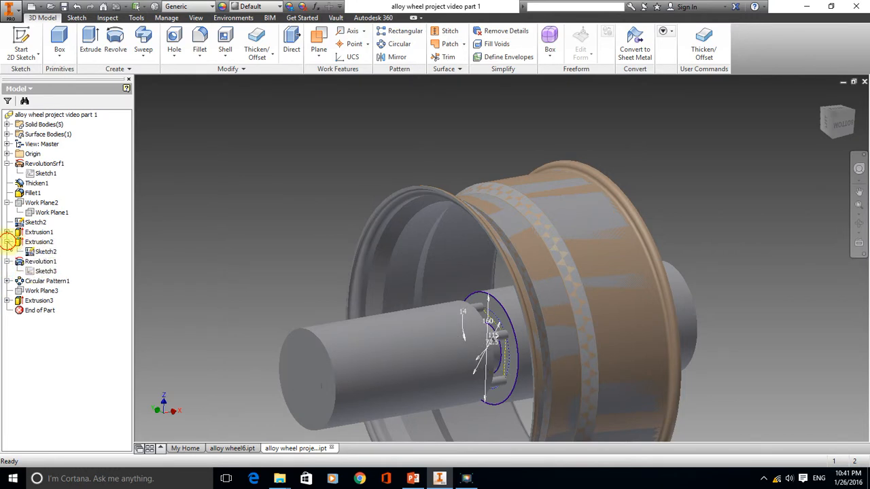
click(45, 252)
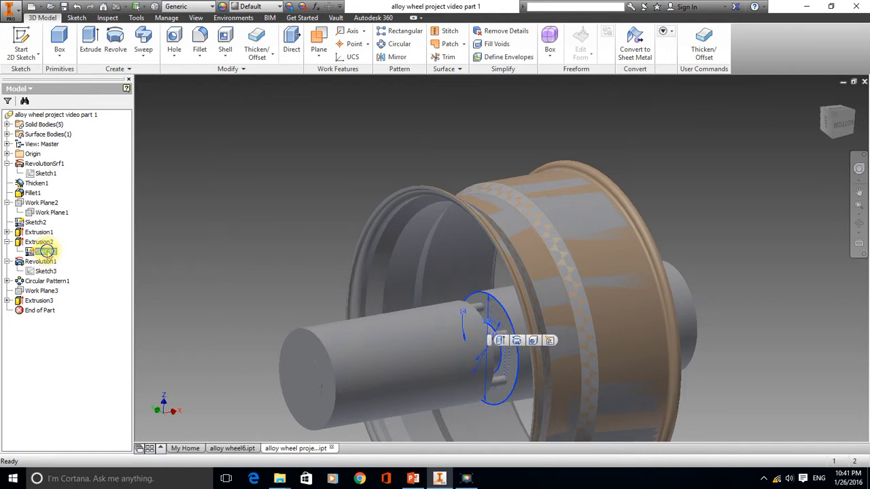
right_click(45, 251)
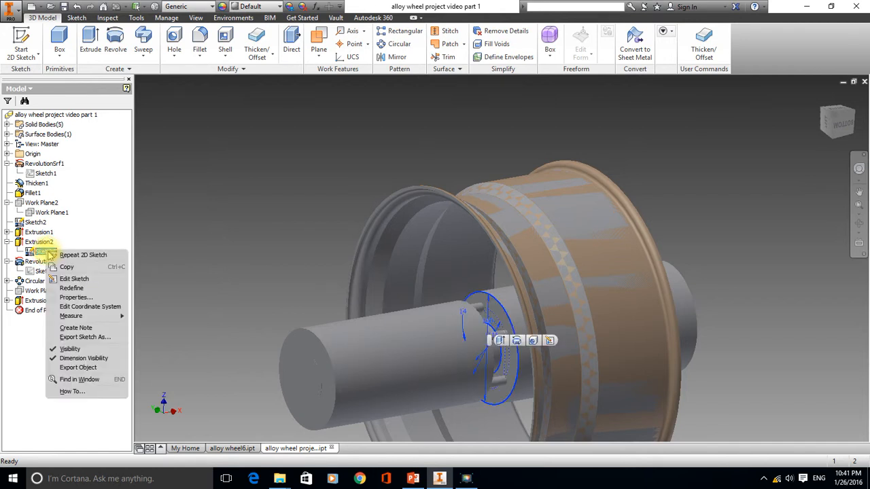
click(71, 349)
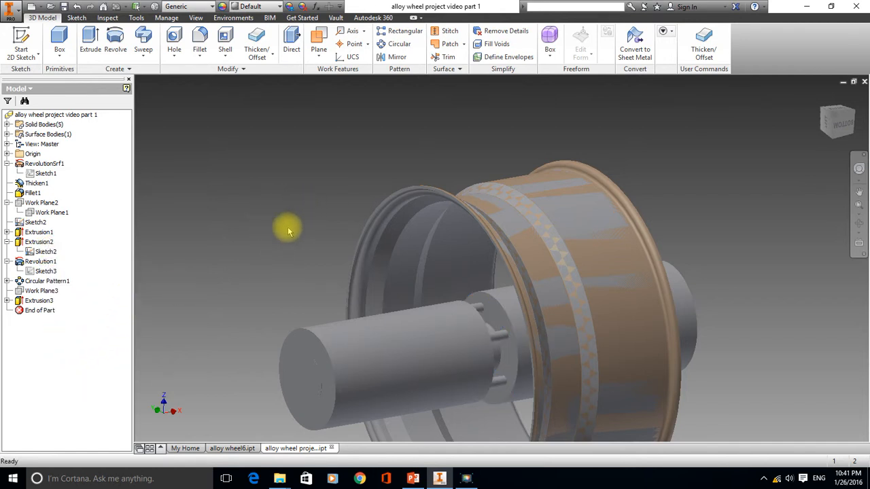
scroll(781, 282, down, 3)
middle_drag(781, 280, 779, 224)
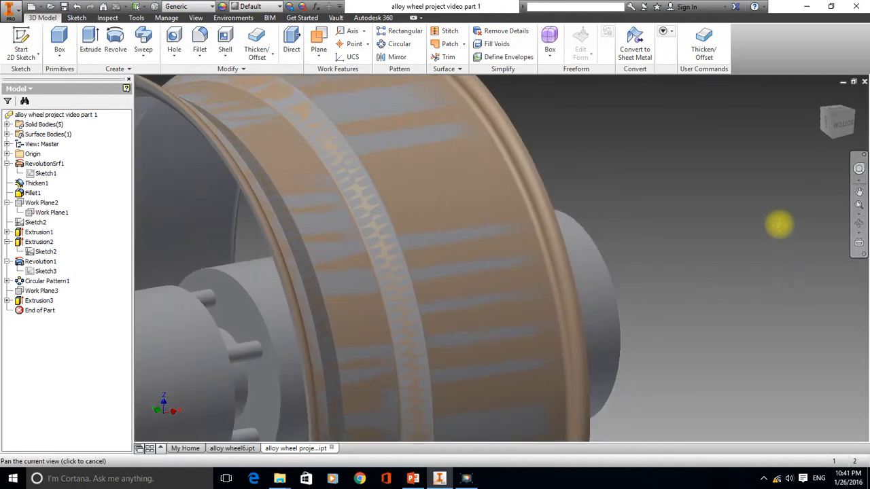
- Start a new 2D sketch on the origin's XZ Plane
scroll(728, 233, up, 5)
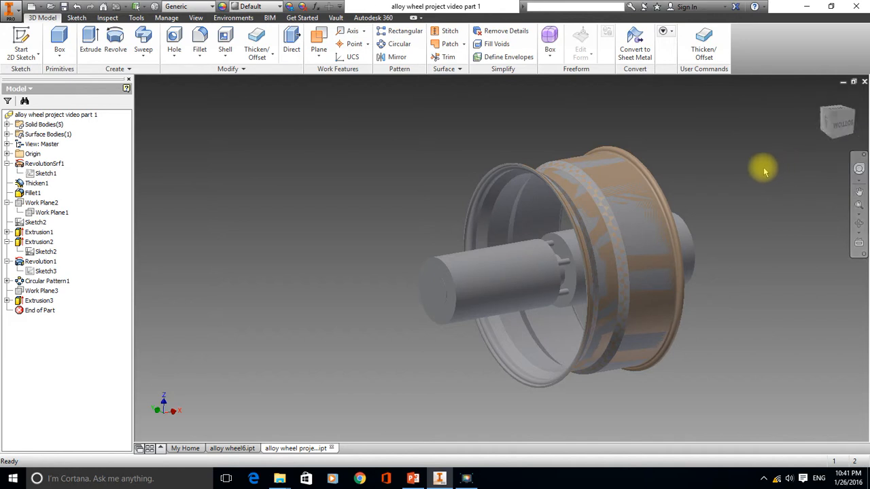
middle_drag(763, 170, 714, 209)
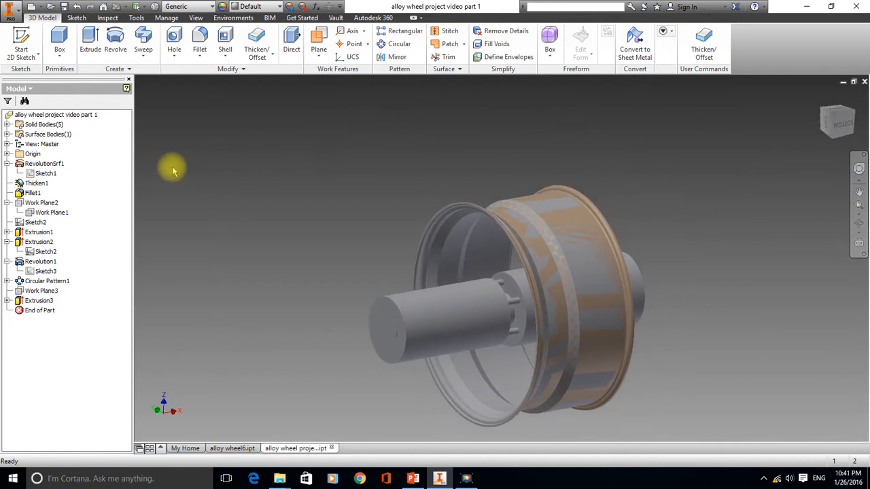
click(22, 38)
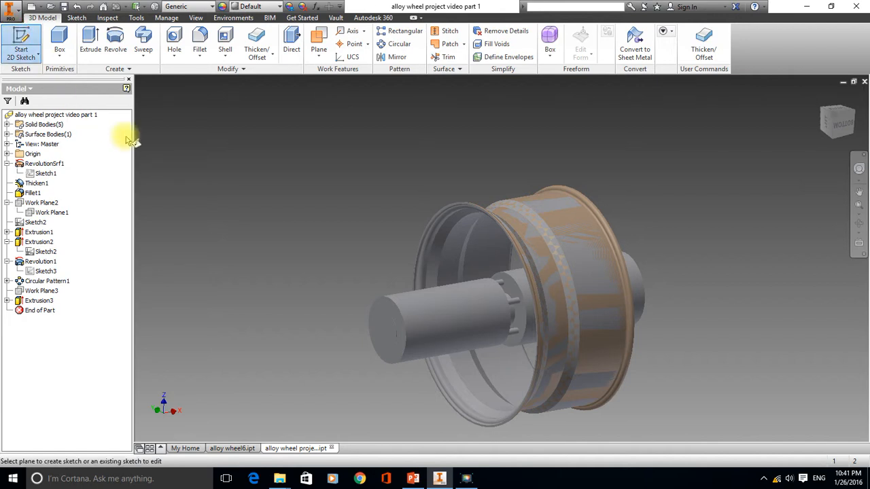
click(8, 154)
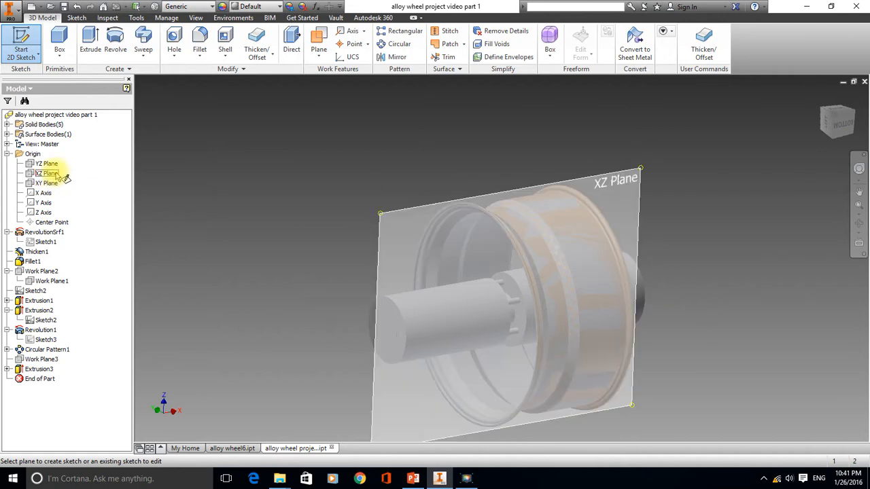
click(60, 175)
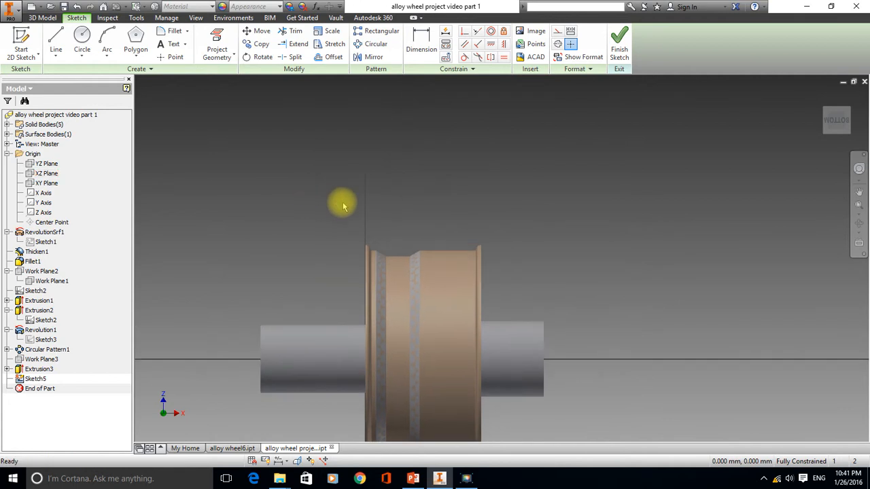
- Slice the graphics at the sketch plane and project the cut edges of the rim and hub bodies into the sketch
scroll(406, 234, up, 3)
scroll(404, 234, down, 7)
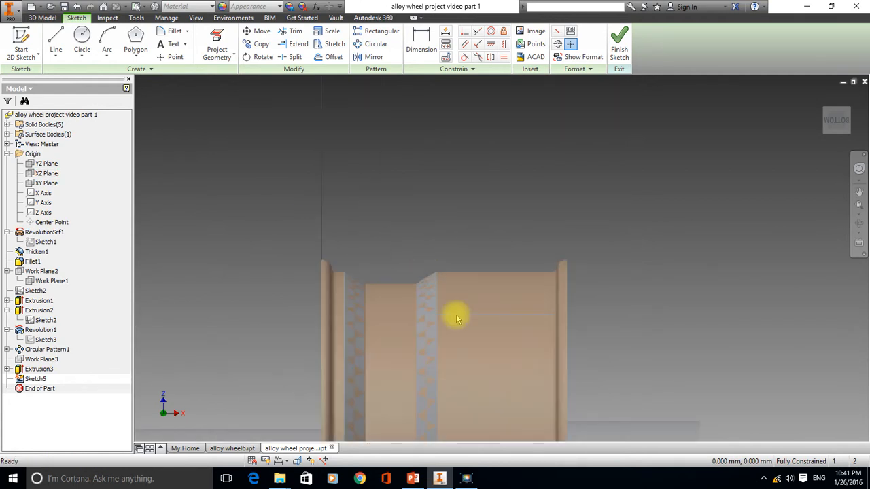
middle_drag(461, 319, 522, 162)
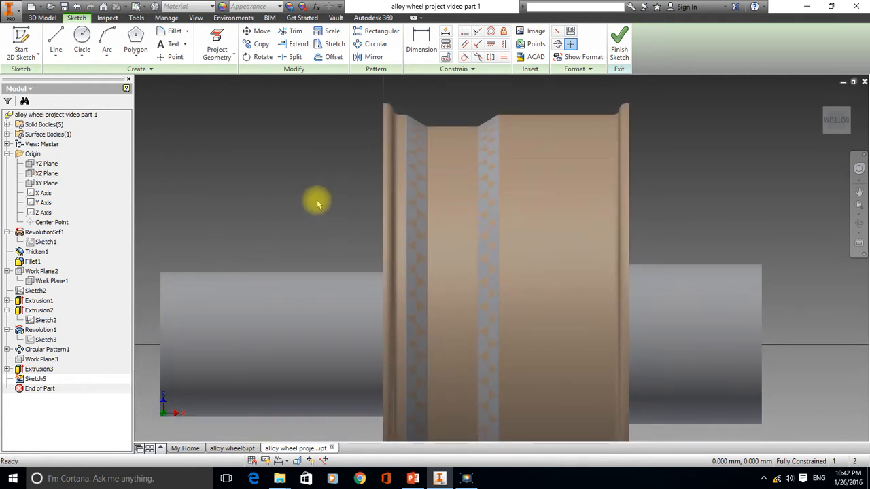
right_click(313, 191)
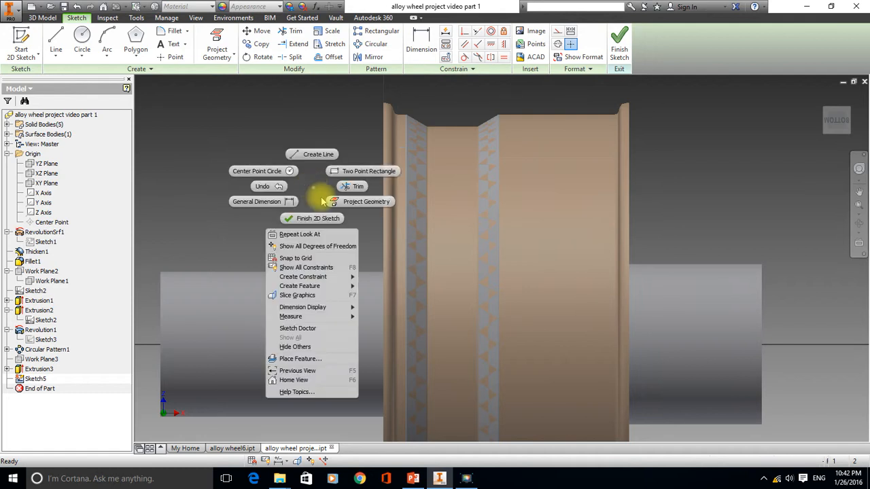
click(307, 297)
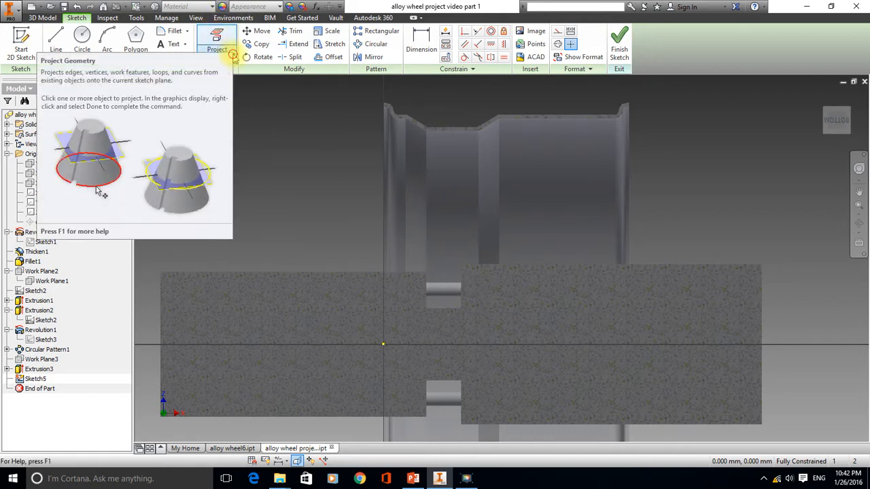
click(234, 57)
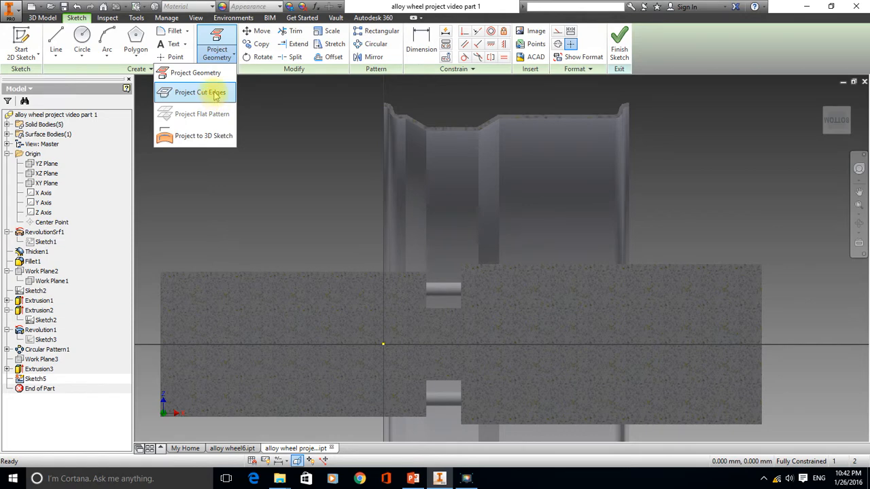
click(214, 94)
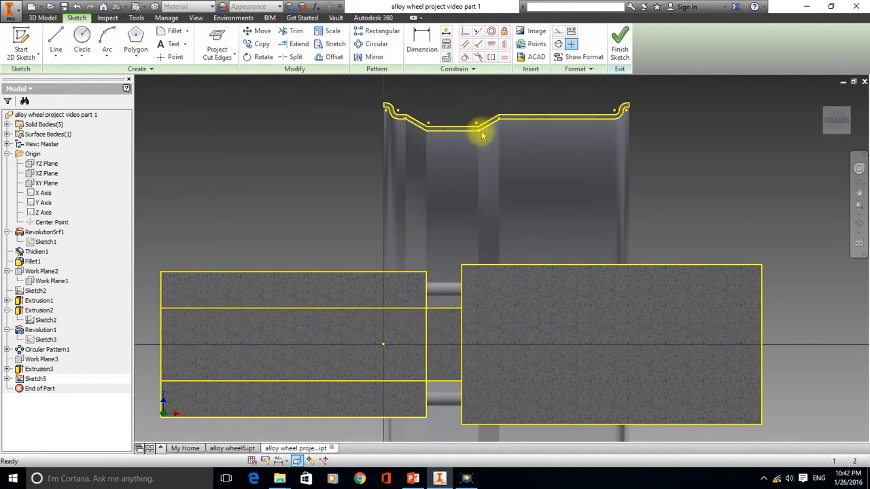
- Try a control vertex spline from the front inner corner of the rim's drop centre down to a free point above the stud gap
middle_drag(498, 192, 503, 243)
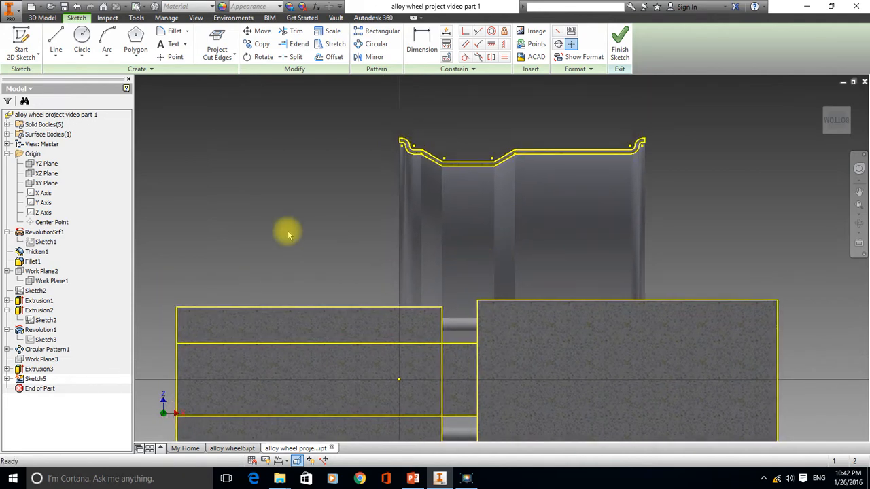
click(55, 57)
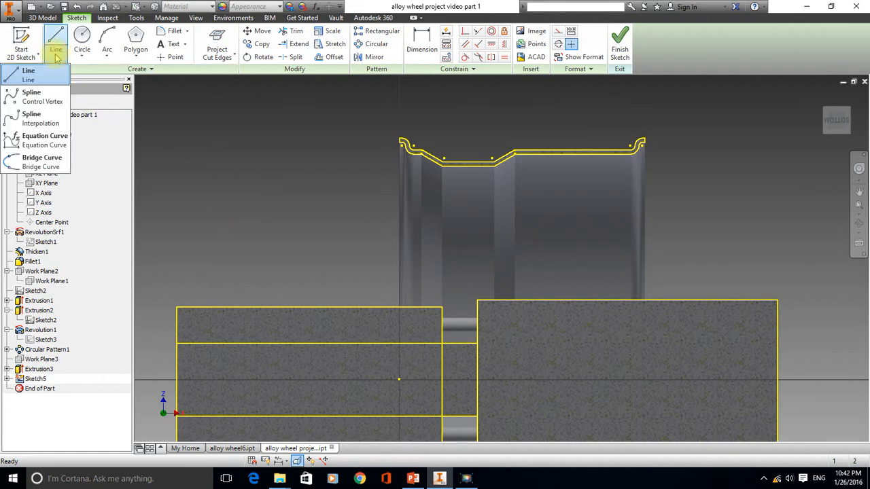
click(41, 102)
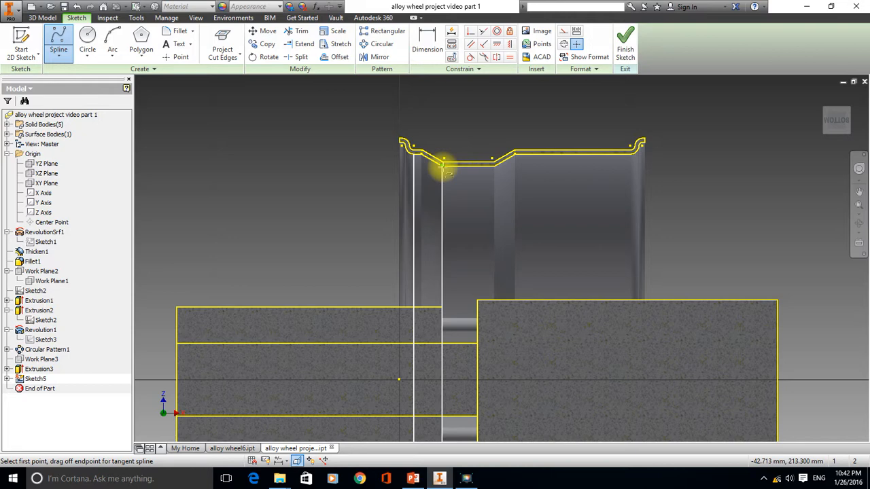
click(443, 164)
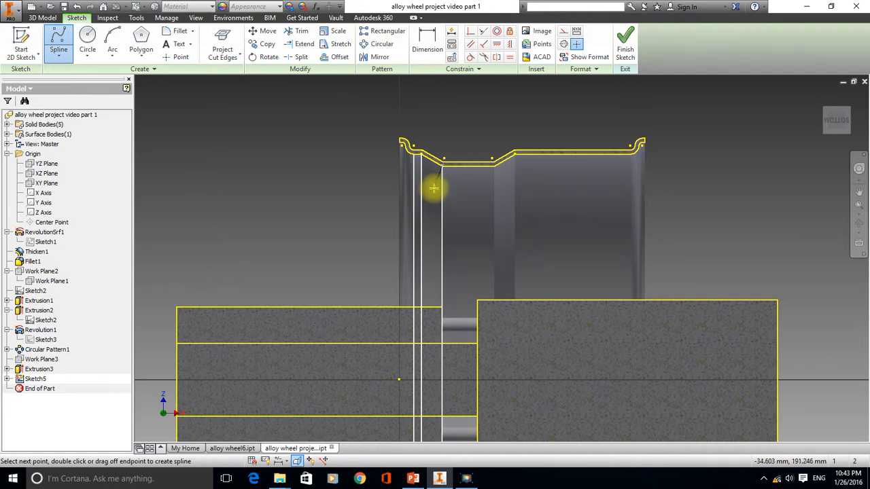
click(434, 188)
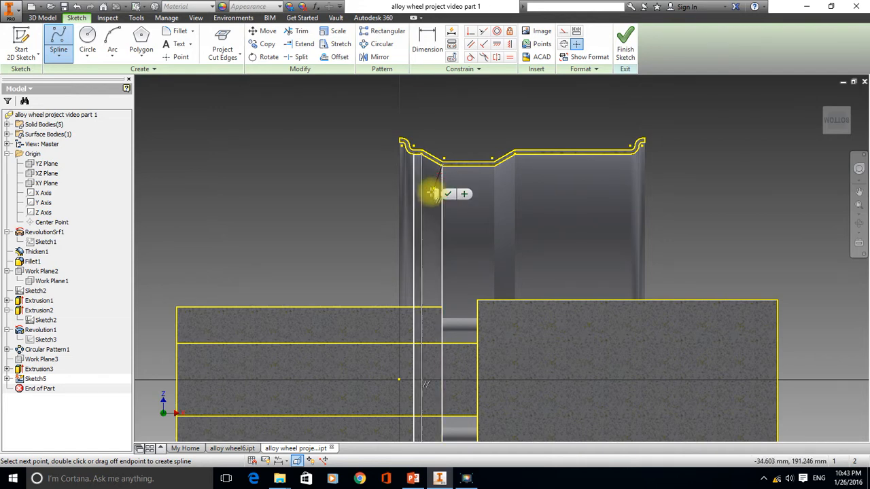
click(430, 226)
click(430, 253)
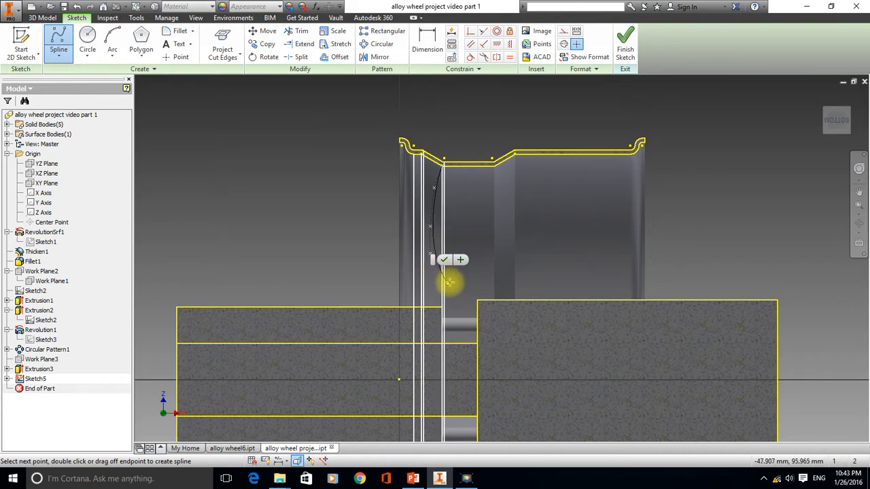
click(448, 282)
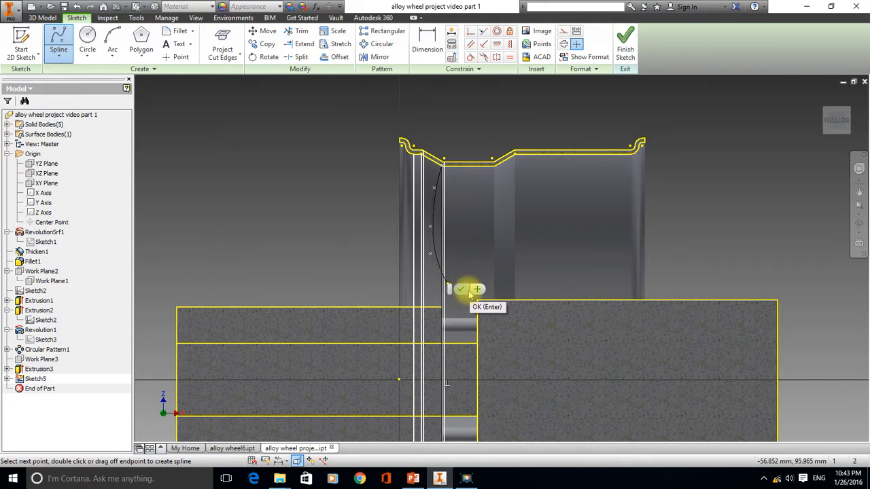
click(462, 290)
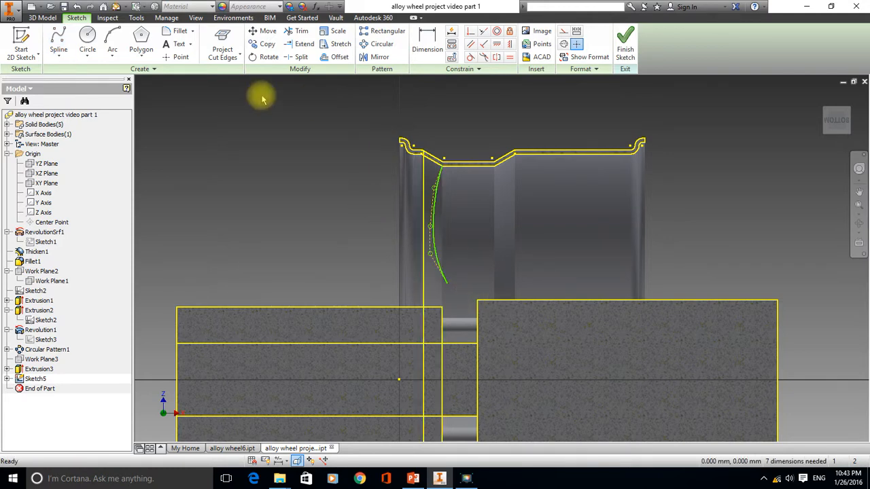
click(76, 7)
- Draw a bowed control vertex spline from the front inner corner of the rim's drop centre to the upper front corner of the rear cylinder
click(58, 40)
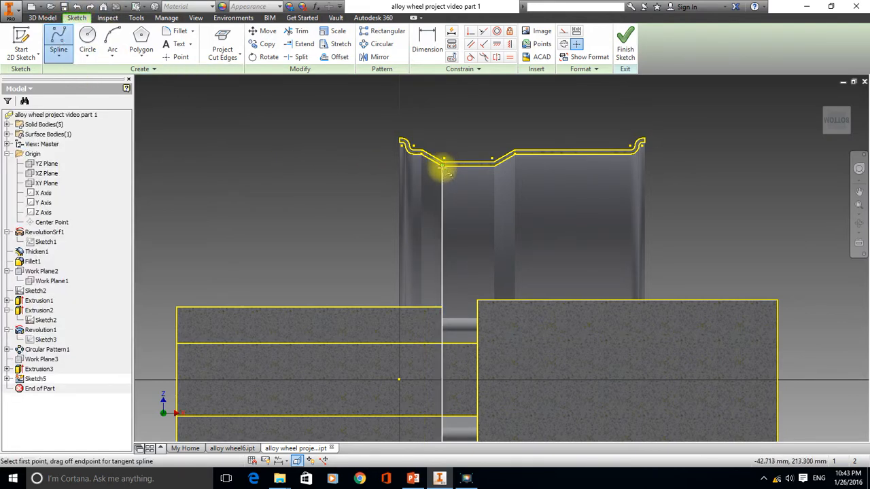
click(443, 164)
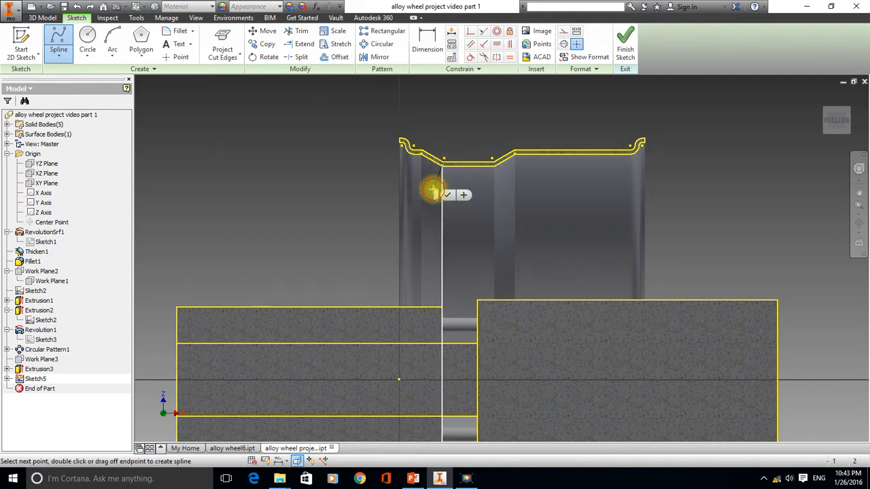
click(428, 223)
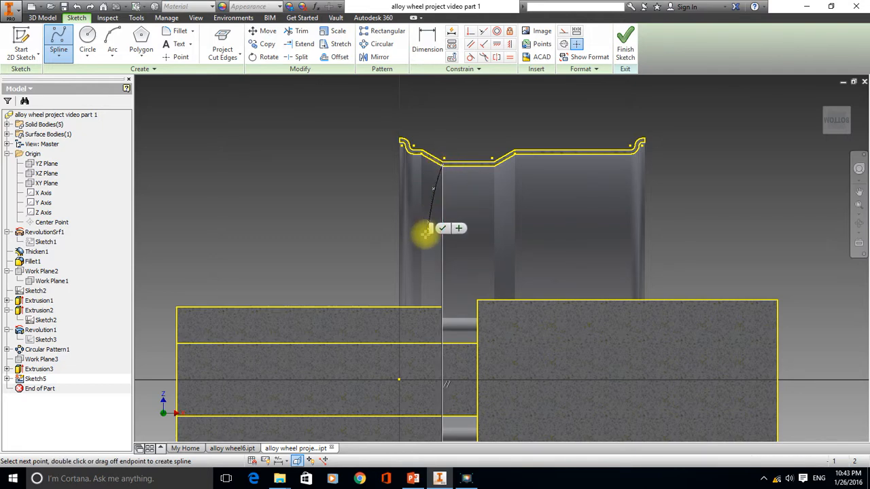
click(429, 252)
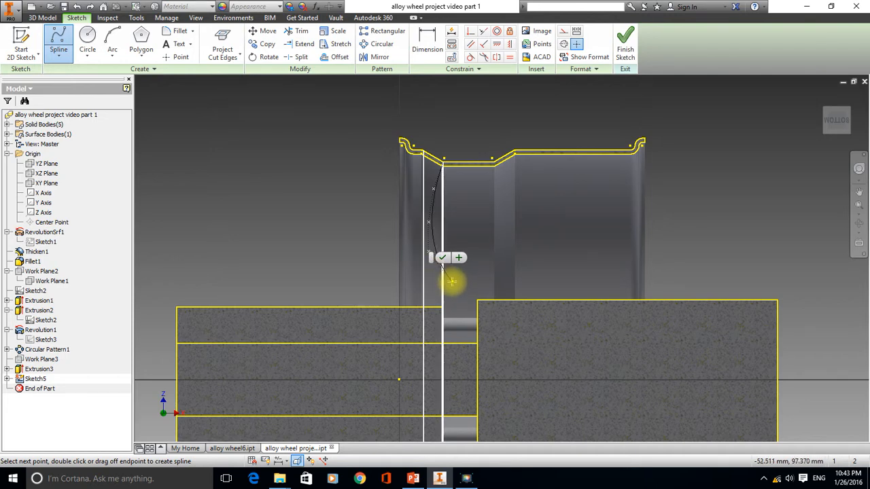
click(452, 280)
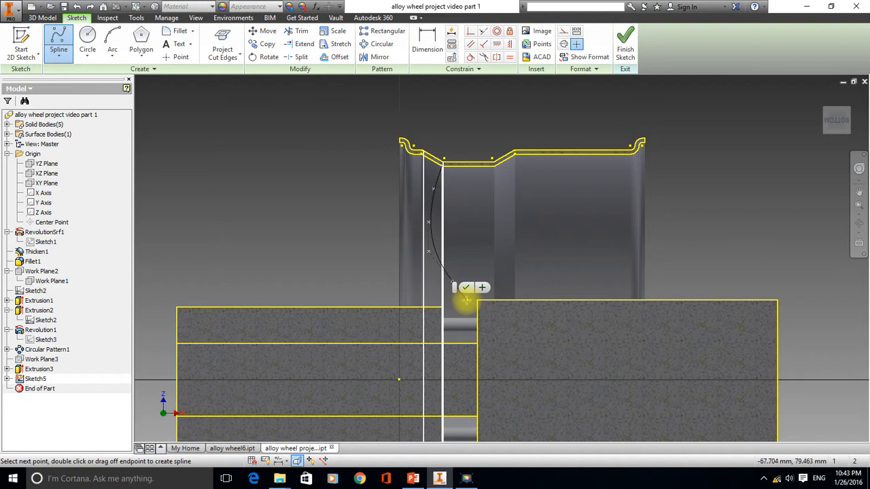
click(466, 303)
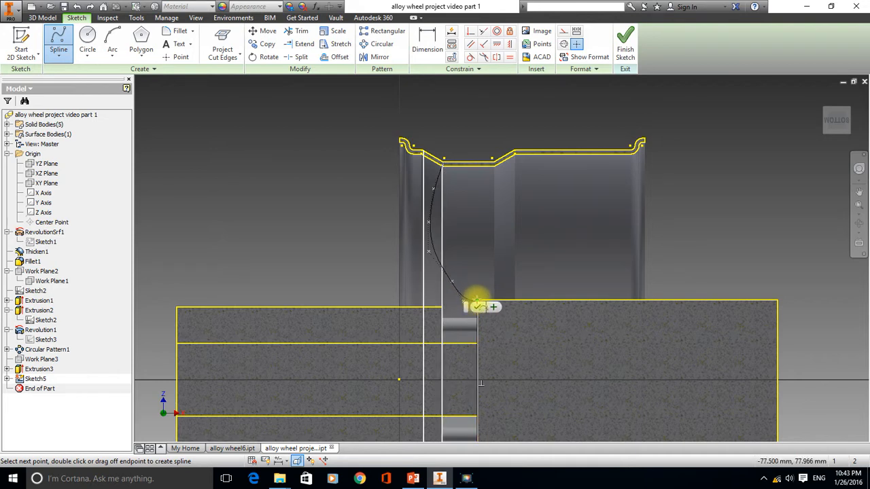
scroll(476, 306, down, 3)
scroll(476, 306, up, 6)
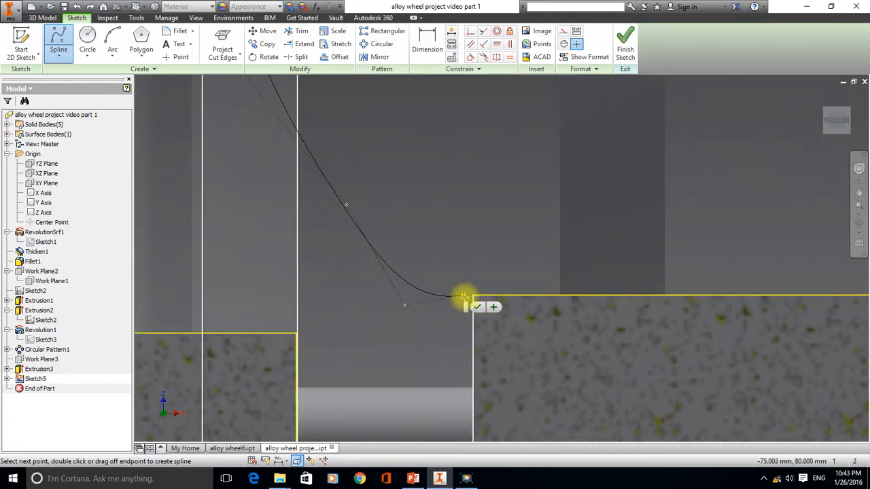
click(473, 297)
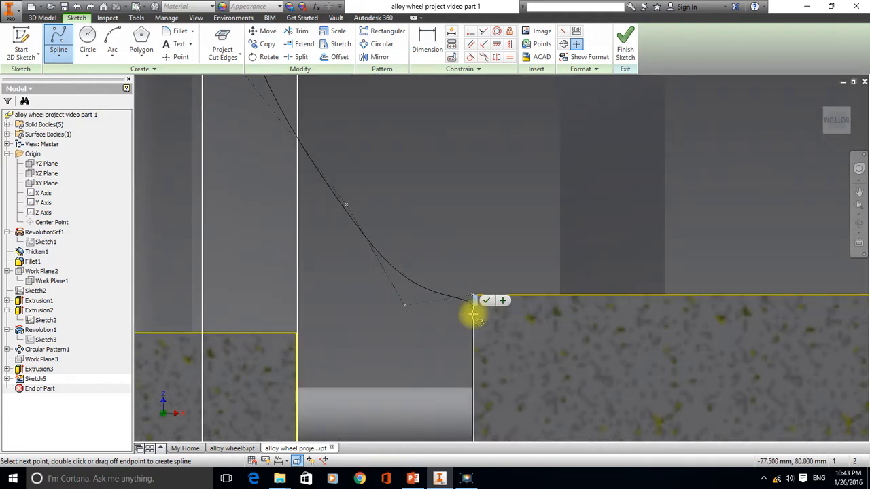
click(485, 301)
key(Escape)
- Reposition the spline's intermediate control vertices to form a smooth, continuously bowed curve from the rim to the rear cylinder's corner
scroll(446, 249, down, 2)
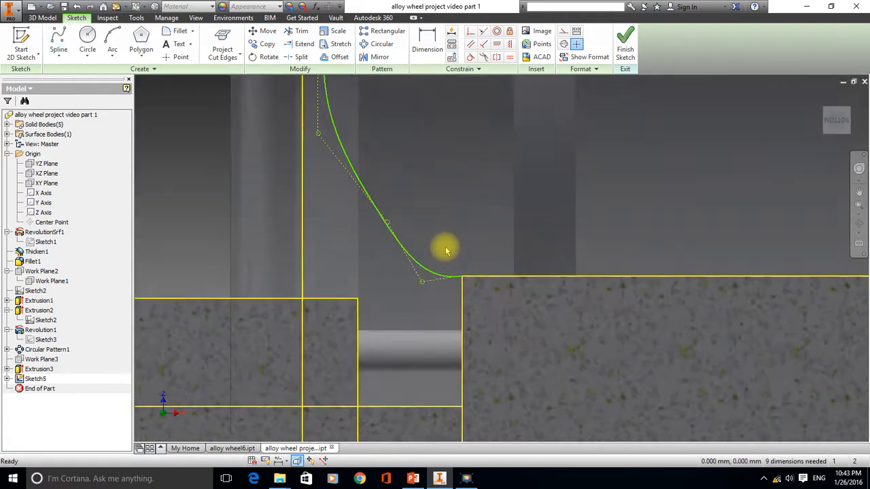
scroll(435, 189, down, 2)
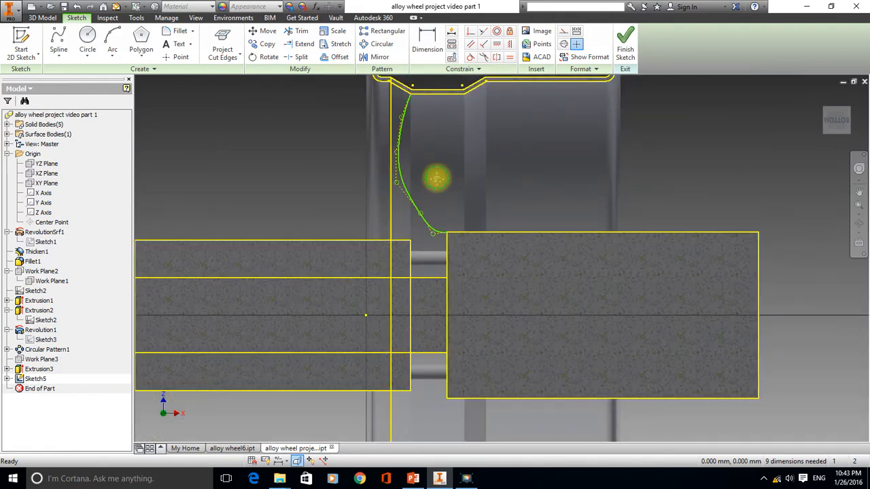
scroll(423, 218, up, 2)
scroll(429, 145, up, 2)
scroll(428, 234, up, 1)
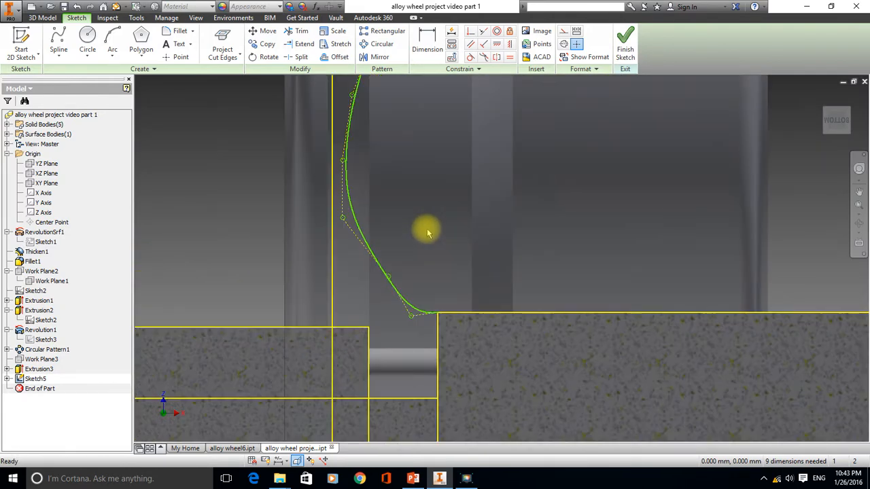
middle_drag(387, 154, 369, 271)
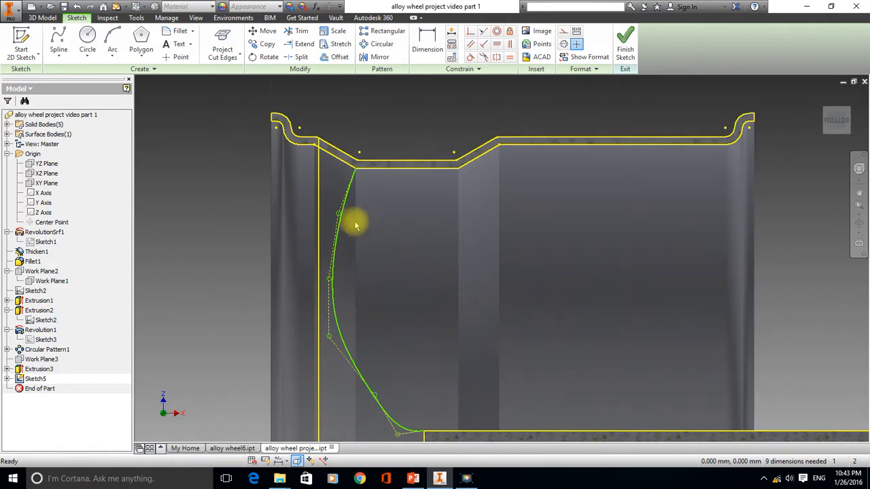
mouse_move(338, 217)
mouse_down()
mouse_move(330, 199)
mouse_move(332, 224)
mouse_up()
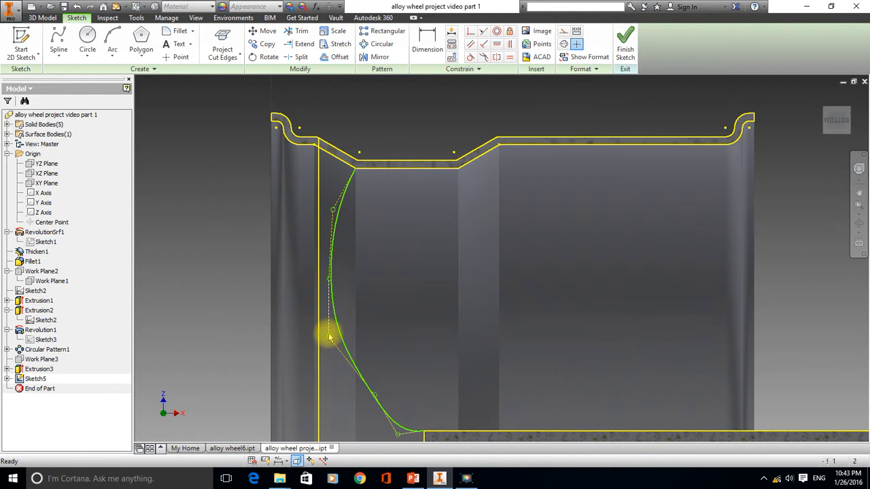
drag(329, 336, 333, 336)
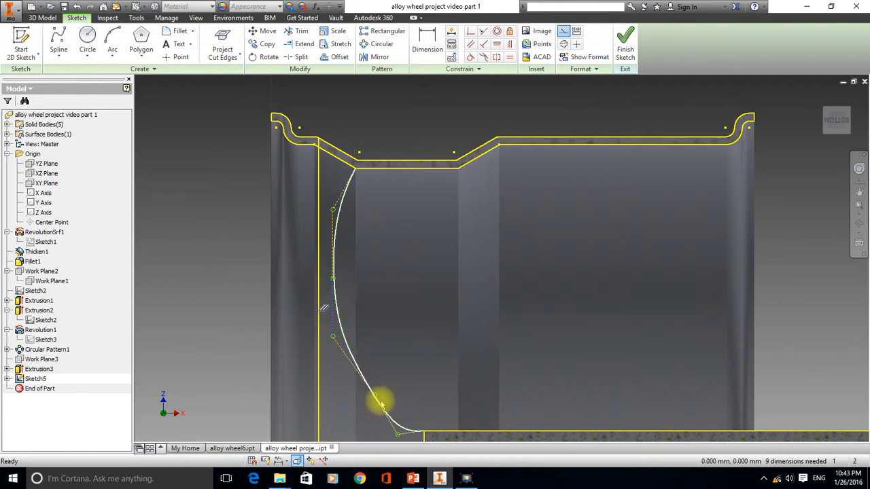
mouse_move(361, 399)
mouse_down()
mouse_move(356, 404)
mouse_move(351, 390)
mouse_up()
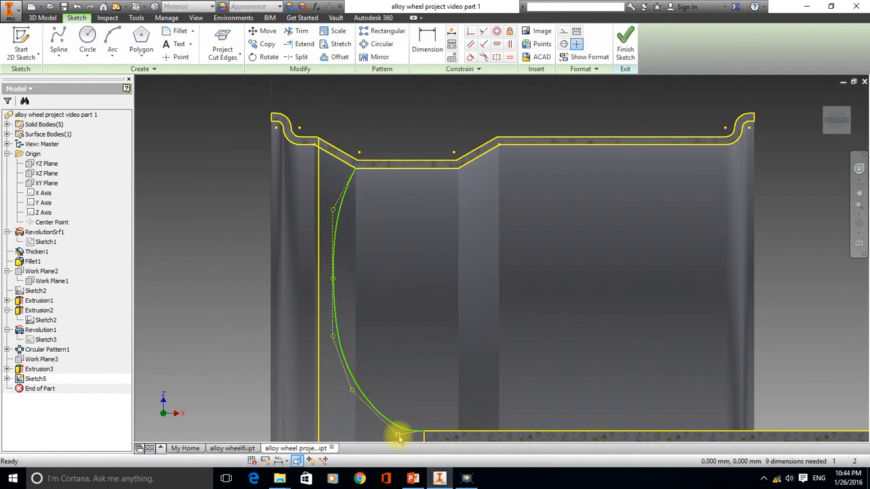
drag(398, 436, 386, 423)
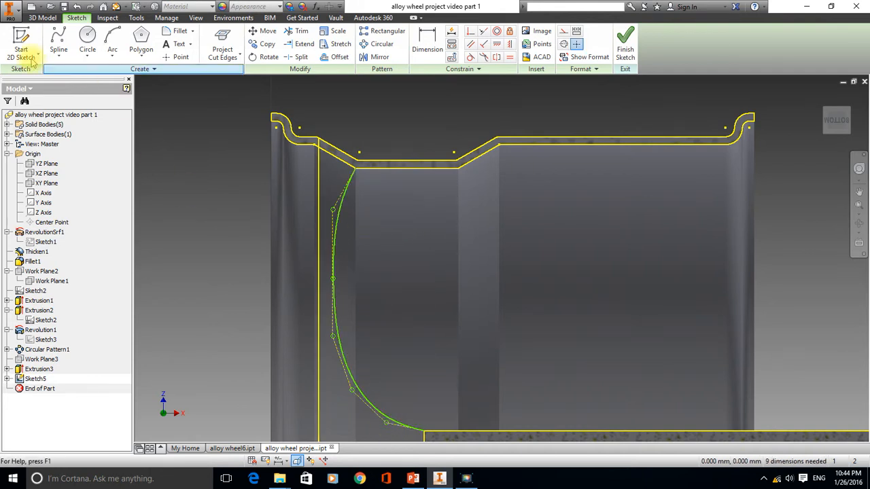
- Draw a second control vertex spline, bowed outward, from the inner edge of the rim's front lip to the upper edge of the front hub cylinder
click(59, 36)
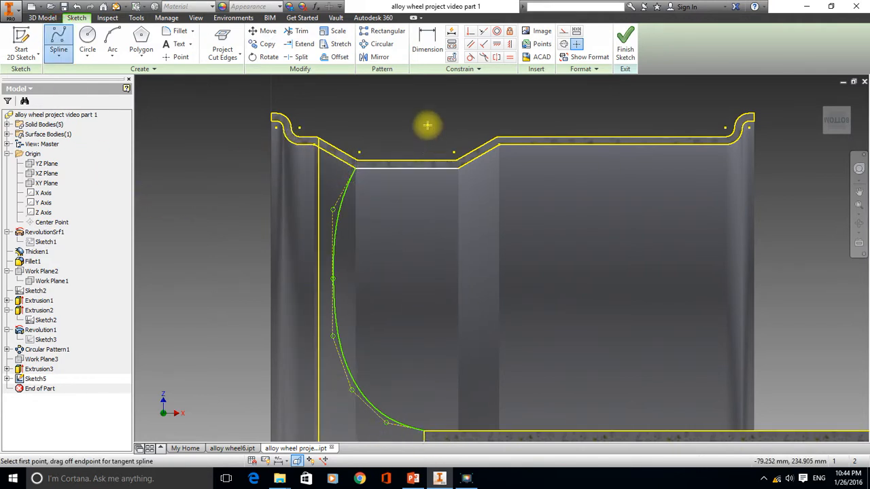
middle_drag(425, 124, 427, 87)
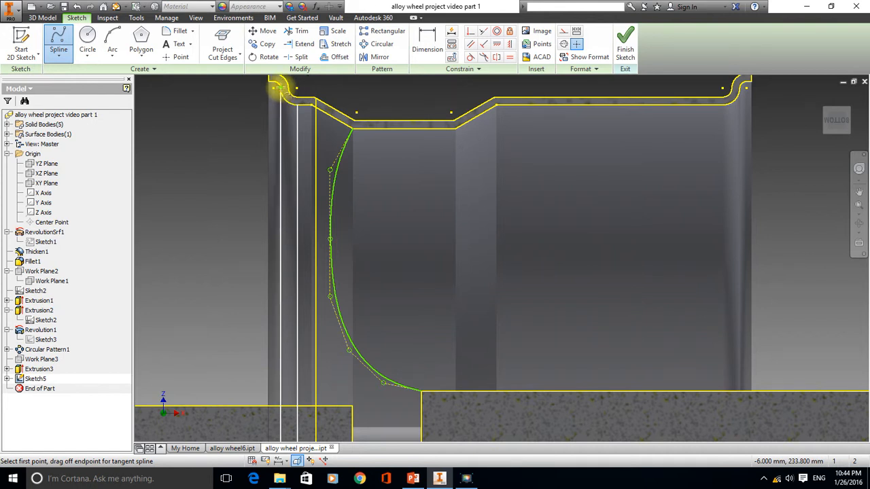
click(280, 88)
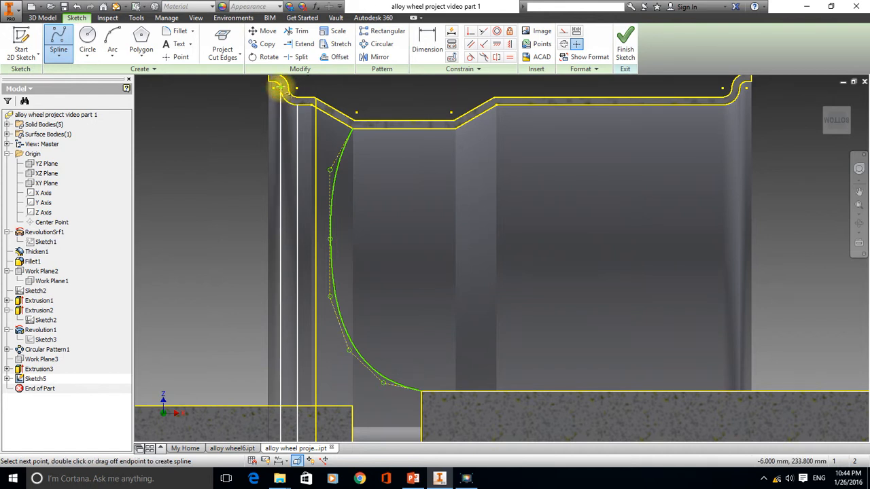
click(259, 142)
click(241, 184)
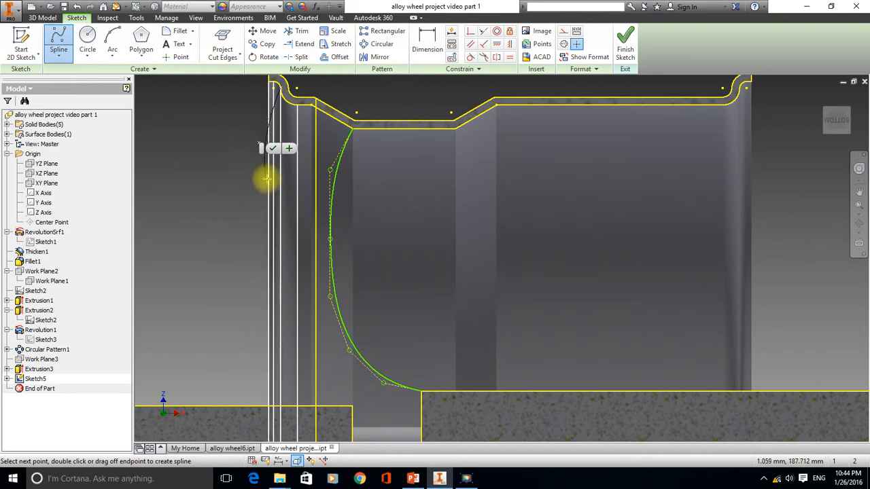
click(244, 197)
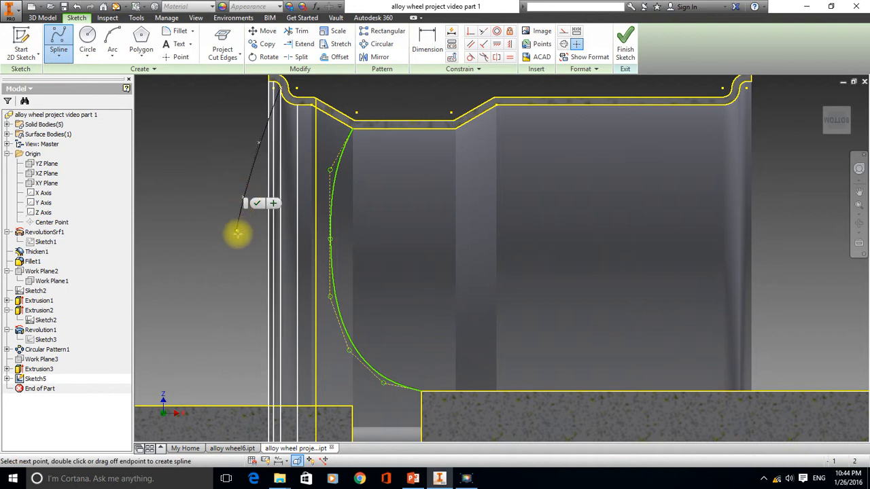
click(240, 258)
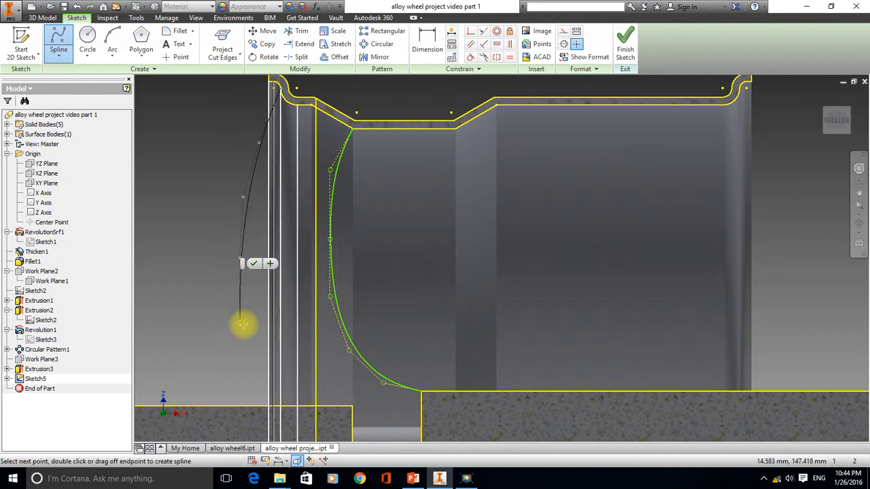
click(247, 333)
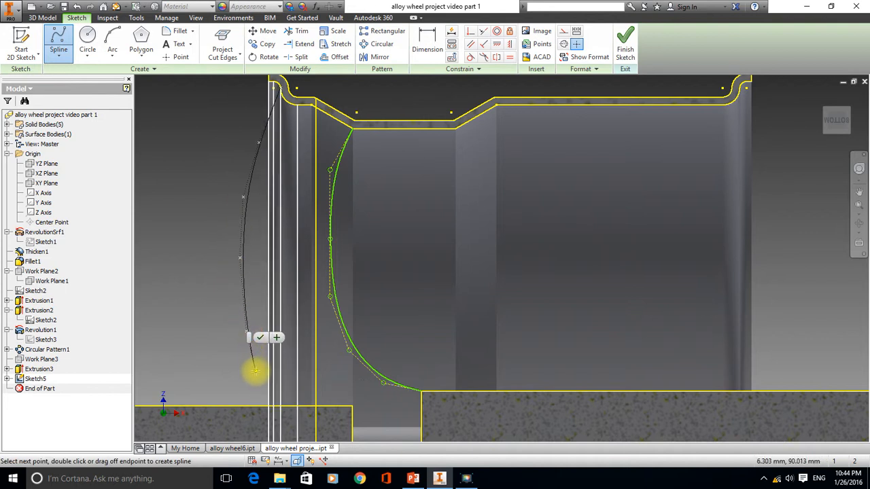
click(256, 373)
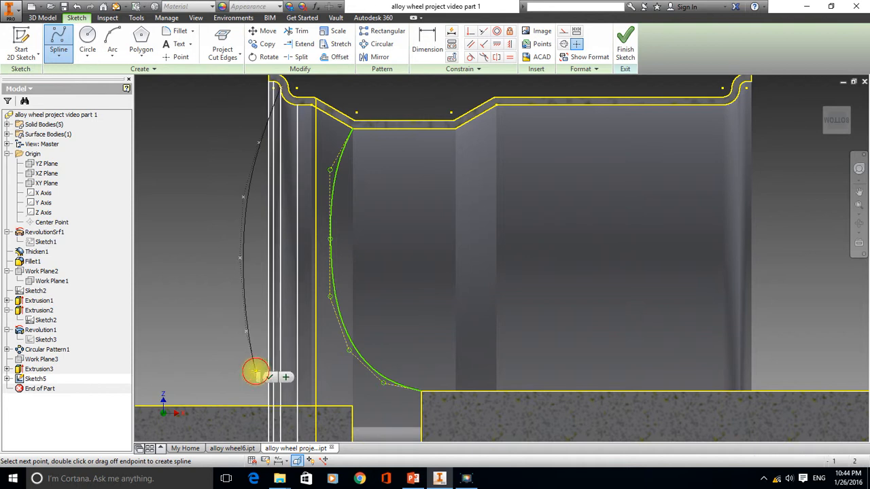
click(304, 408)
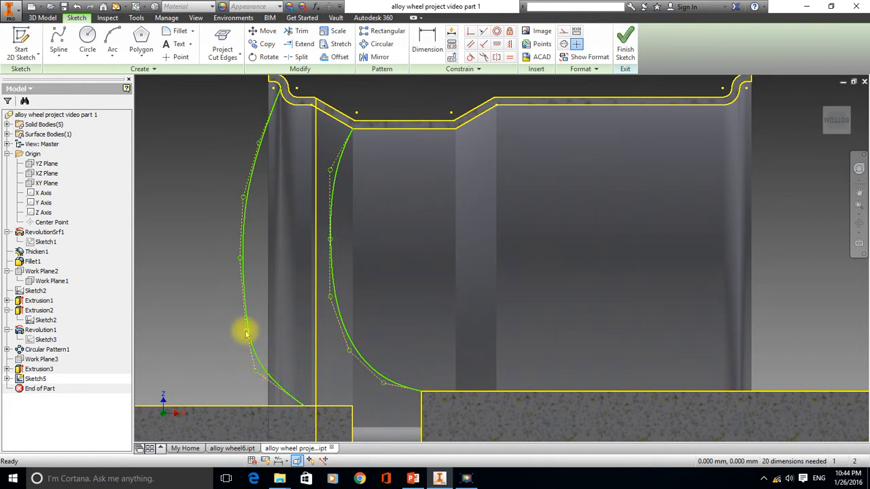
- Reposition the front spline's control vertices inward to form a gentle S-curve close to the rim's front face plane
drag(259, 144, 288, 168)
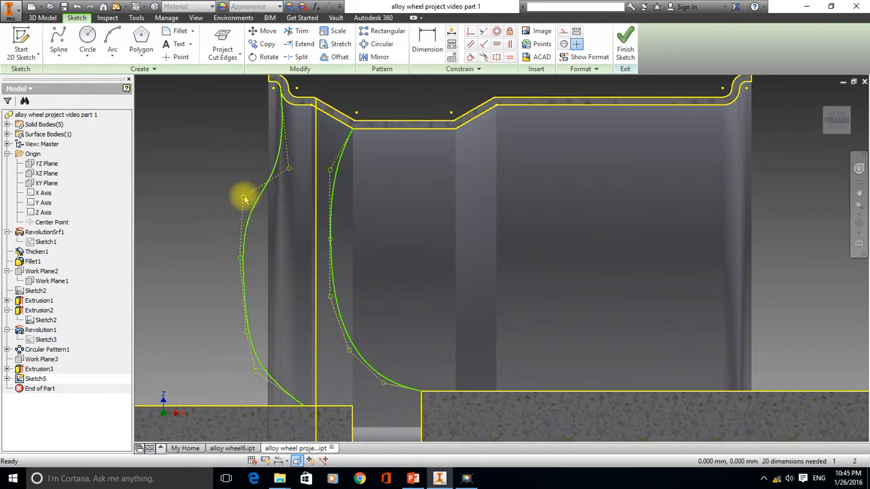
drag(243, 197, 269, 296)
drag(248, 331, 267, 333)
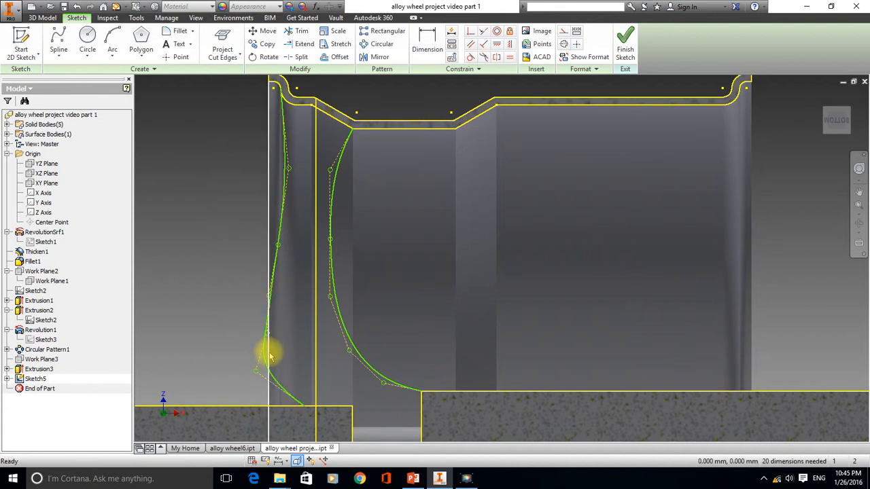
drag(256, 371, 278, 367)
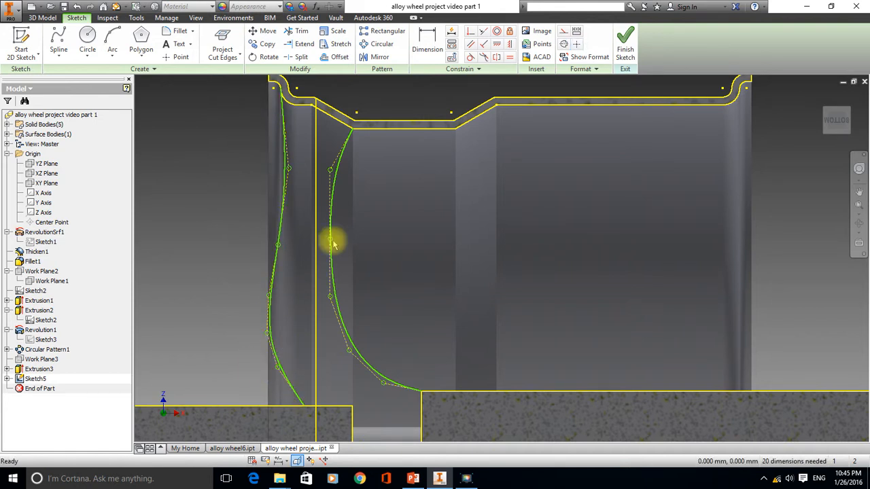
- Reshape the rear spline by moving its upper and middle control vertices toward the front spline, giving a fuller bow that narrows the gap
drag(331, 174, 310, 171)
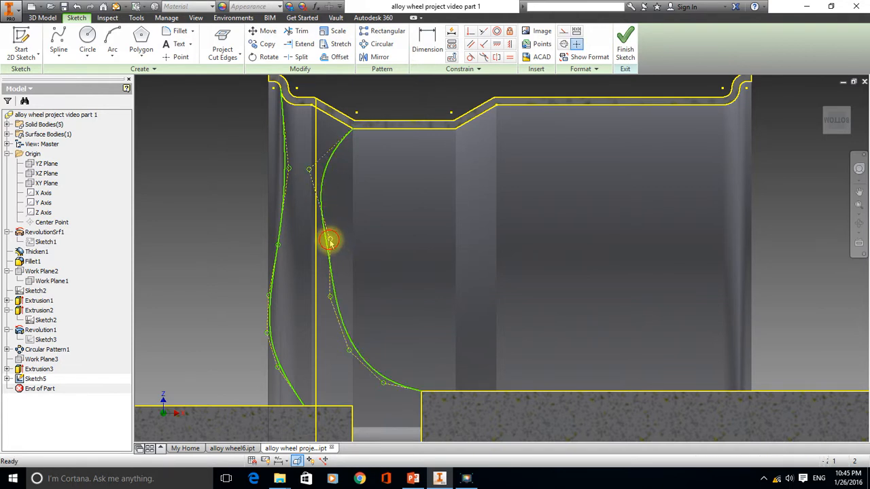
drag(329, 239, 309, 281)
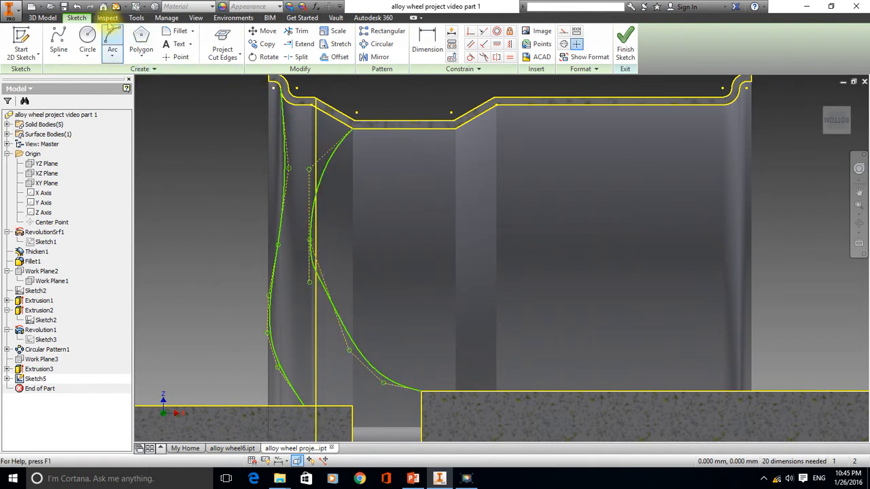
click(77, 7)
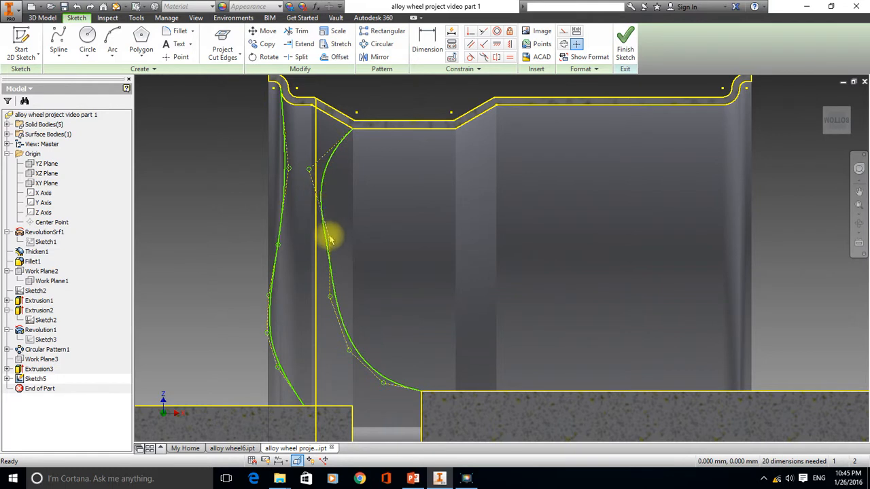
drag(329, 242, 299, 241)
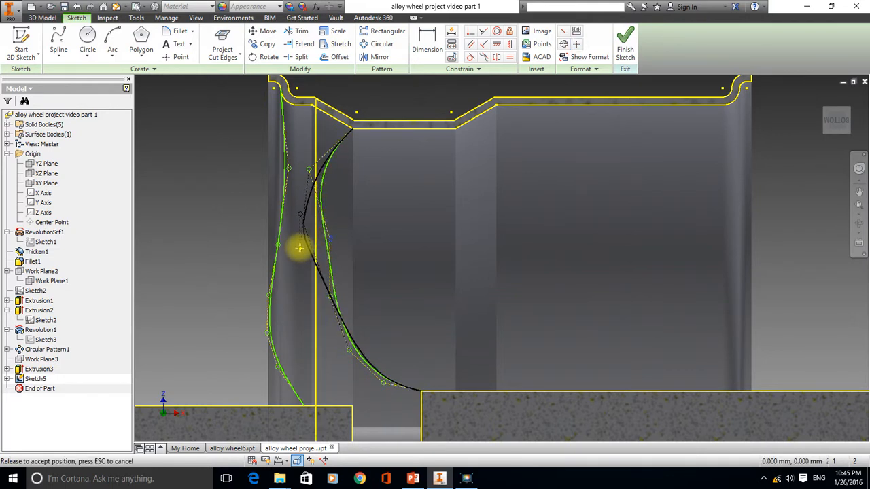
drag(333, 244, 333, 243)
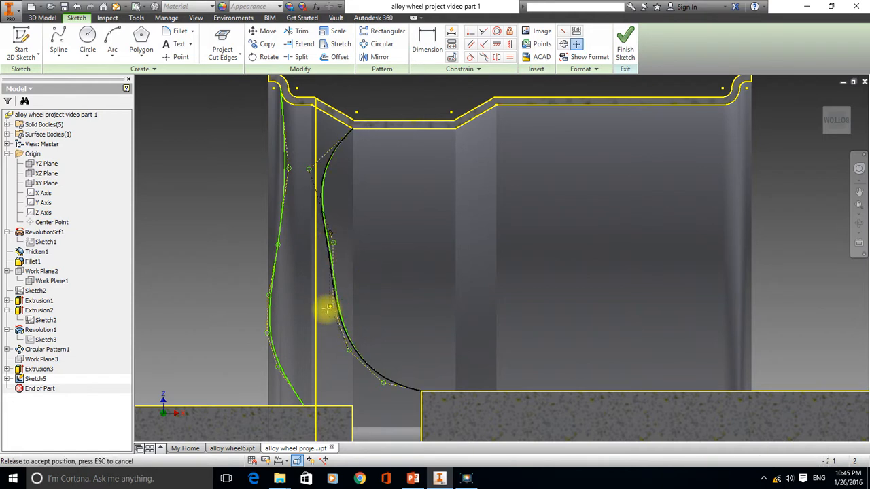
drag(301, 326, 302, 325)
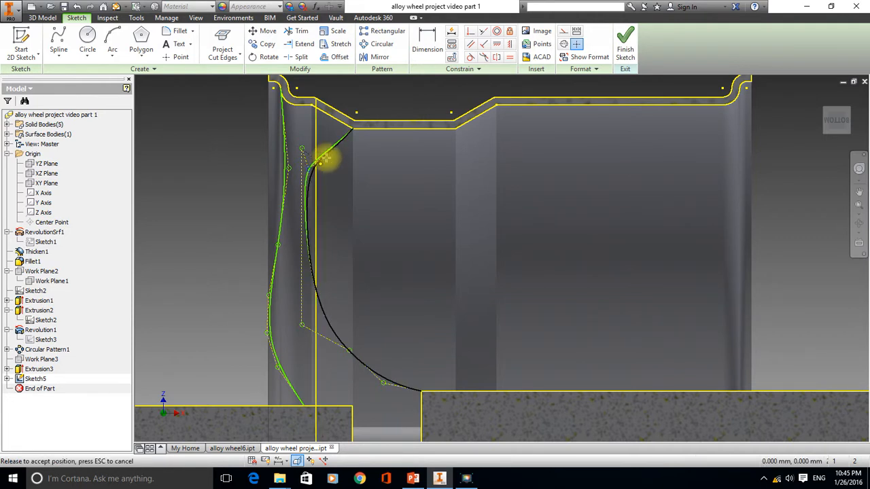
drag(325, 159, 305, 168)
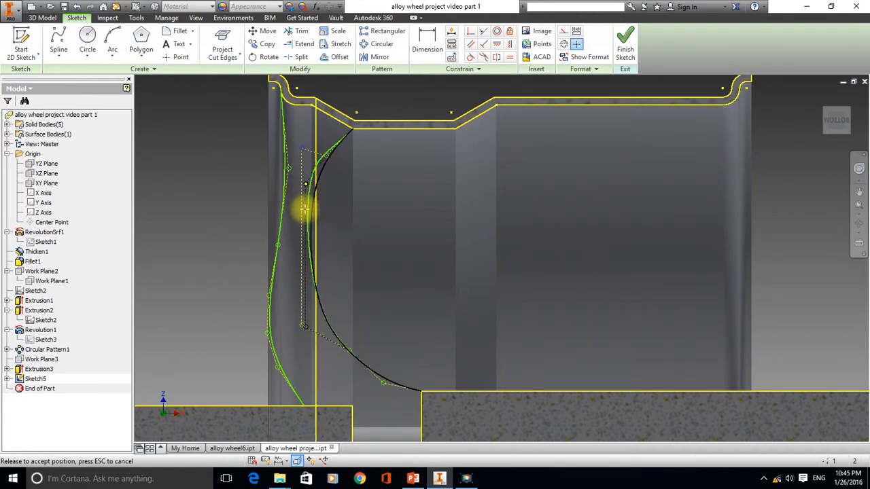
drag(302, 230, 302, 229)
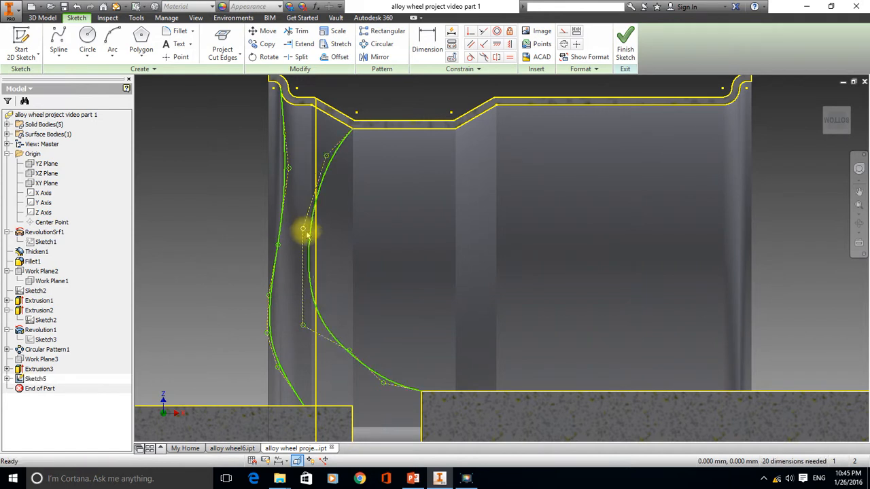
drag(328, 157, 309, 147)
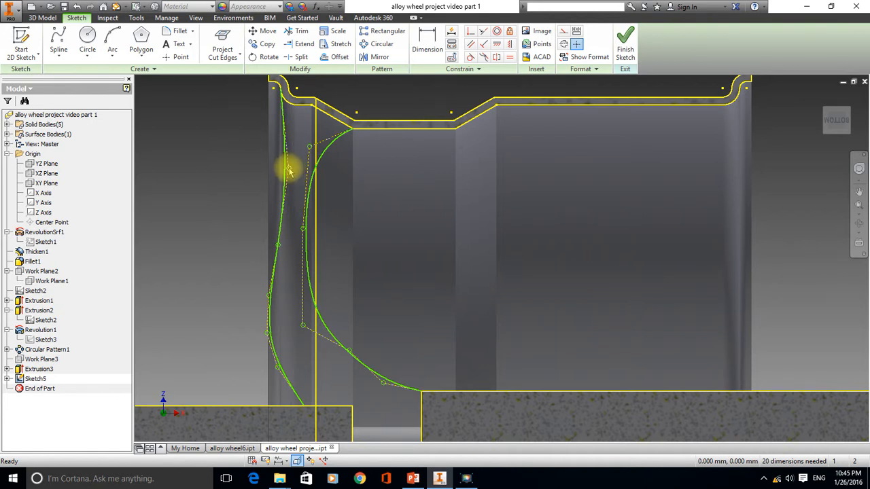
- Adjust the front spline's two upper control vertices, one close below the rim lip and the other slightly inward, to smooth the curve's upper end
drag(288, 170, 288, 166)
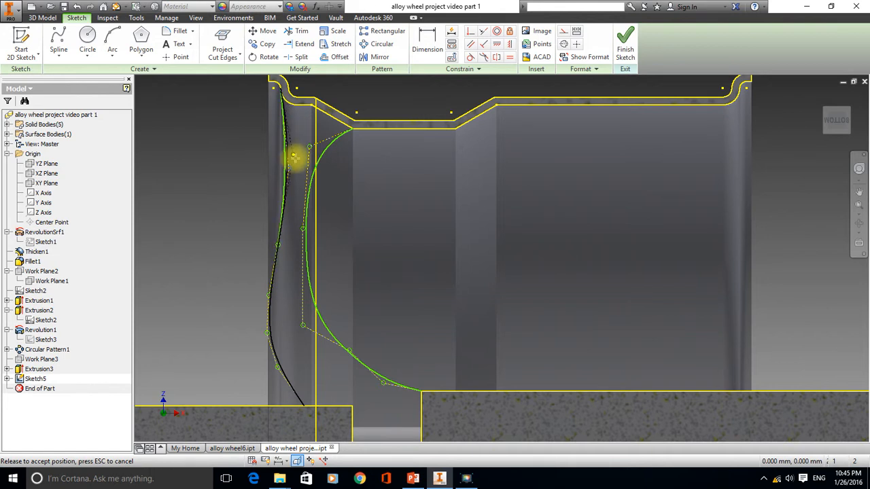
drag(295, 161, 289, 113)
scroll(288, 113, down, 2)
scroll(289, 112, up, 4)
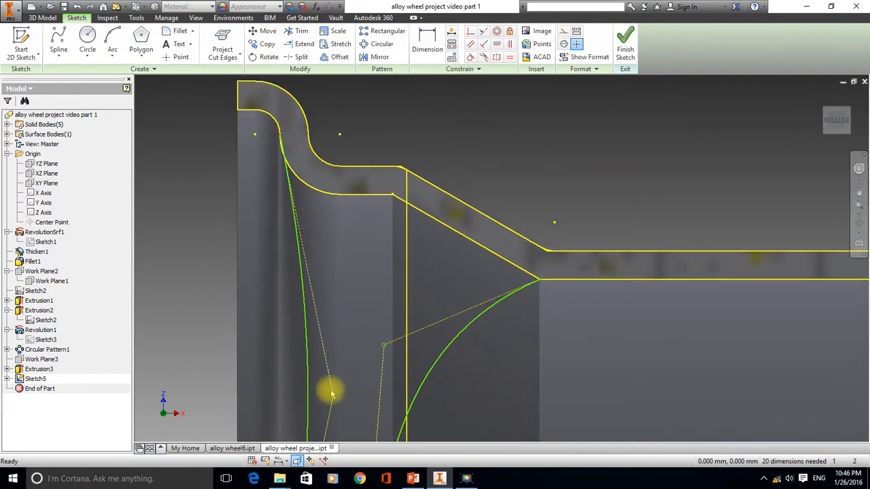
mouse_move(333, 398)
mouse_down()
mouse_move(285, 394)
mouse_move(278, 371)
mouse_move(274, 196)
mouse_move(277, 202)
mouse_up()
scroll(288, 256, up, 2)
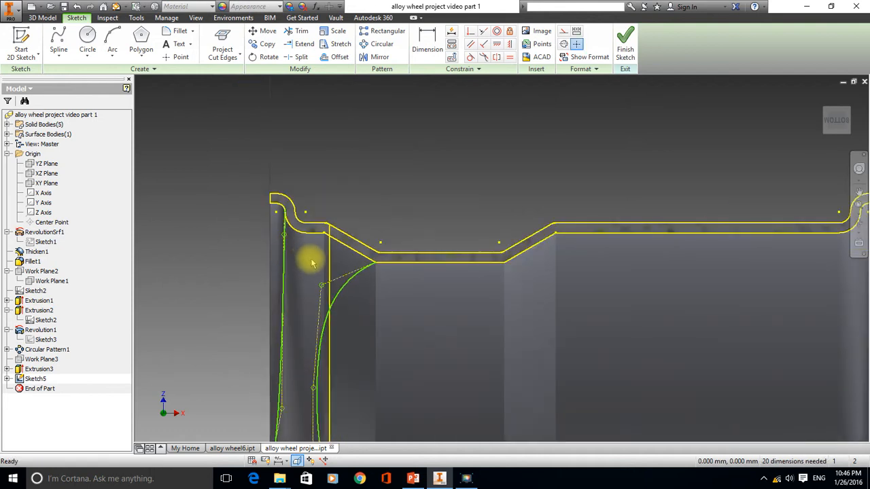
middle_drag(311, 259, 329, 187)
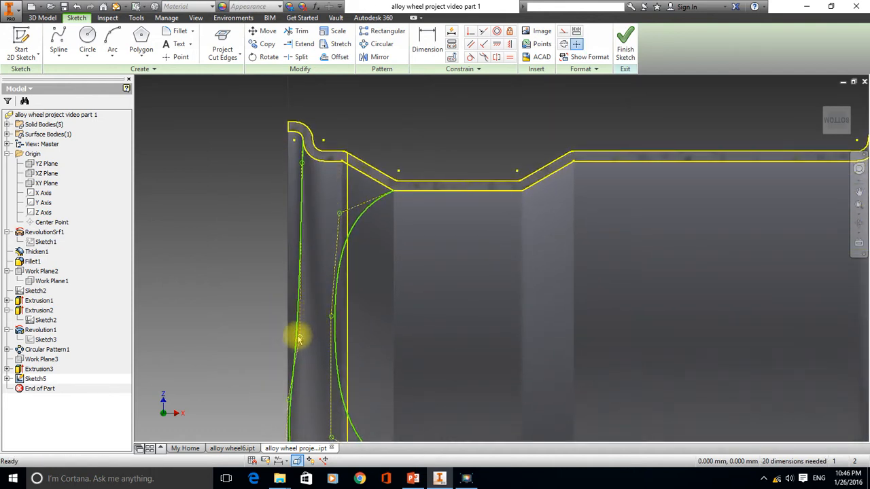
drag(301, 337, 317, 230)
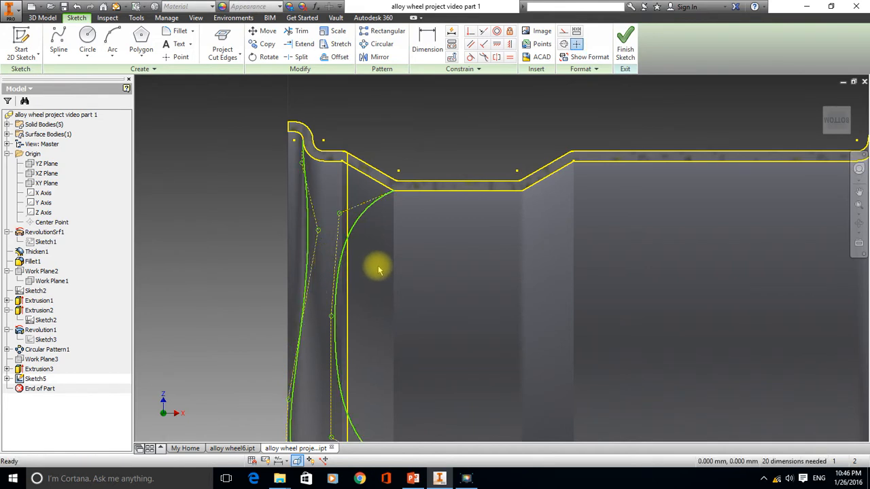
- Draw a vertical line from the rear spline's lower end down along the front face of the rear hub cylinder
middle_drag(386, 252, 398, 208)
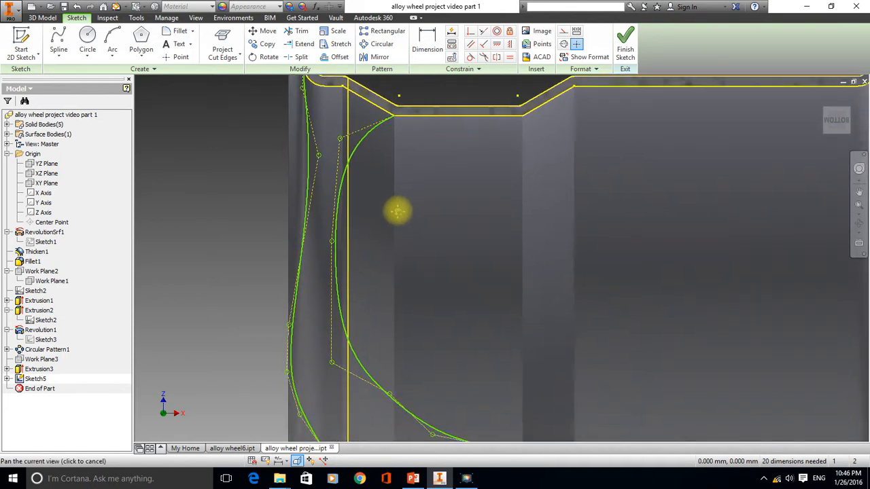
scroll(430, 301, up, 3)
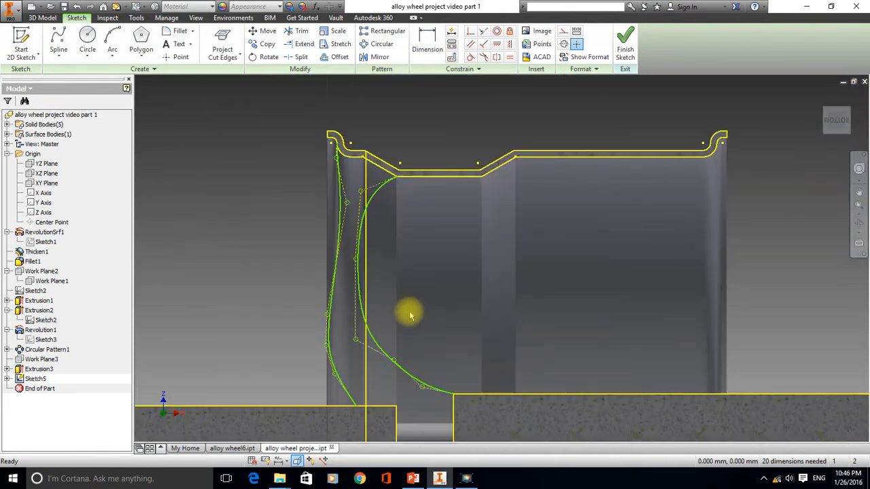
scroll(428, 316, down, 4)
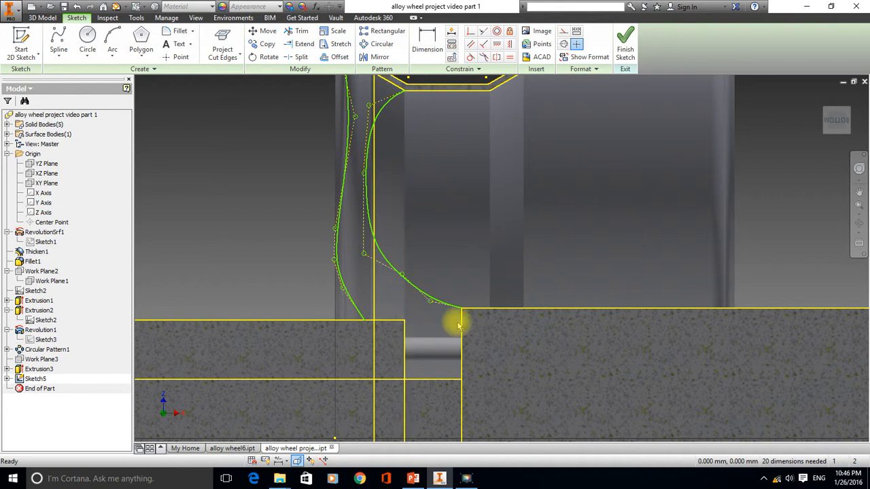
mouse_move(458, 261)
middle_down()
mouse_move(424, 219)
mouse_move(412, 225)
middle_up()
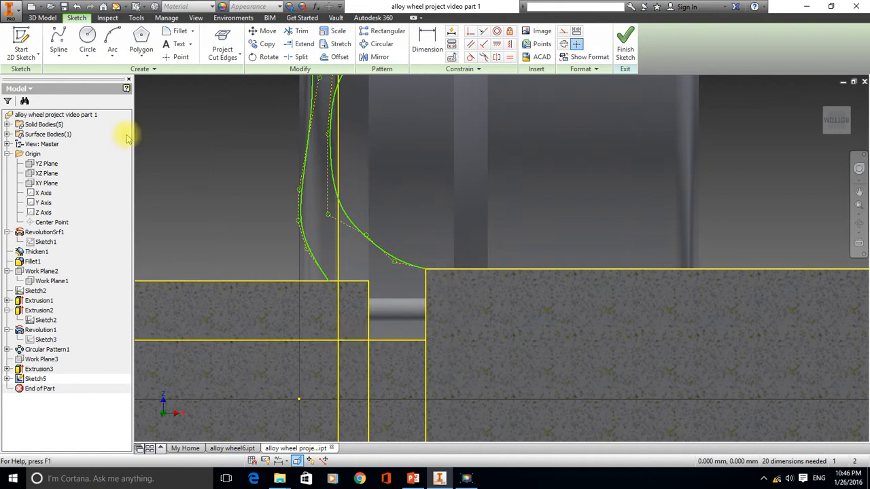
click(59, 57)
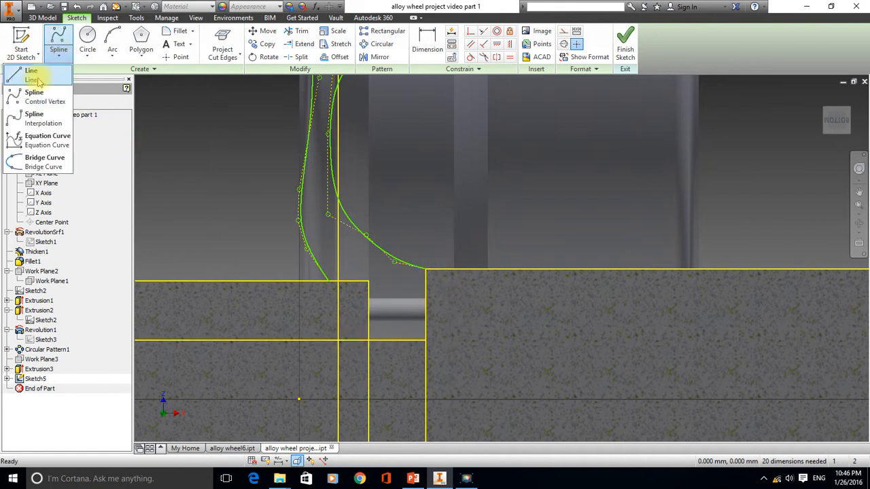
click(38, 79)
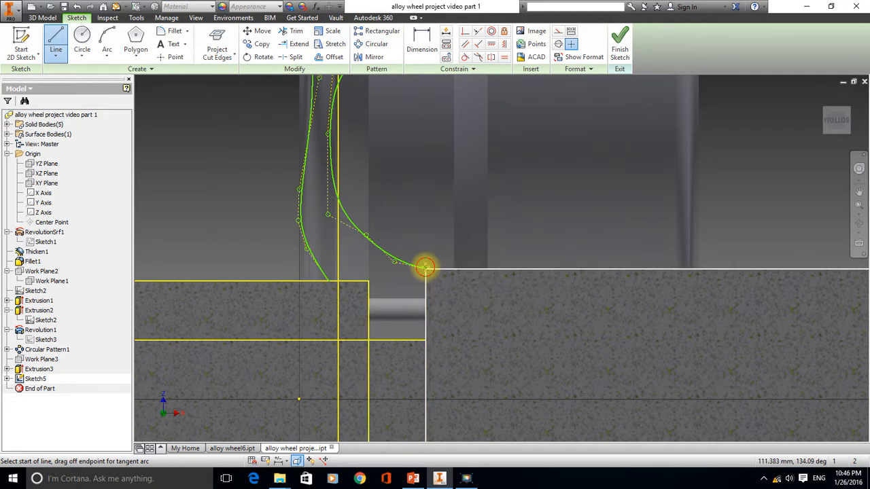
click(424, 267)
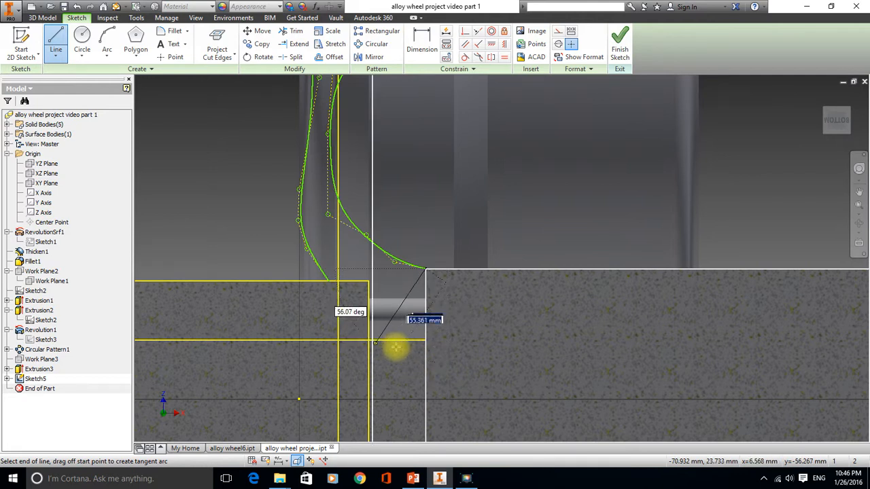
double_click(424, 375)
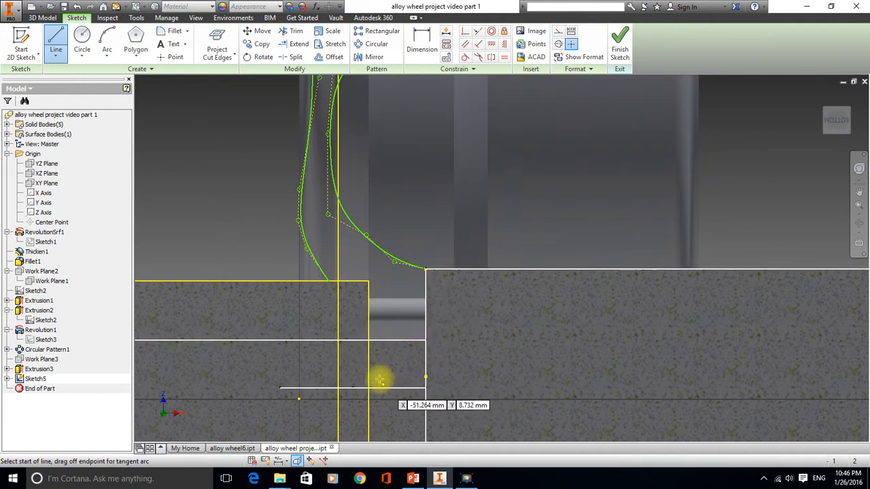
- Close the spoke profile with a horizontal line about 59.5 mm long and a vertical line up to the front spline's lower end, and finish the sketch
click(424, 376)
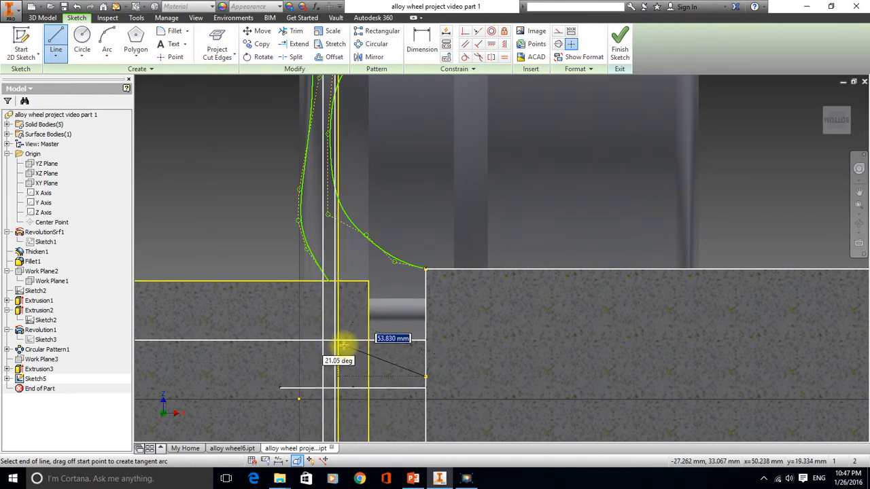
scroll(344, 347, up, 3)
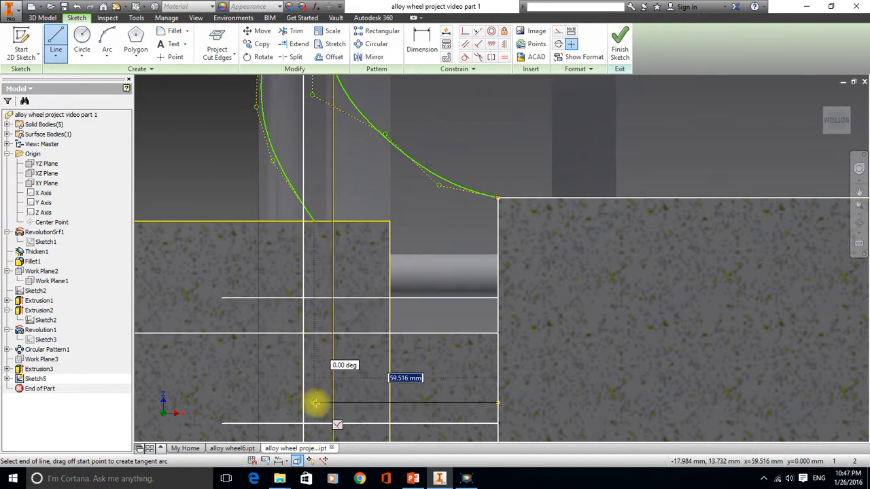
click(315, 403)
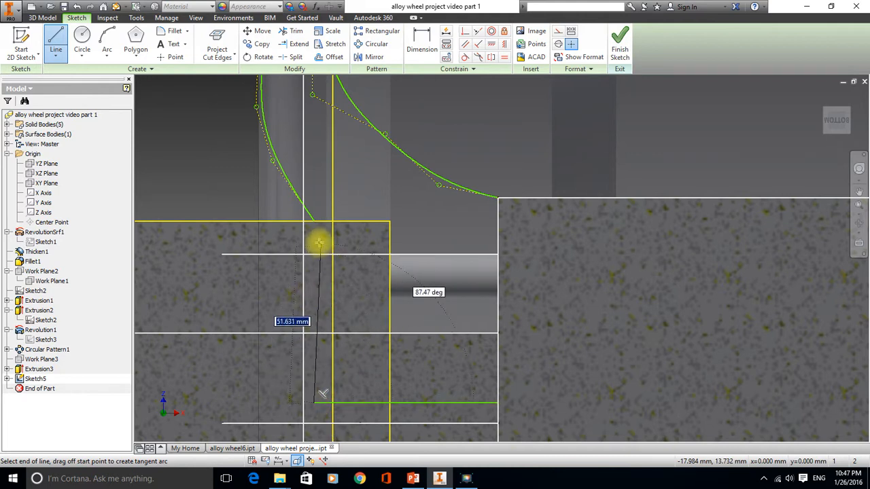
click(313, 221)
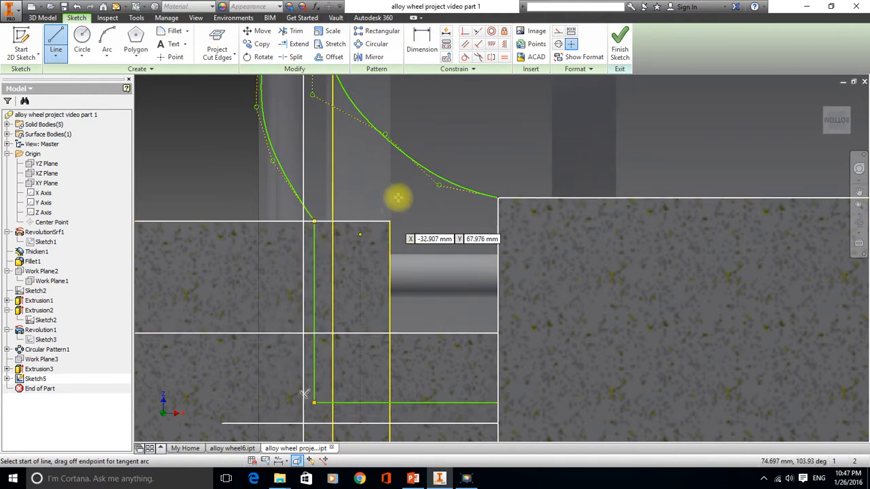
key(Escape)
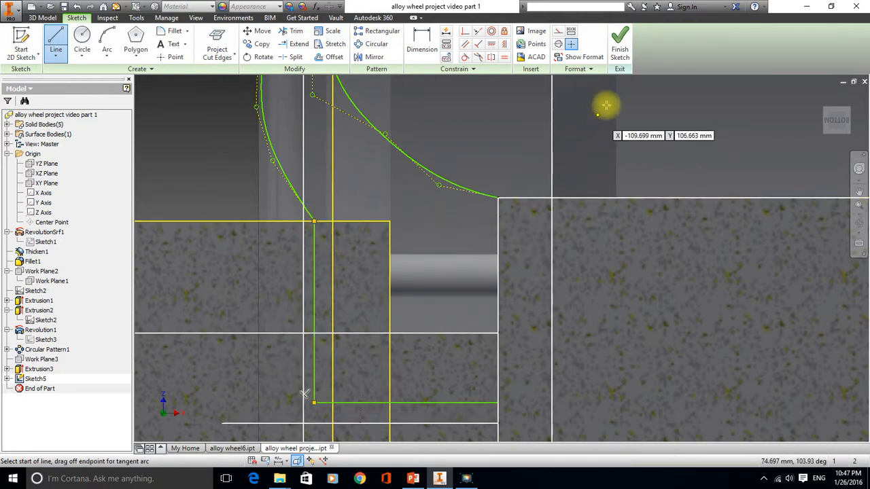
click(620, 42)
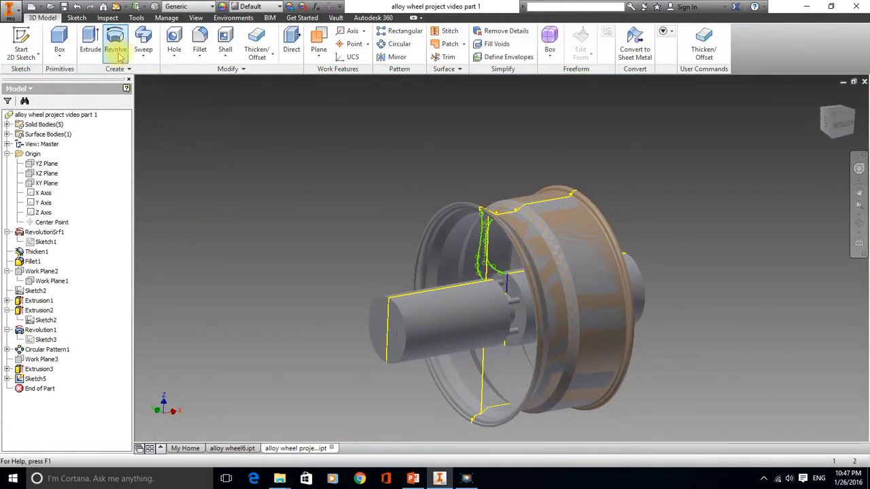
- Start a Revolve with the closed spoke region between the two splines, from rim down into the hub, as its profile
click(116, 41)
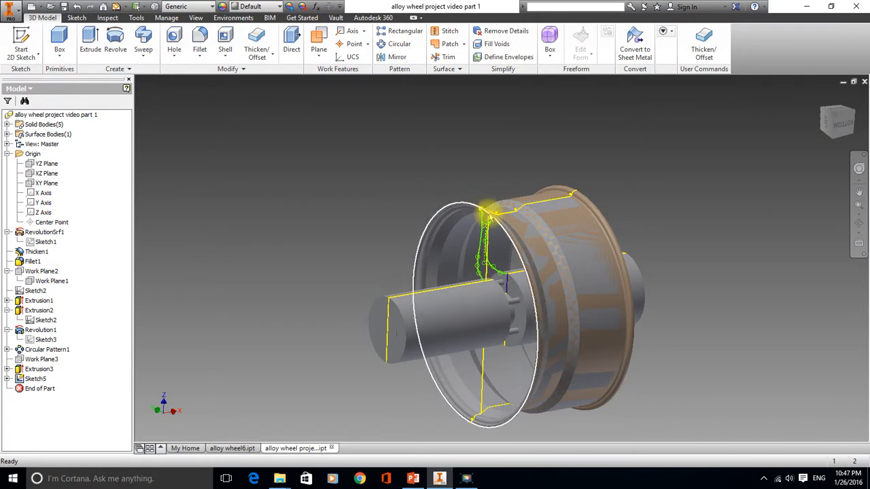
scroll(503, 255, down, 3)
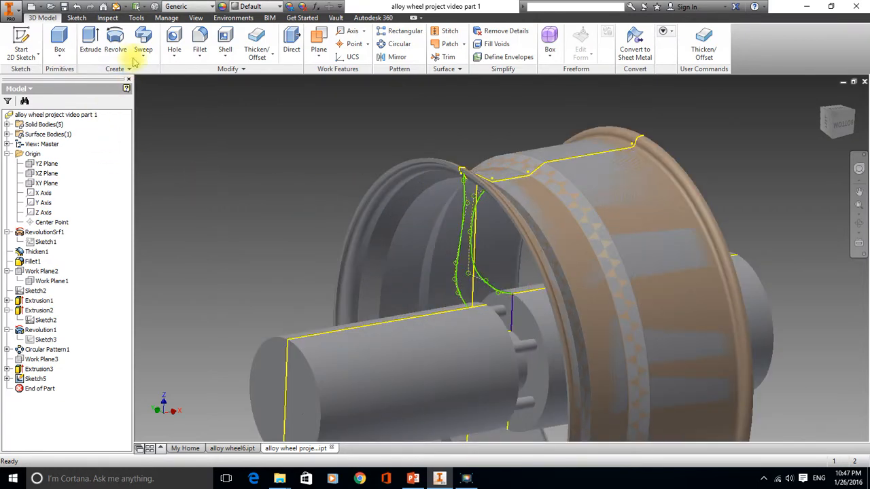
click(116, 41)
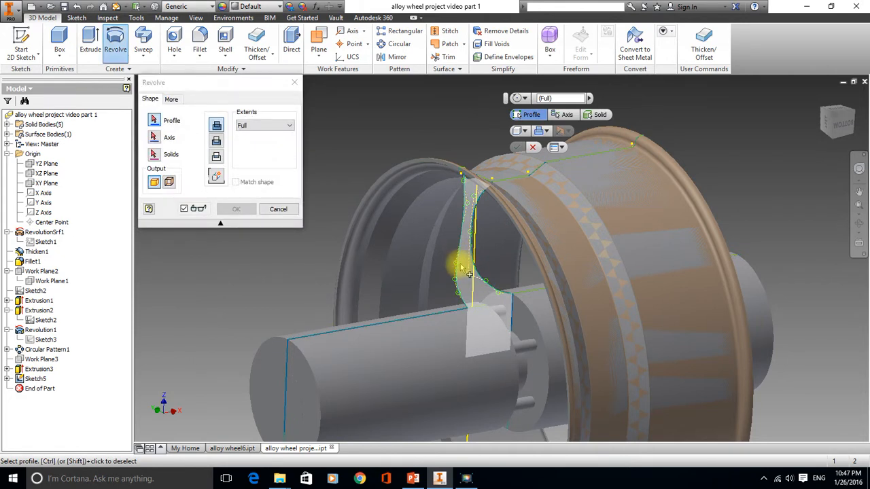
click(474, 175)
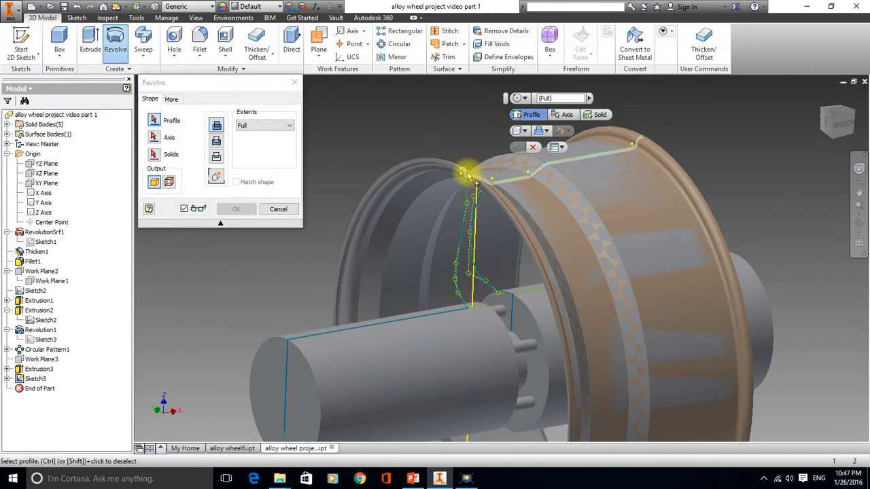
click(521, 299)
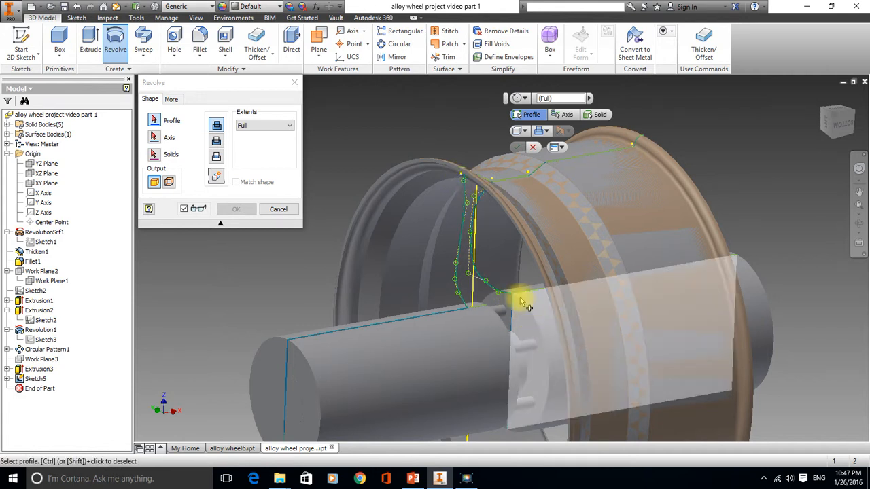
click(493, 343)
click(460, 259)
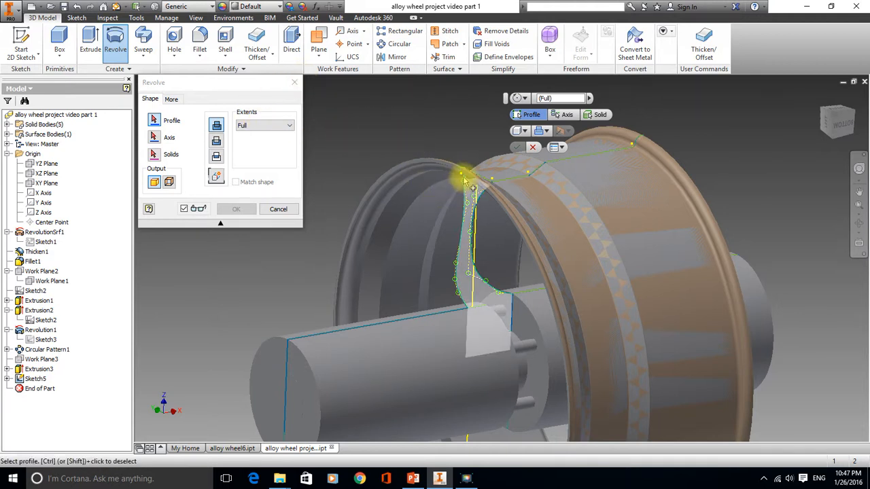
click(469, 235)
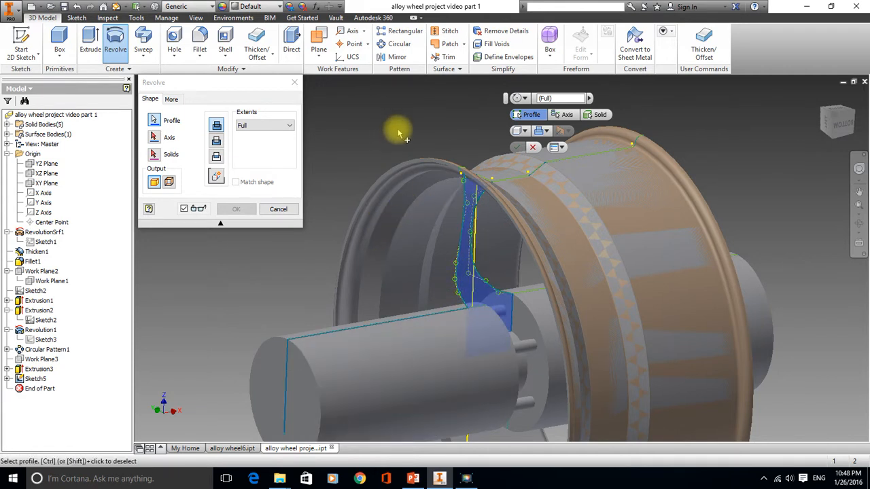
- Revolve the selected profile about the X Axis as a new solid with Full extents
click(569, 115)
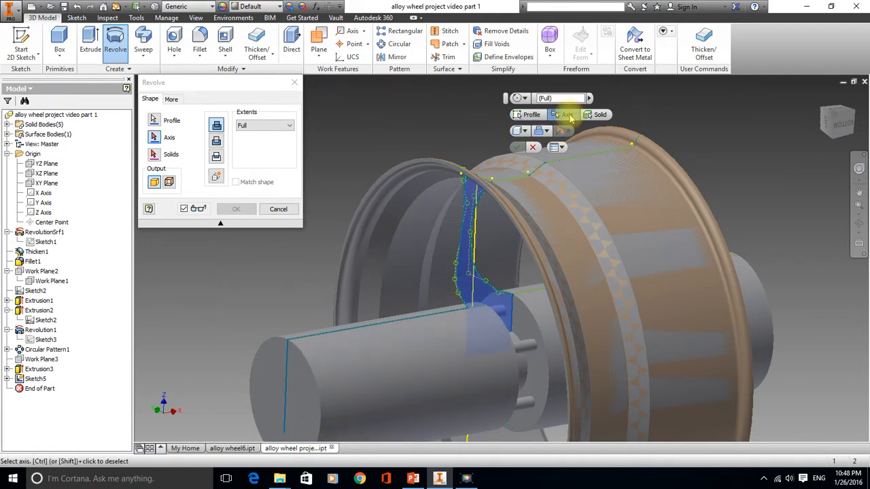
click(44, 193)
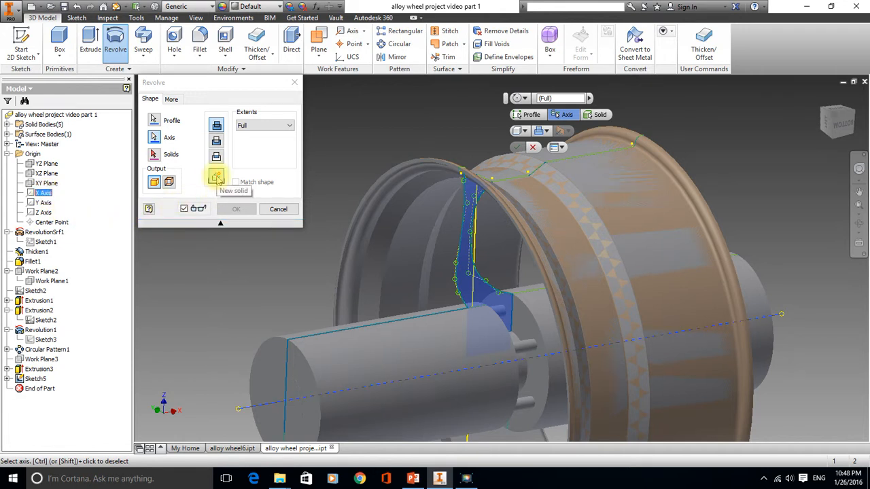
click(215, 178)
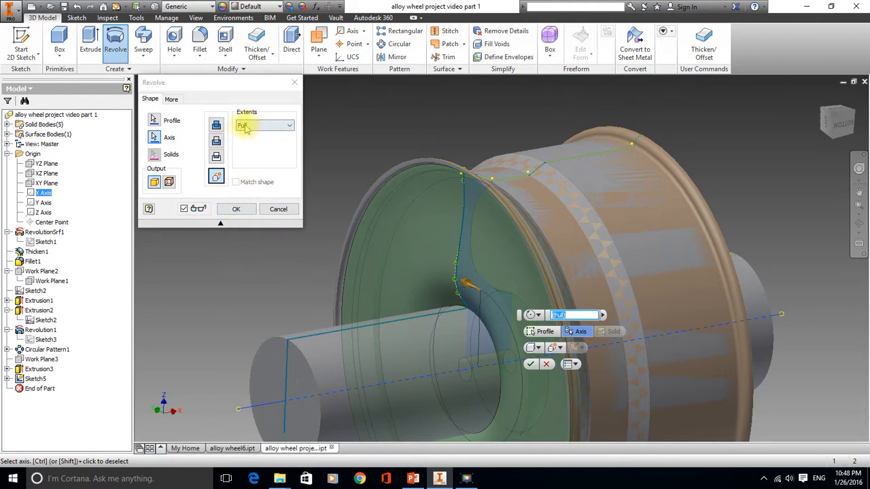
click(289, 127)
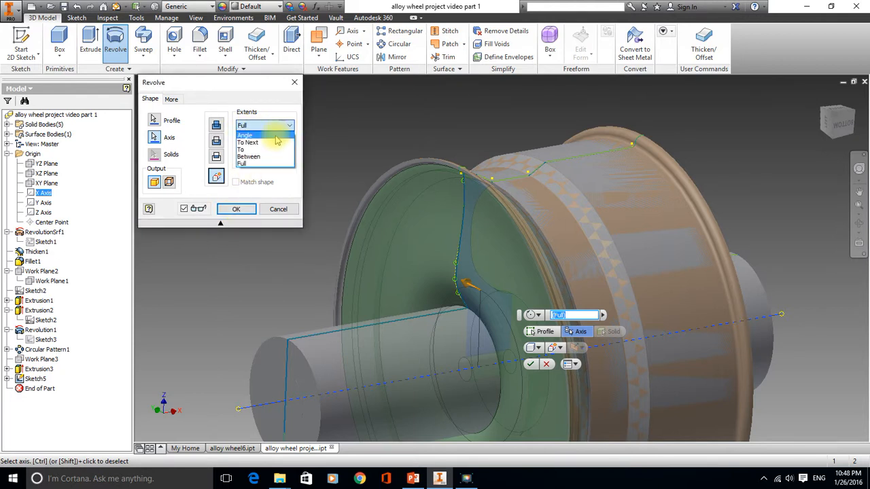
click(276, 137)
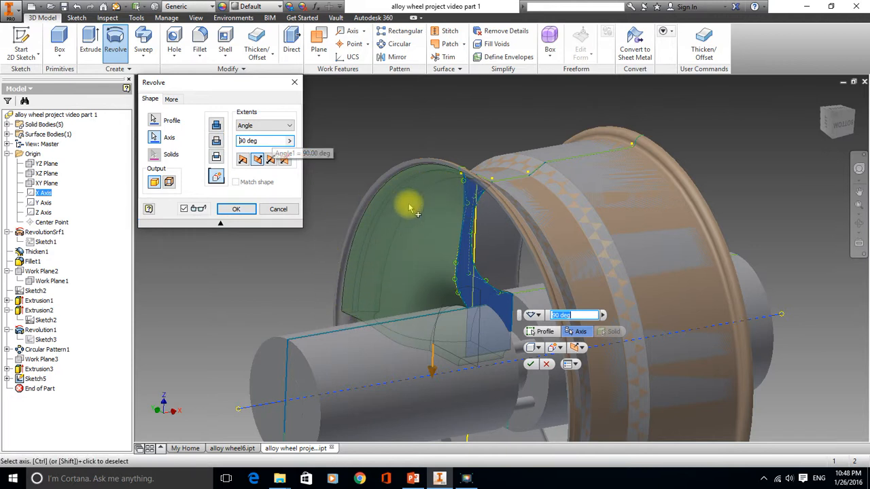
click(289, 127)
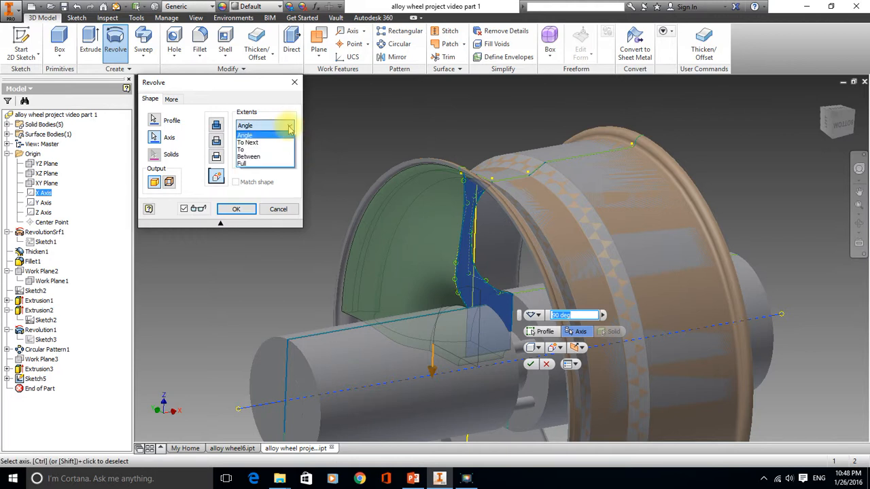
click(259, 164)
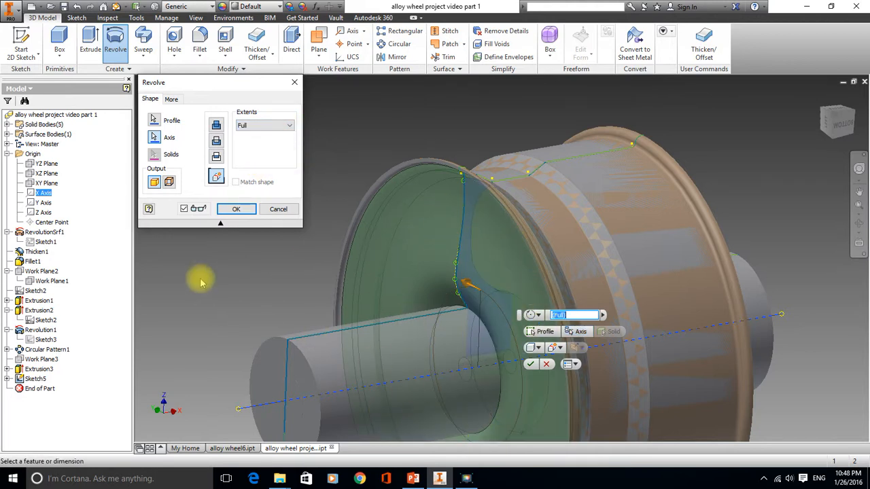
click(236, 209)
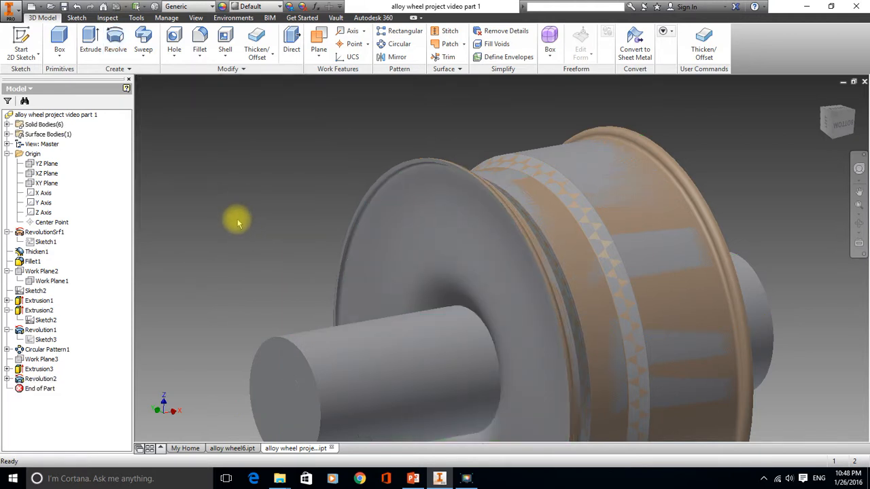
scroll(237, 223, up, 3)
middle_drag(238, 222, 263, 191)
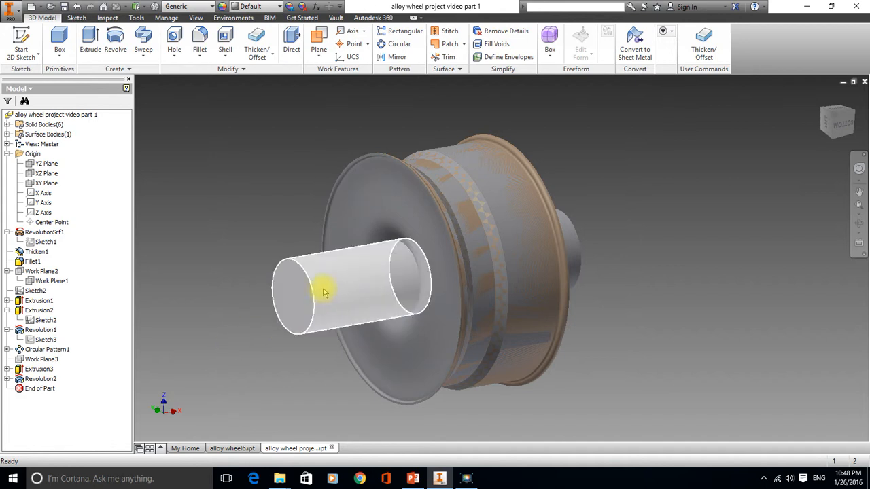
scroll(185, 164, up, 3)
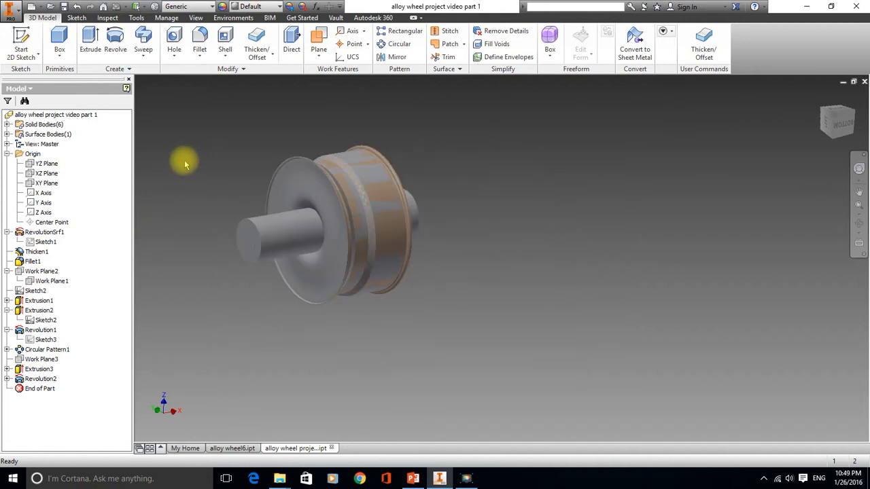
middle_drag(185, 161, 393, 231)
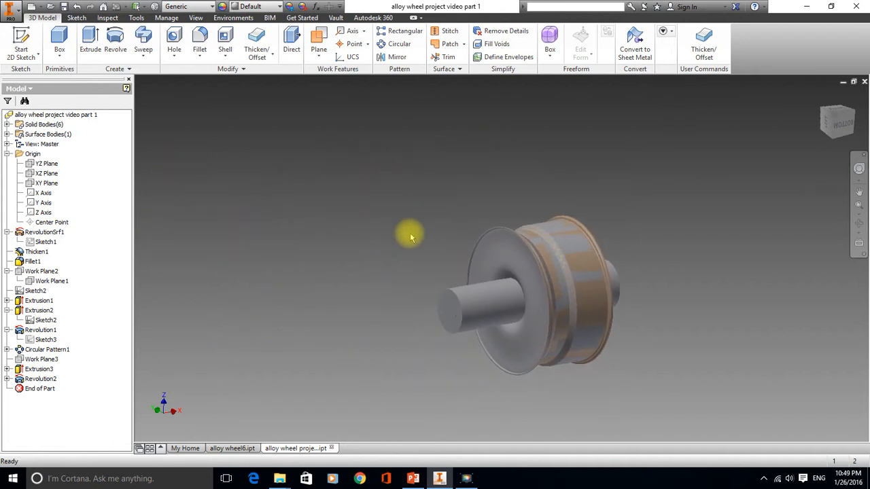
scroll(410, 237, down, 3)
scroll(446, 253, down, 3)
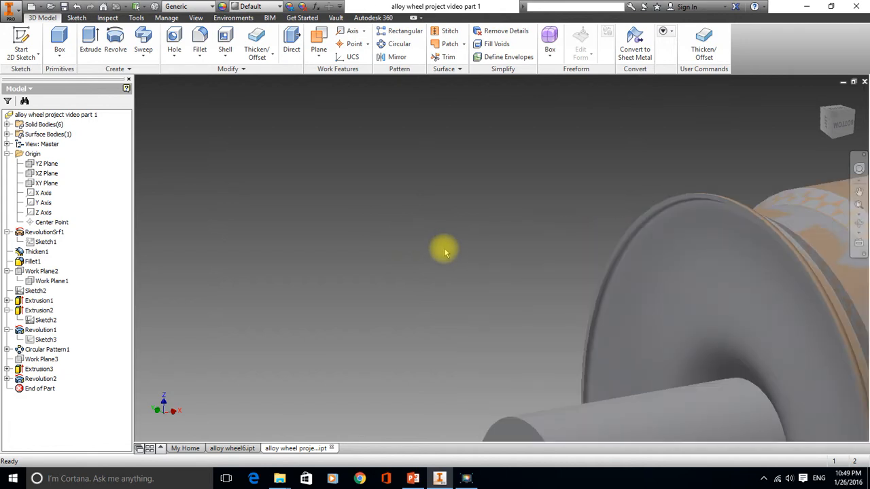
middle_drag(507, 262, 306, 166)
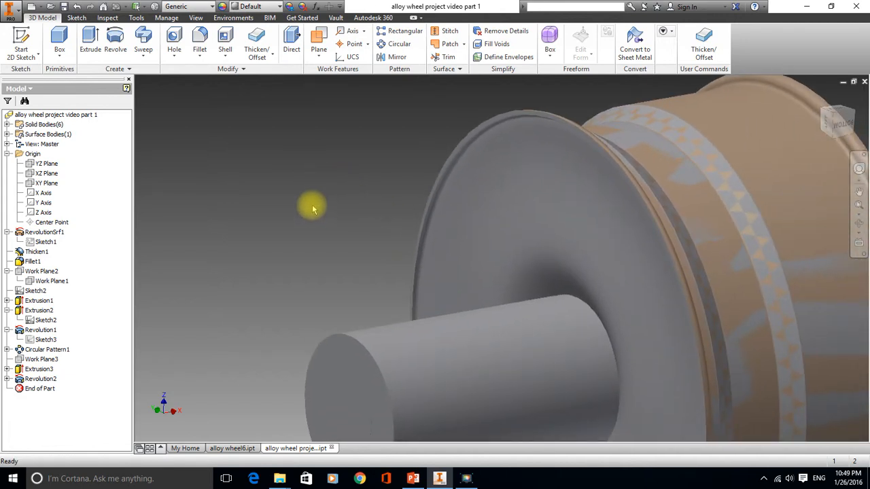
- Combine the bodies with the Cut operation, using the revolved spoke disc as base and Solid2, Solid3, Solid4 and Solid5 as tool bodies
click(149, 59)
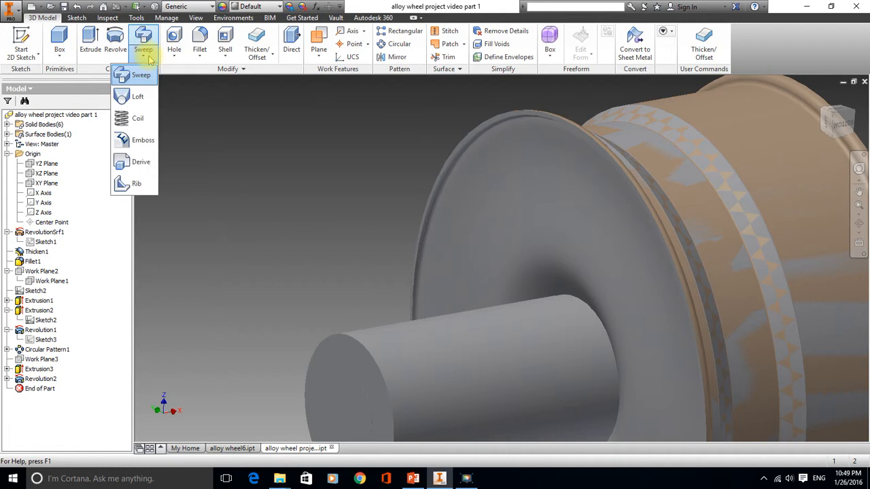
click(271, 57)
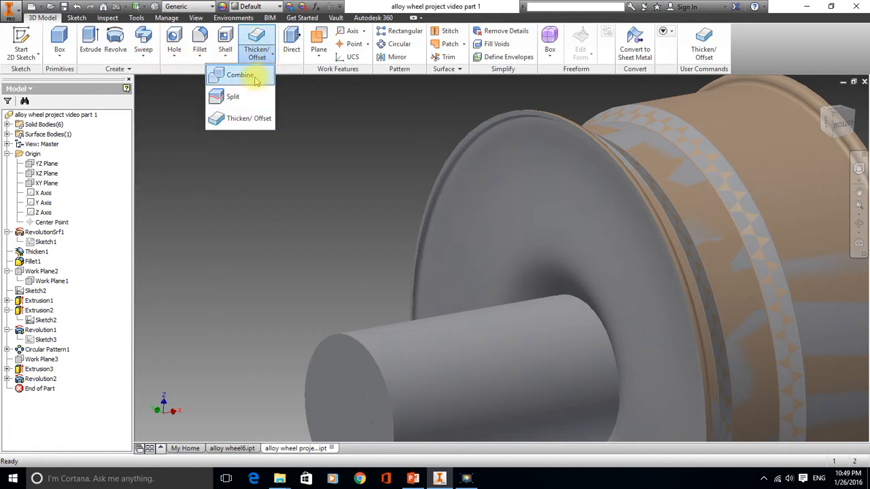
click(253, 76)
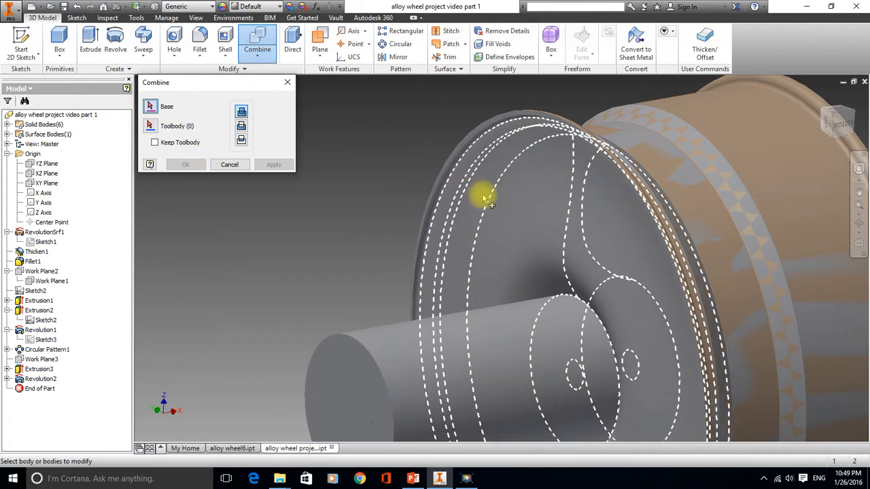
click(517, 196)
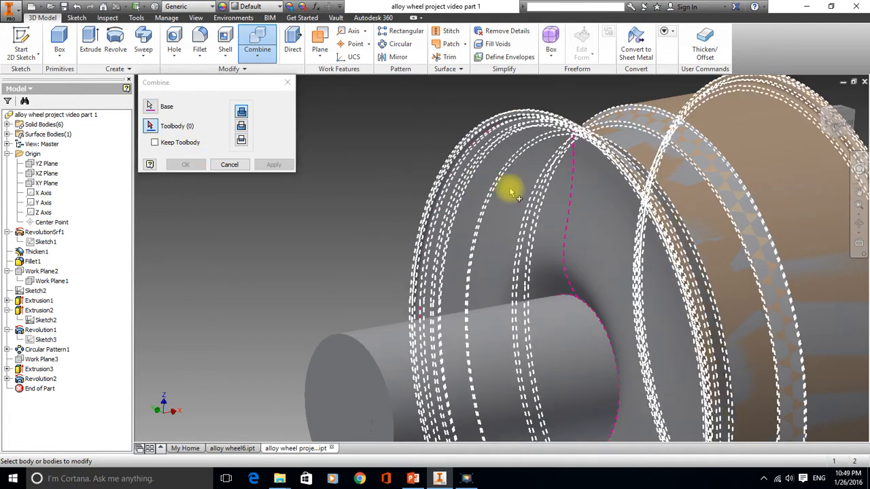
click(242, 127)
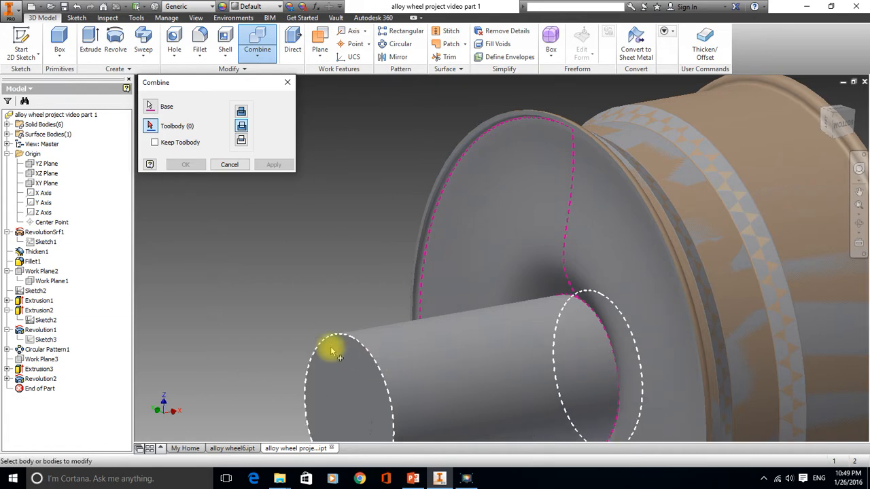
click(6, 125)
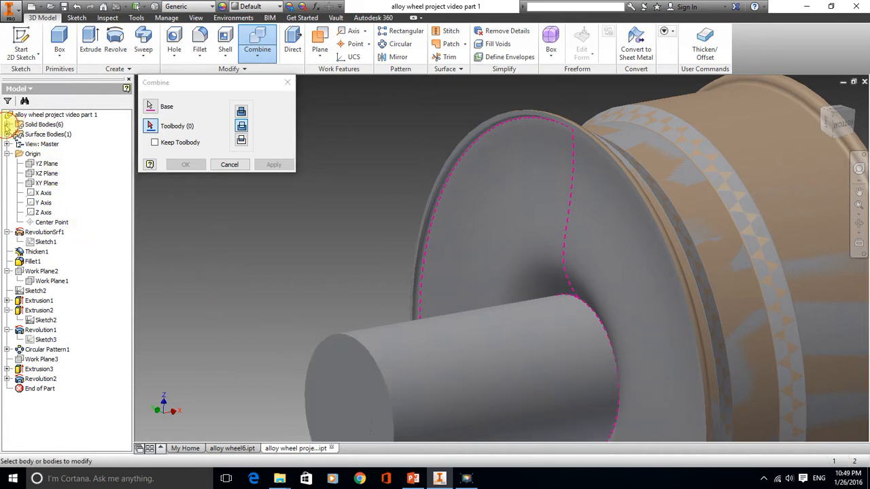
click(6, 126)
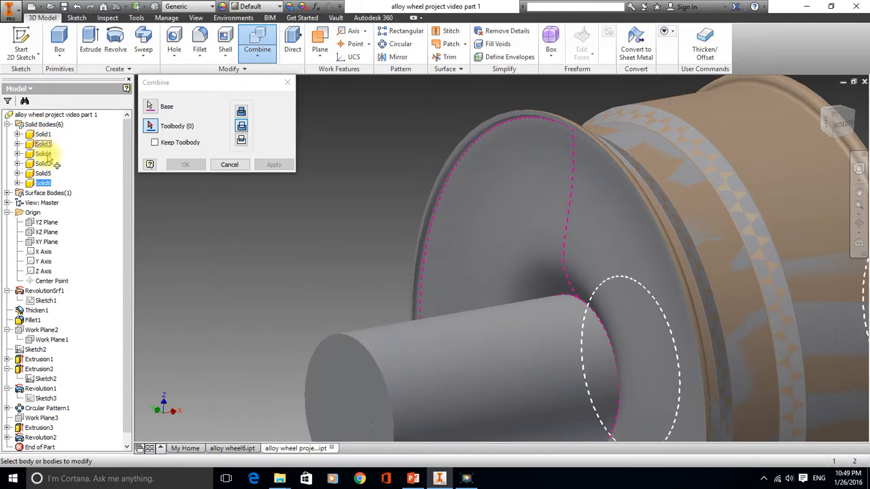
scroll(359, 225, down, 2)
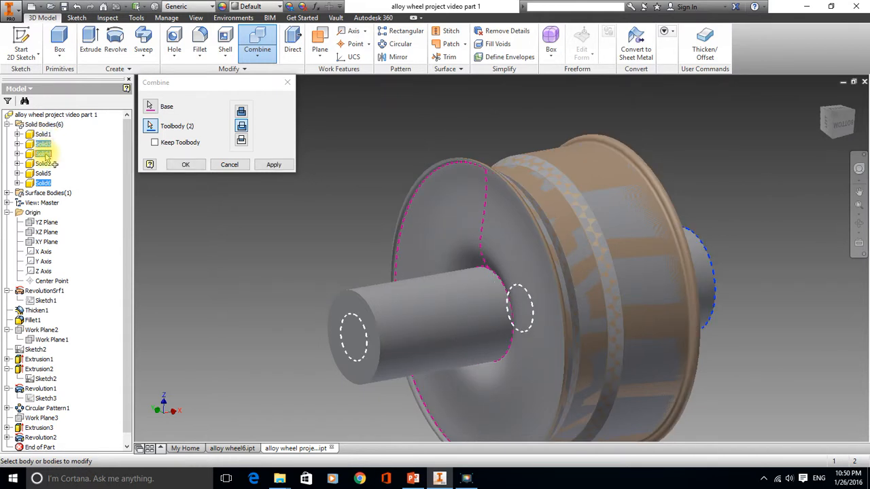
click(44, 155)
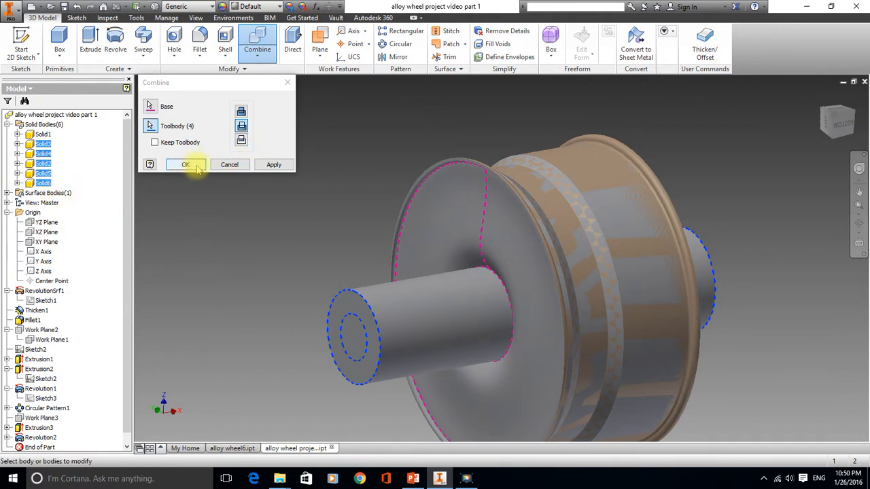
click(271, 165)
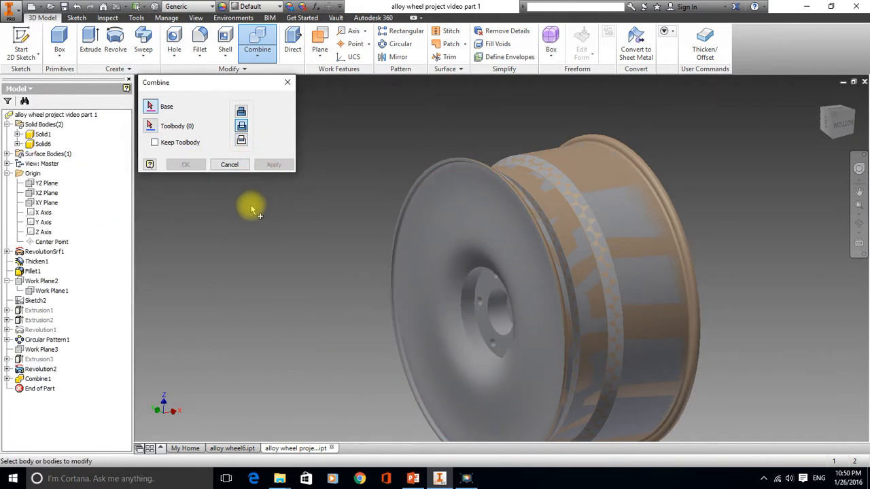
click(186, 166)
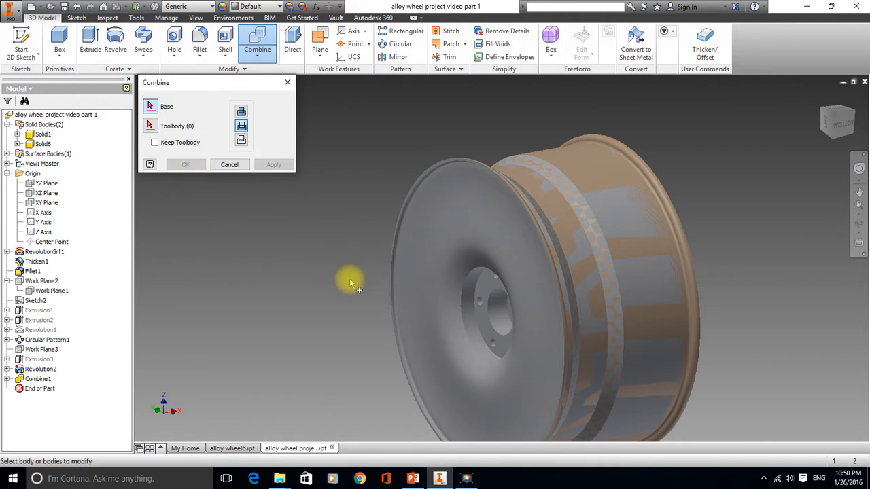
- Examine the cut disc's front face, hub recess and bolt holes from several angles, and end the Combine command
shift+middle_drag(346, 278, 442, 304)
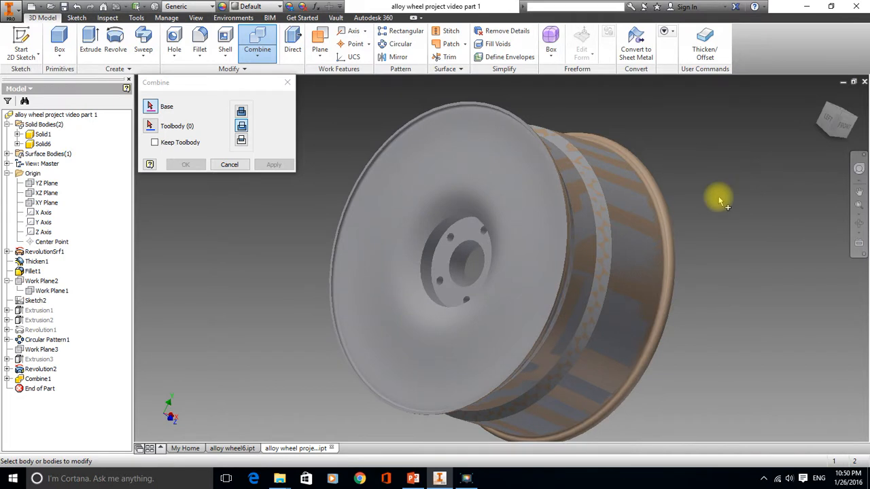
scroll(720, 201, up, 3)
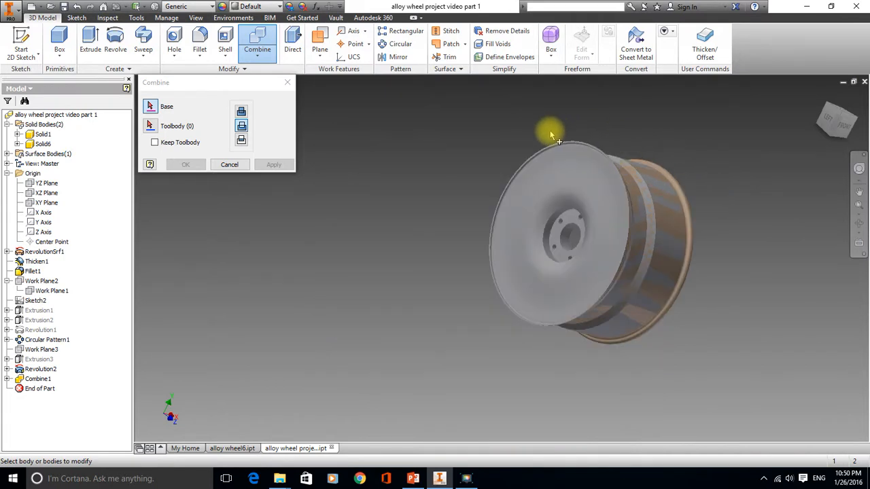
shift+middle_drag(552, 130, 529, 241)
scroll(500, 254, up, 3)
scroll(500, 254, down, 3)
scroll(500, 253, down, 3)
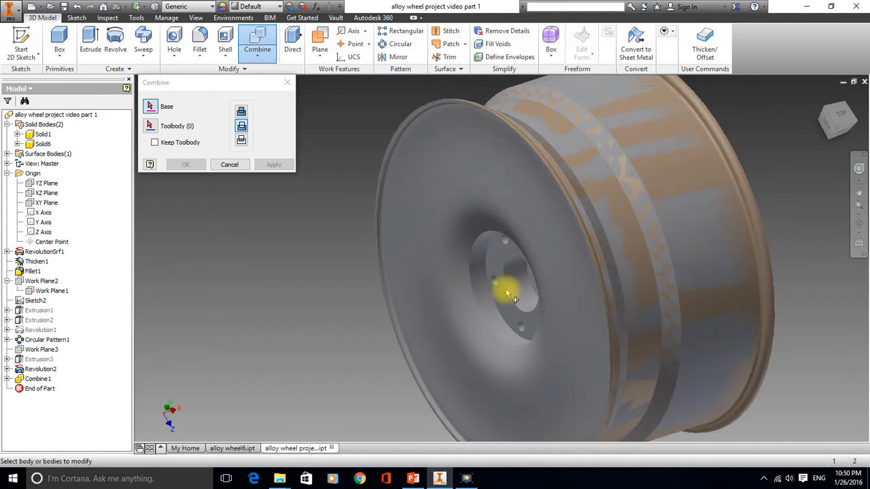
click(286, 85)
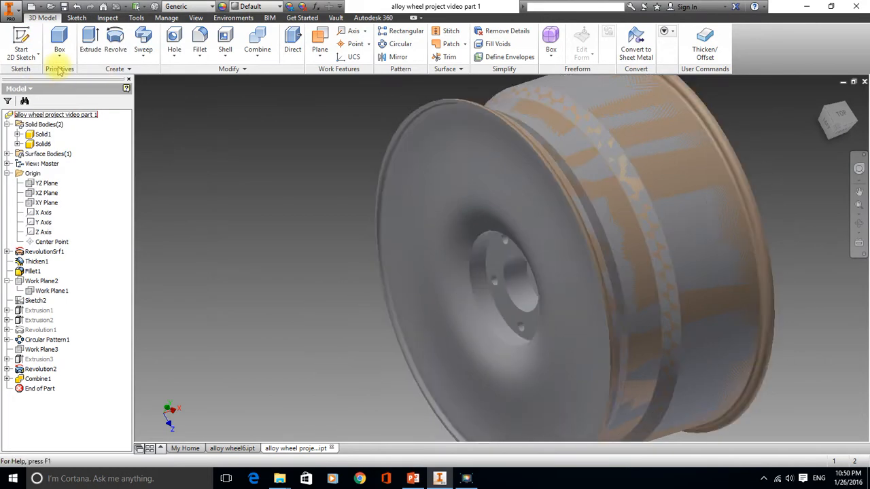
click(23, 38)
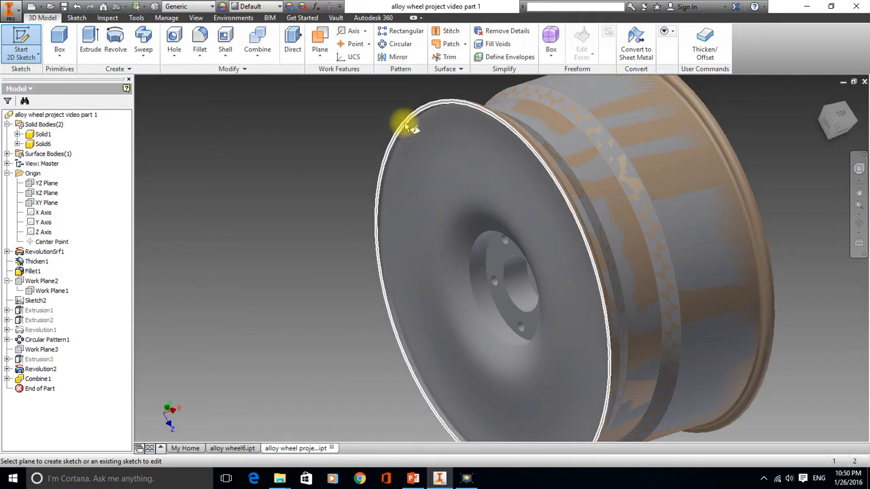
click(319, 42)
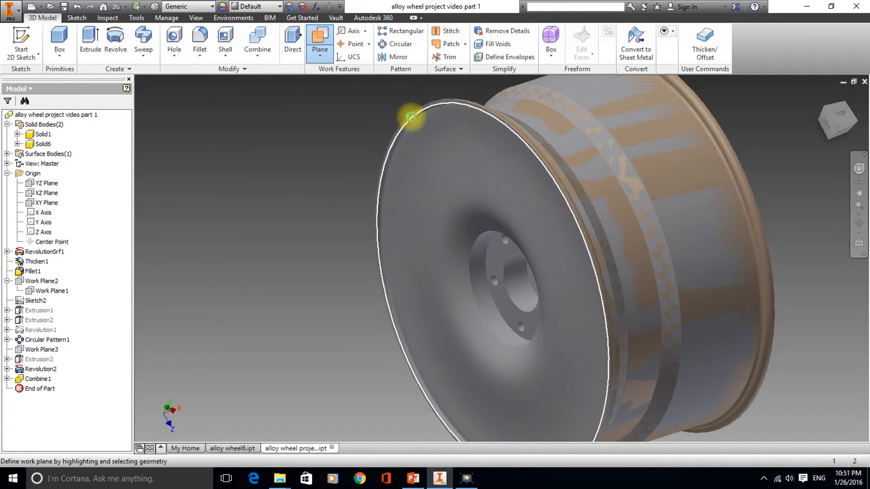
scroll(406, 122, up, 5)
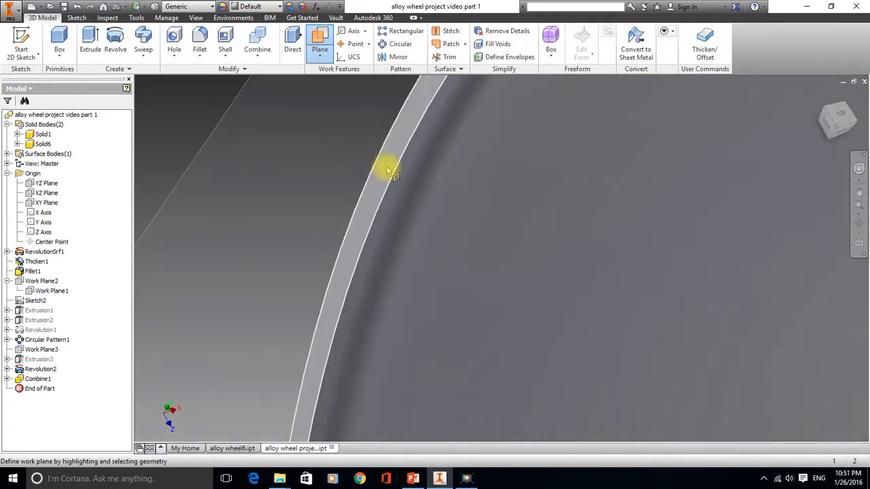
click(387, 170)
scroll(297, 178, down, 6)
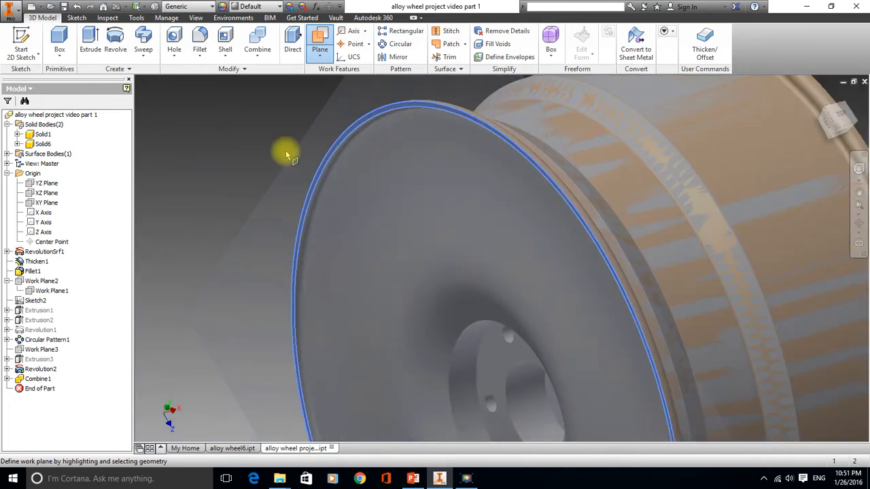
- Create a work plane offset 9 mm outward from the narrow ring face on the front edge of the rim
click(320, 41)
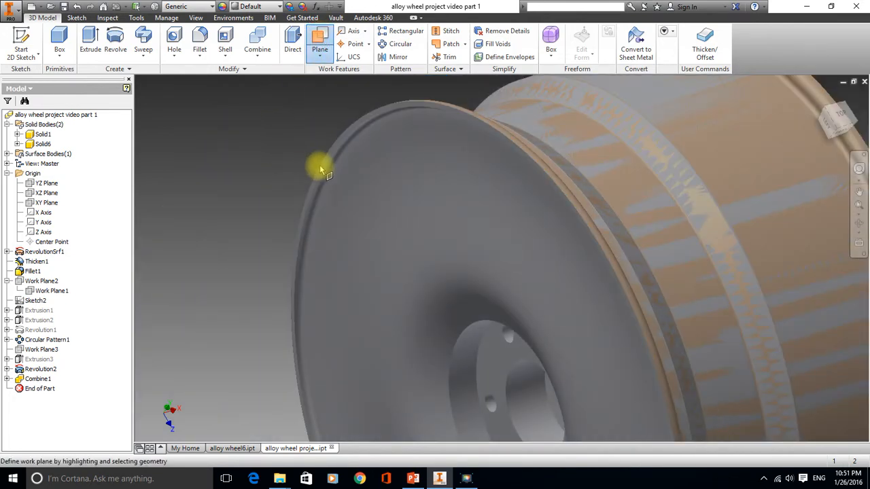
scroll(333, 160, up, 6)
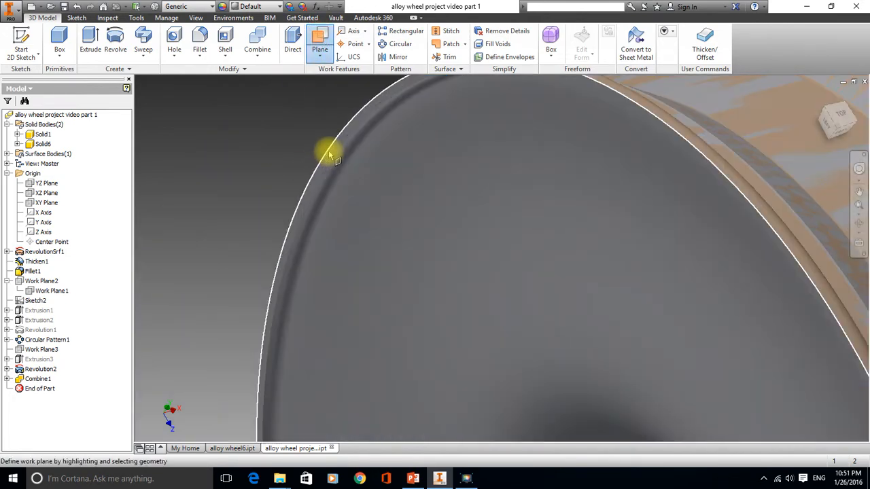
click(334, 158)
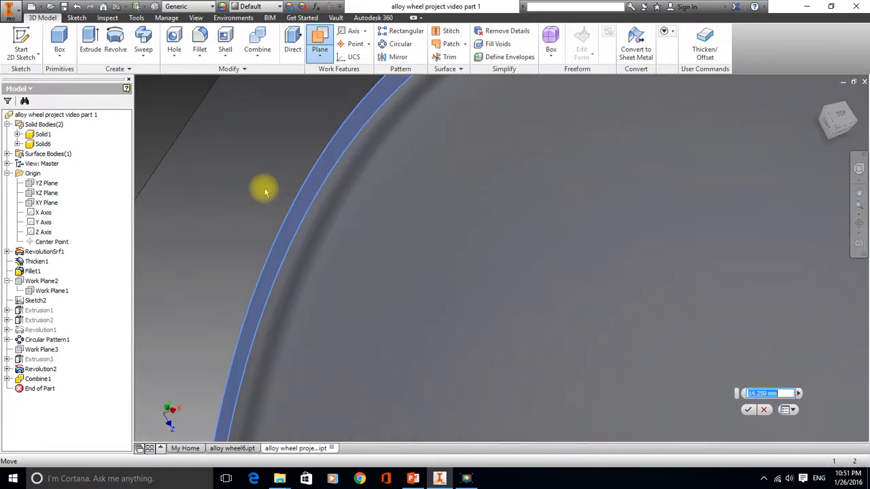
scroll(338, 209, down, 3)
scroll(338, 210, down, 4)
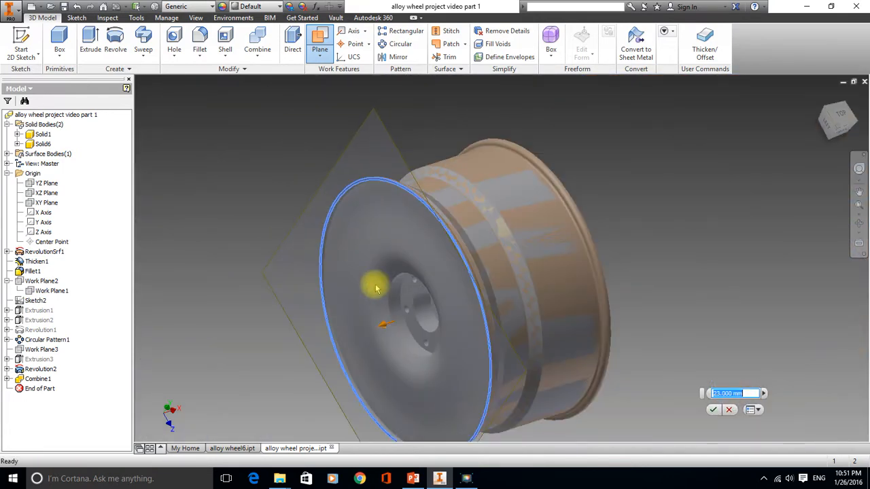
mouse_move(384, 329)
mouse_down()
mouse_move(324, 352)
mouse_move(407, 330)
mouse_move(393, 328)
mouse_move(394, 313)
mouse_move(387, 318)
mouse_up()
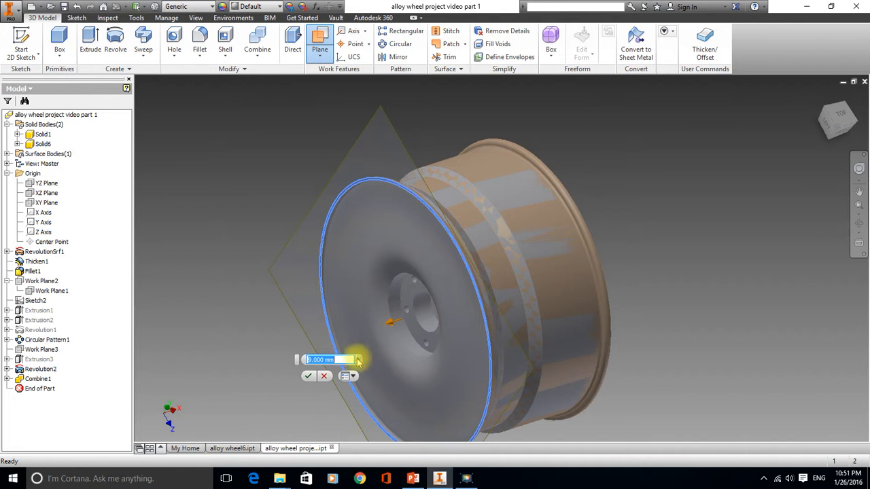
click(309, 378)
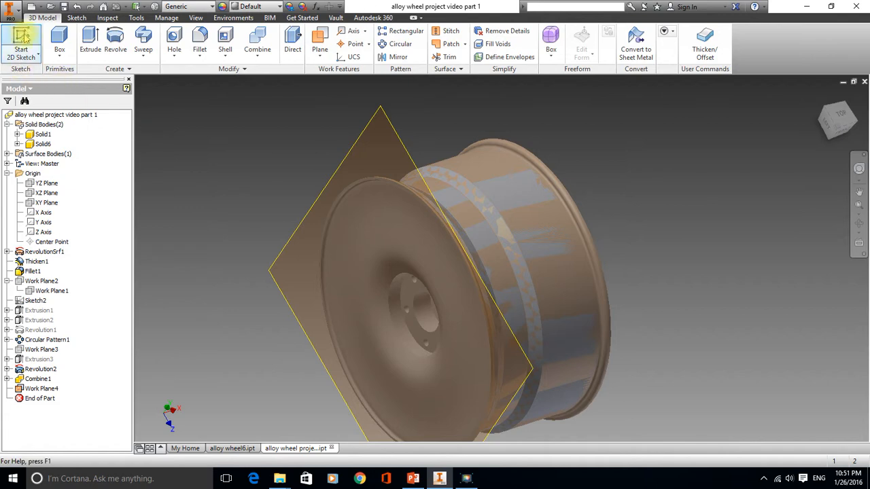
- Start a sketch on the offset work plane and draw a vertical construction line from the wheel centre to just above the rim
click(21, 41)
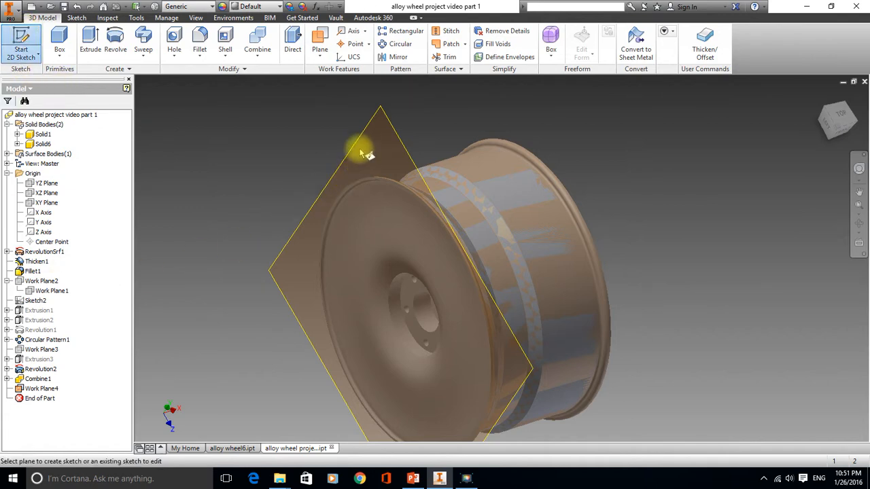
click(381, 114)
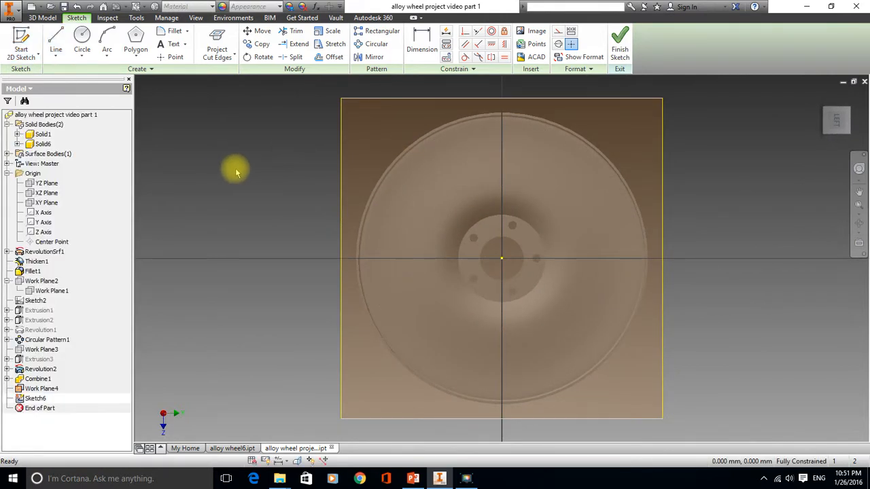
middle_drag(235, 172, 210, 214)
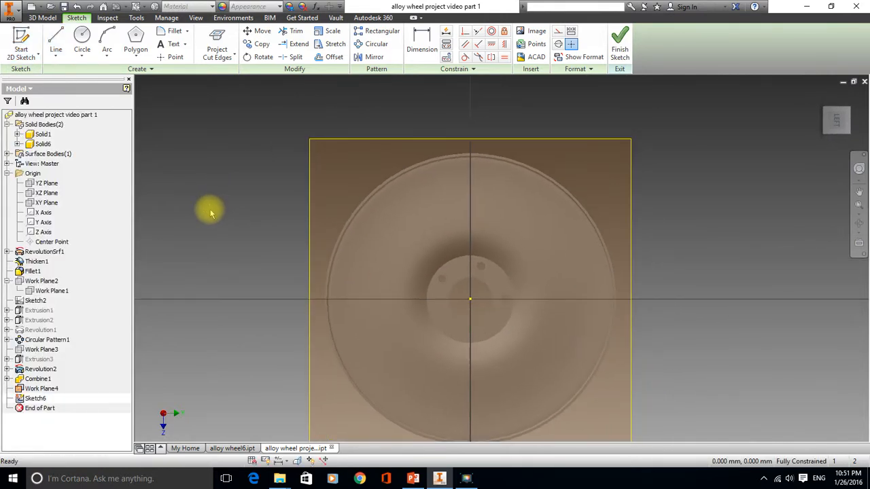
click(57, 42)
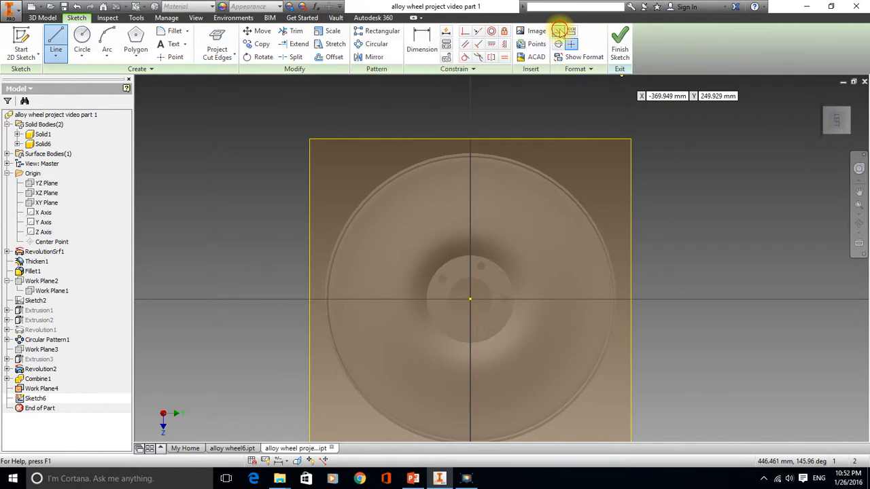
click(559, 32)
scroll(471, 303, down, 3)
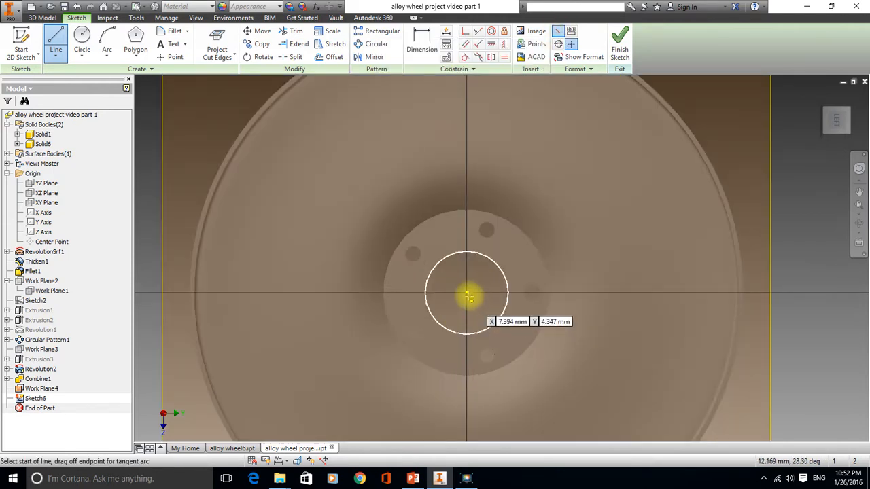
scroll(518, 279, up, 3)
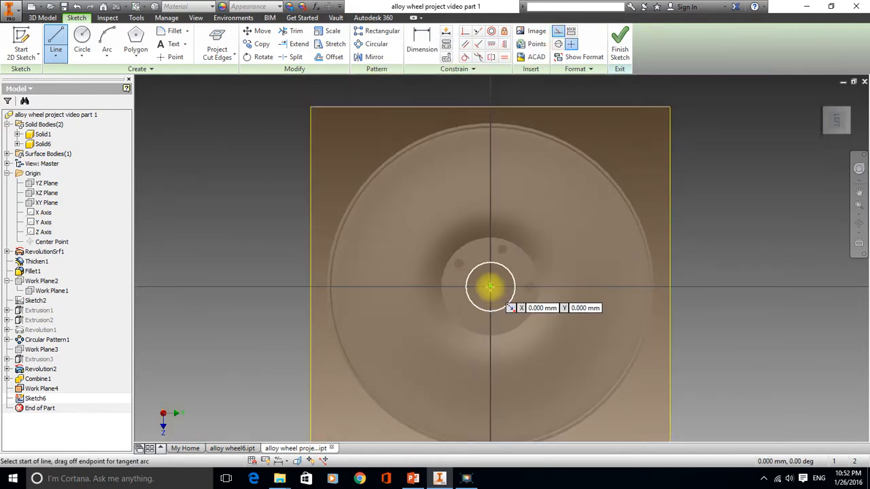
click(490, 286)
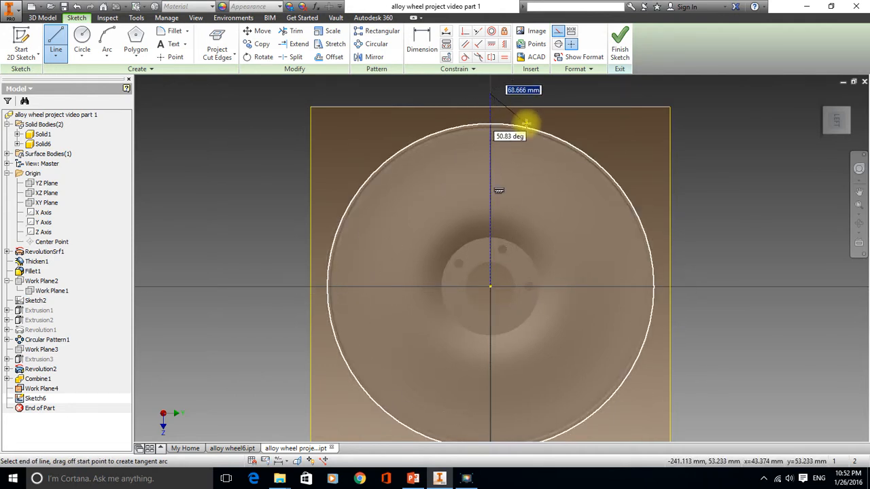
right_click(522, 101)
click(564, 101)
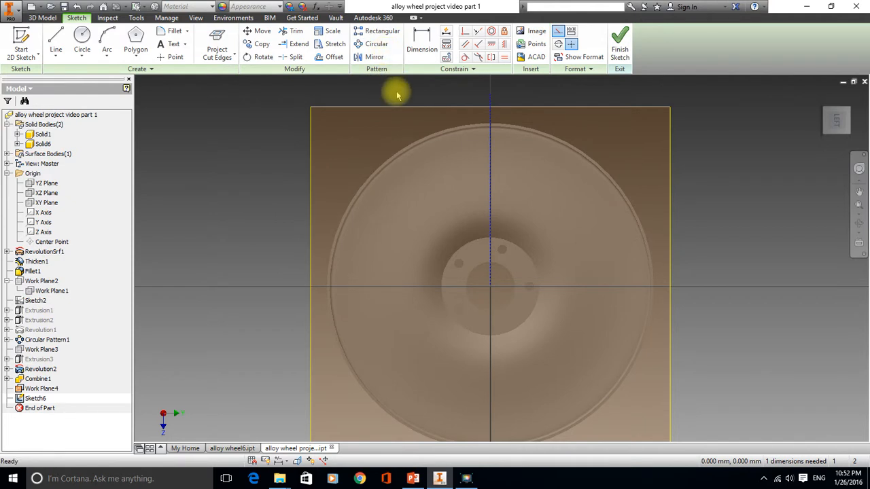
- Circular-pattern the vertical construction line around the wheel centre with 14 instances over 360 degrees
click(375, 46)
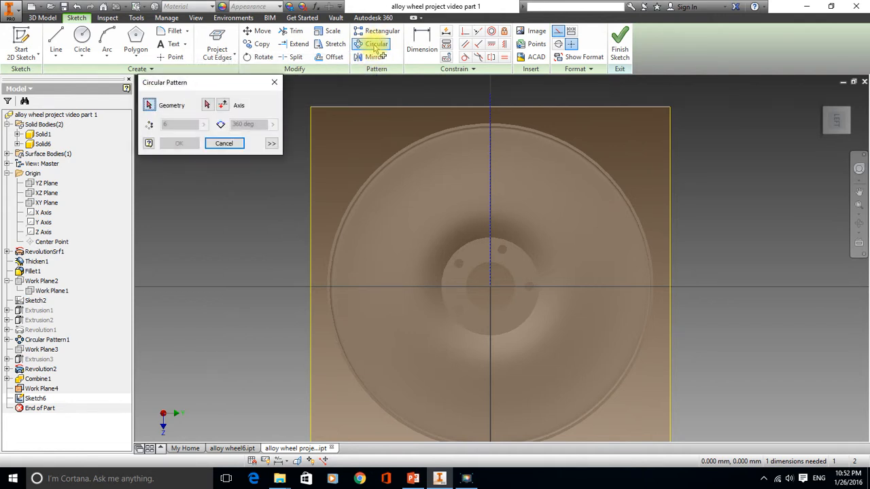
click(491, 124)
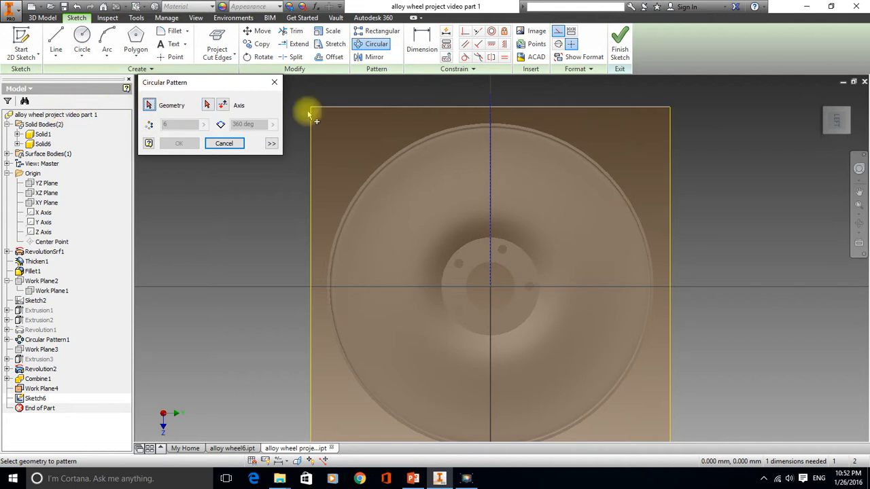
click(492, 116)
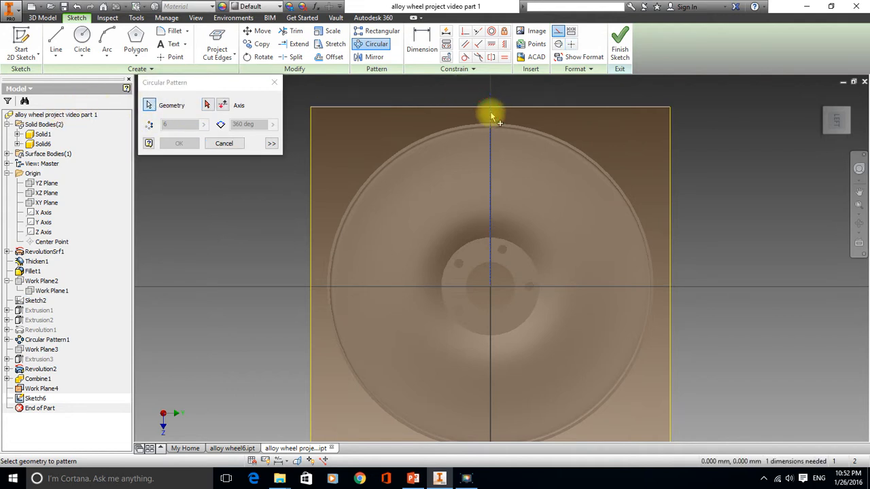
click(208, 105)
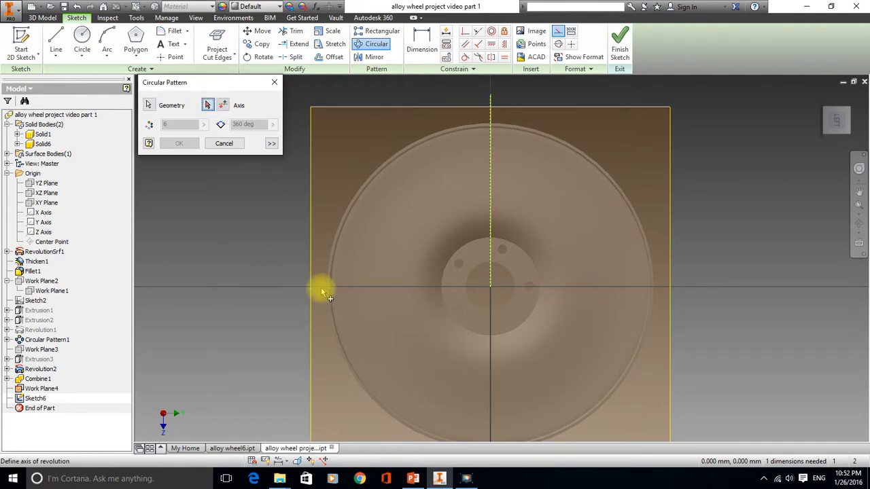
click(492, 286)
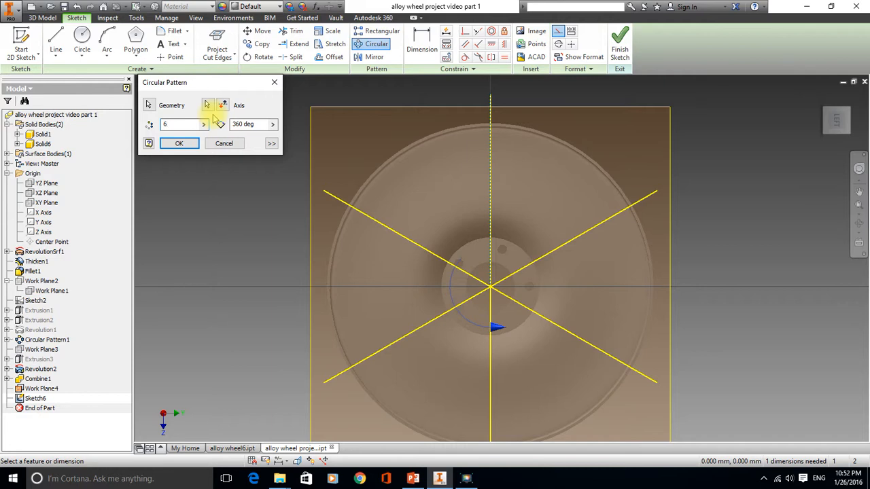
key(BackSpace)
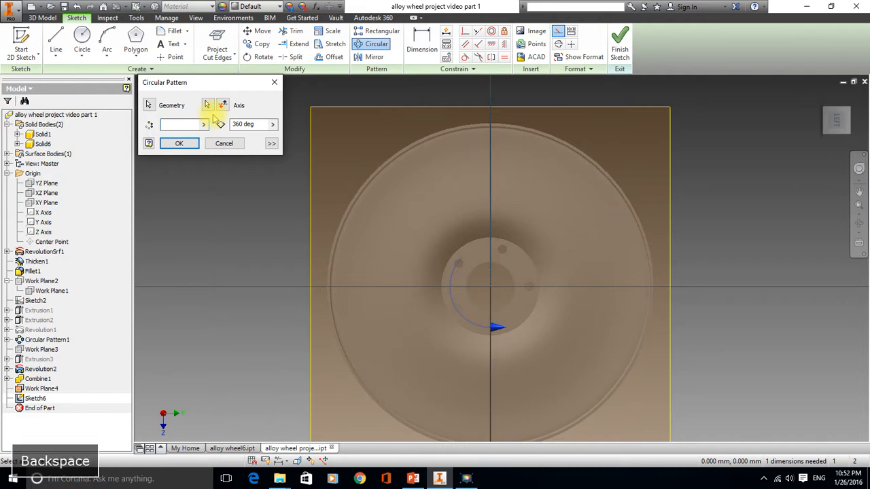
text(14)
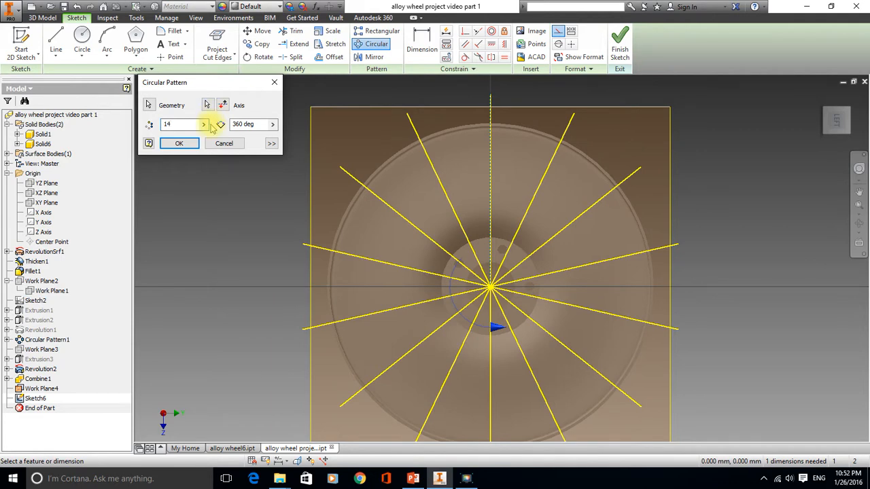
click(178, 143)
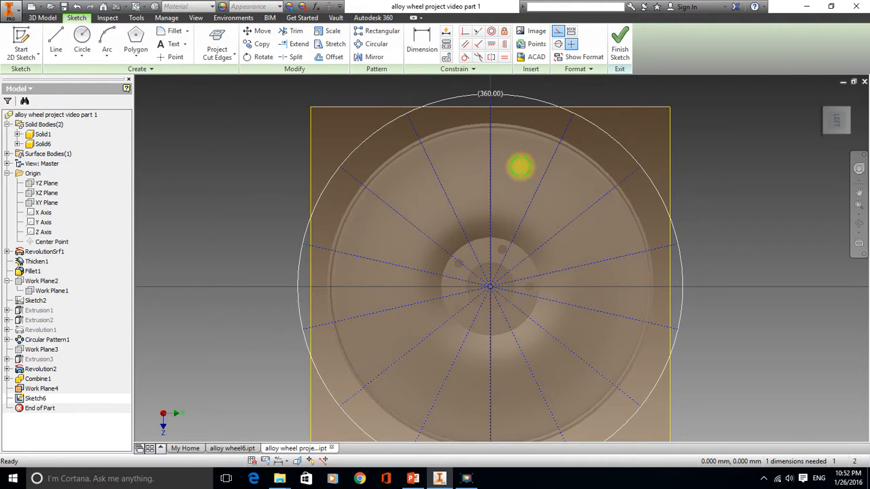
- Draw a control vertex spline from above the rim, left of the vertical construction line, curving inward to end on that line above the hub
mouse_move(520, 167)
middle_down()
mouse_move(478, 227)
mouse_move(491, 249)
mouse_move(515, 179)
mouse_move(524, 208)
middle_up()
scroll(488, 264, up, 3)
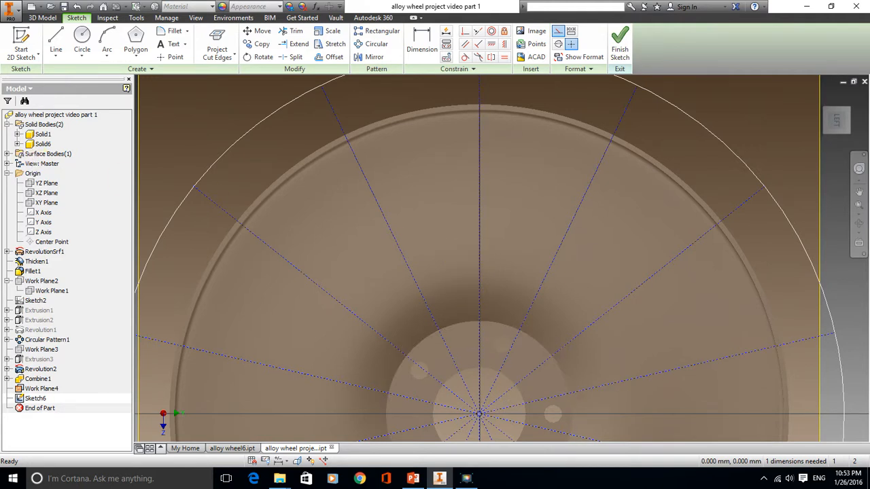
click(60, 59)
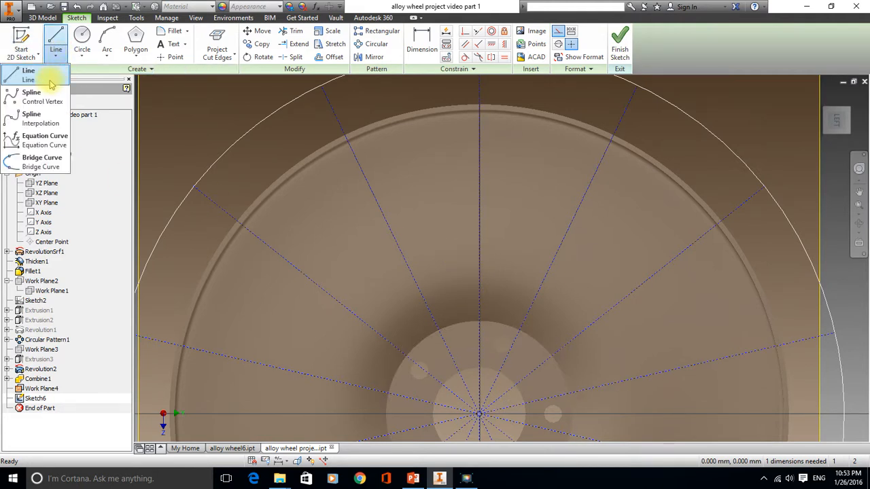
click(46, 99)
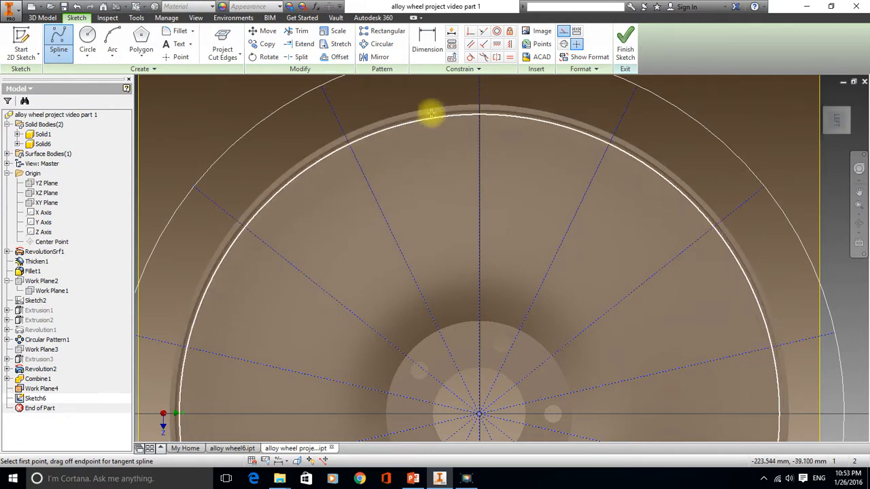
click(388, 118)
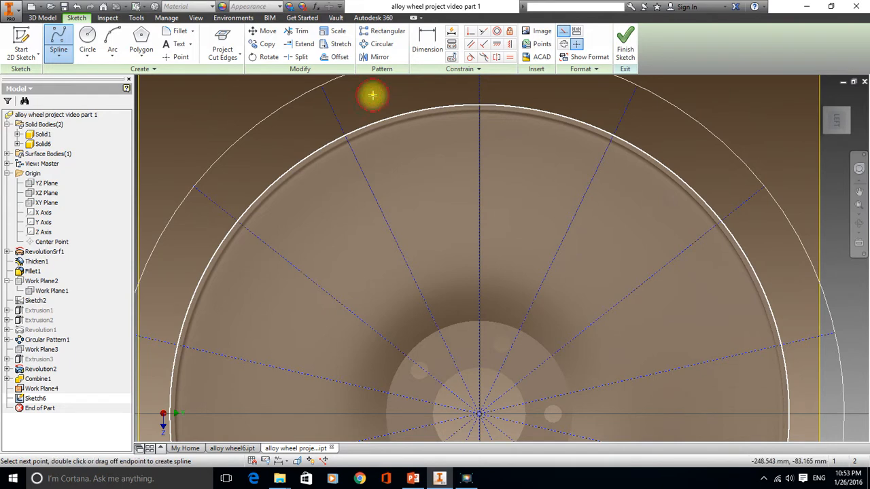
click(372, 95)
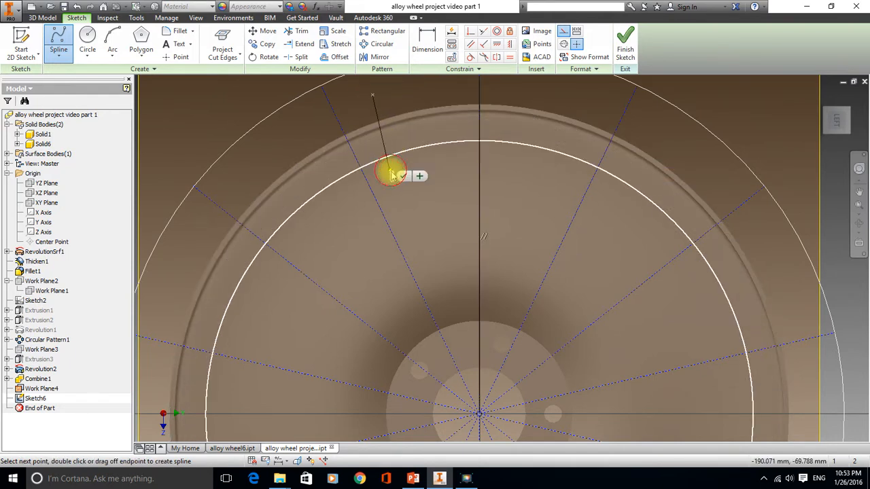
click(391, 174)
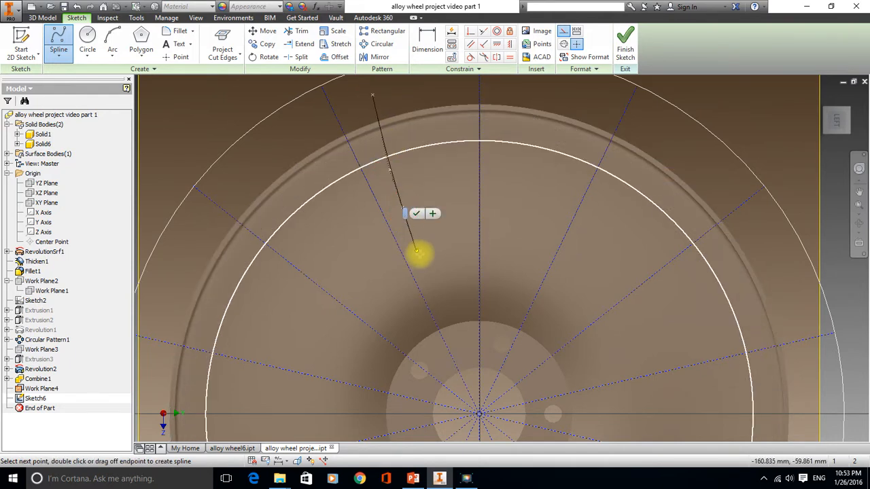
click(426, 265)
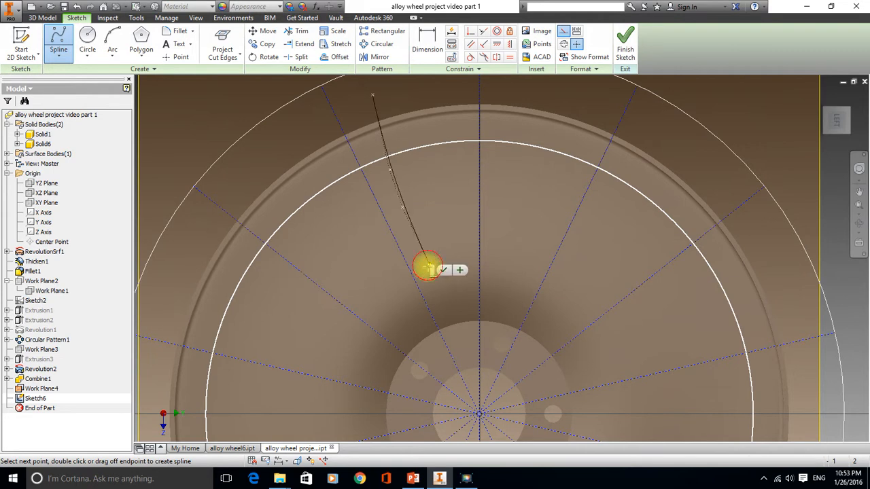
click(452, 293)
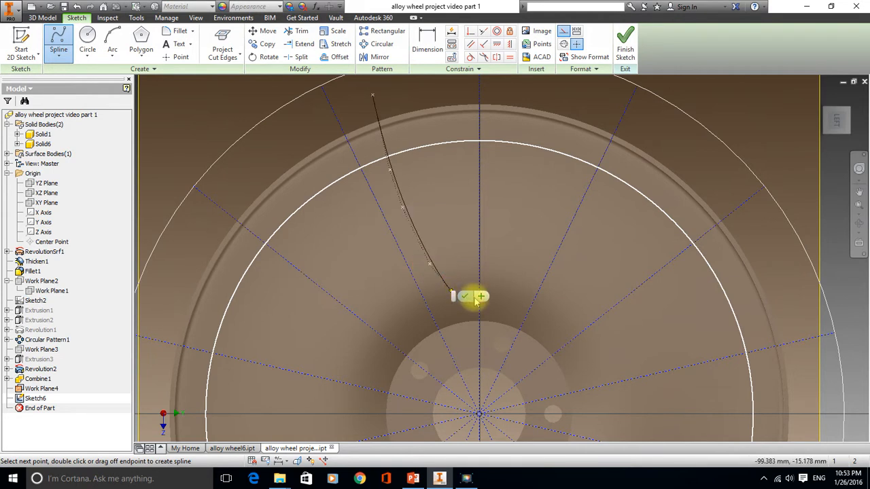
scroll(498, 284, up, 3)
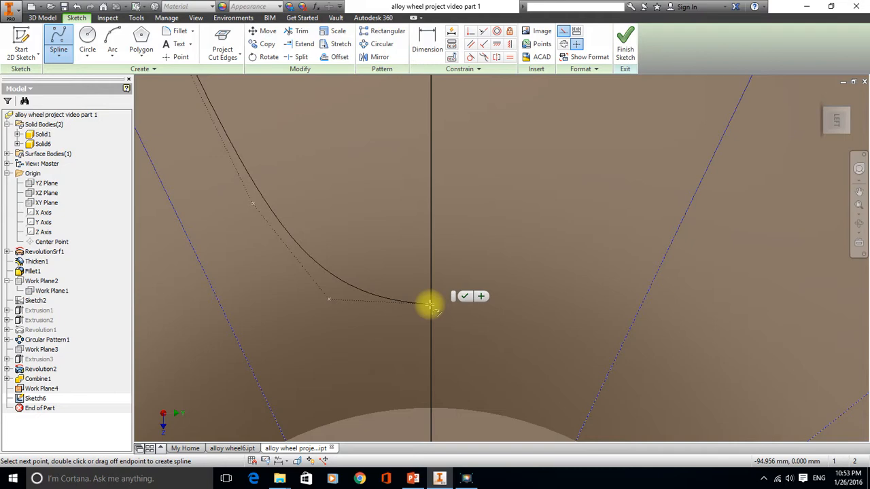
key(Return)
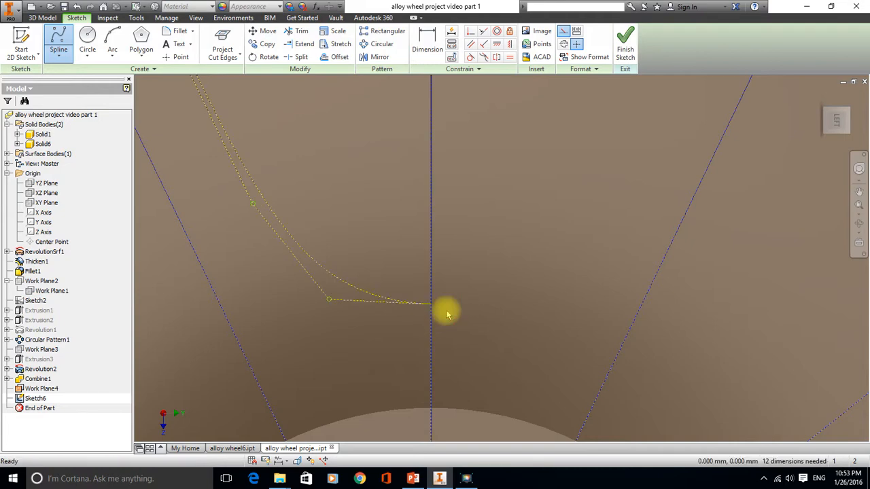
key(Escape)
- Convert the new spline from construction to regular sketch geometry
scroll(414, 290, down, 3)
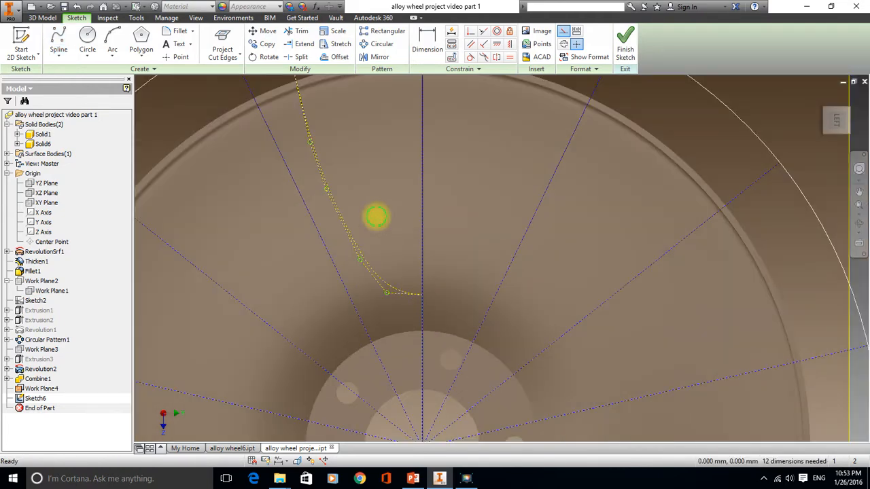
middle_drag(377, 217, 388, 276)
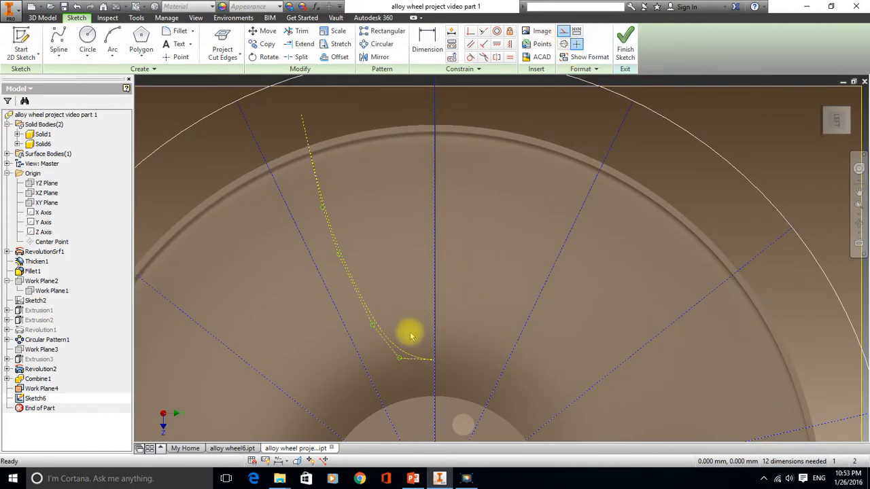
click(400, 351)
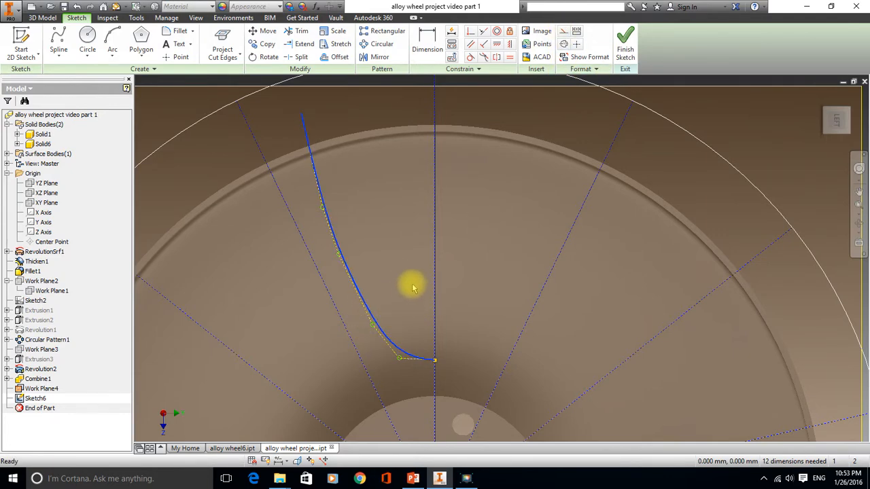
click(380, 57)
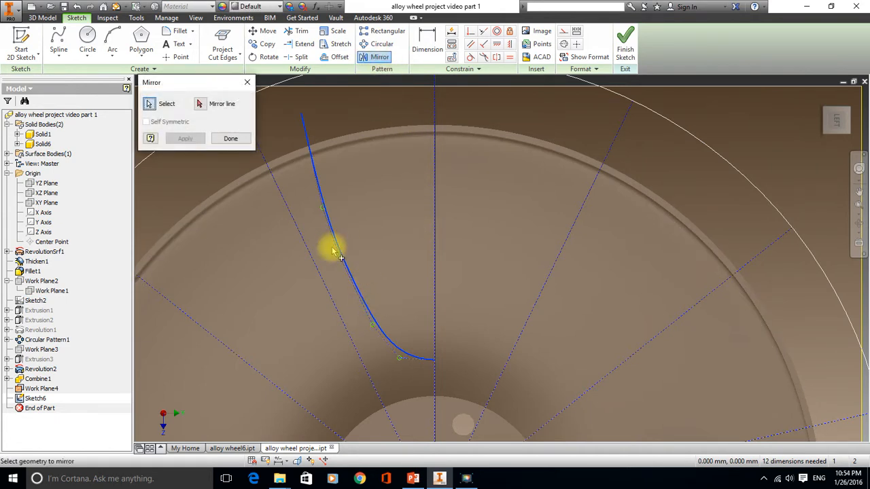
click(361, 301)
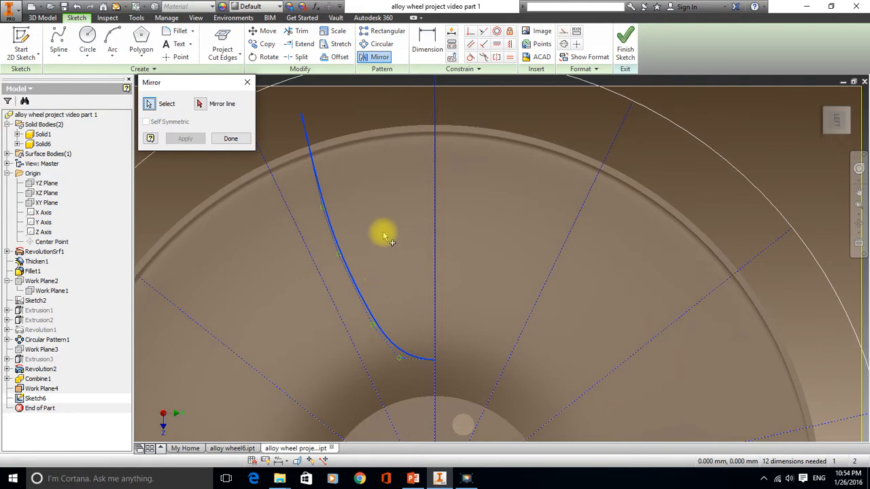
click(249, 83)
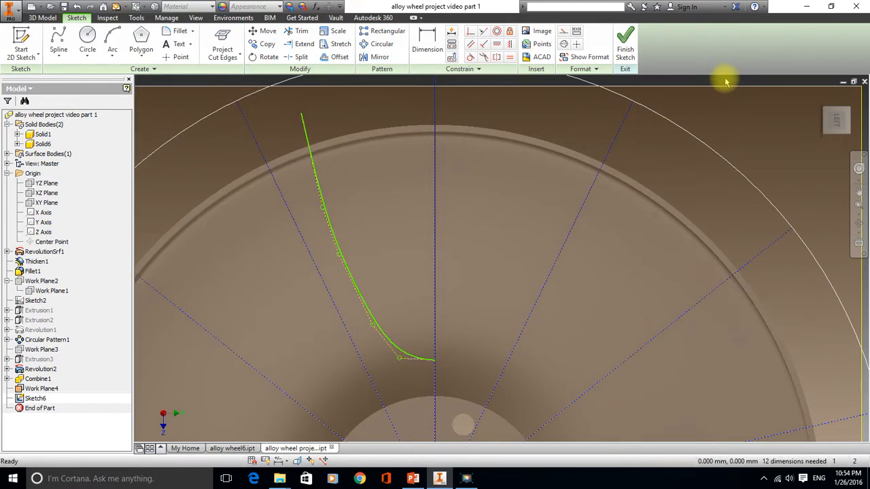
- Mirror the spline across the vertical construction line to form a symmetric U-shaped opening
click(366, 57)
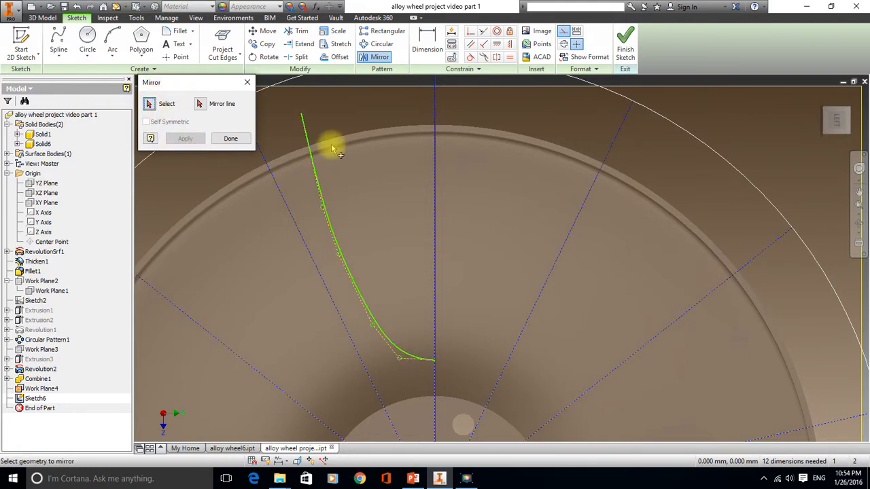
click(371, 301)
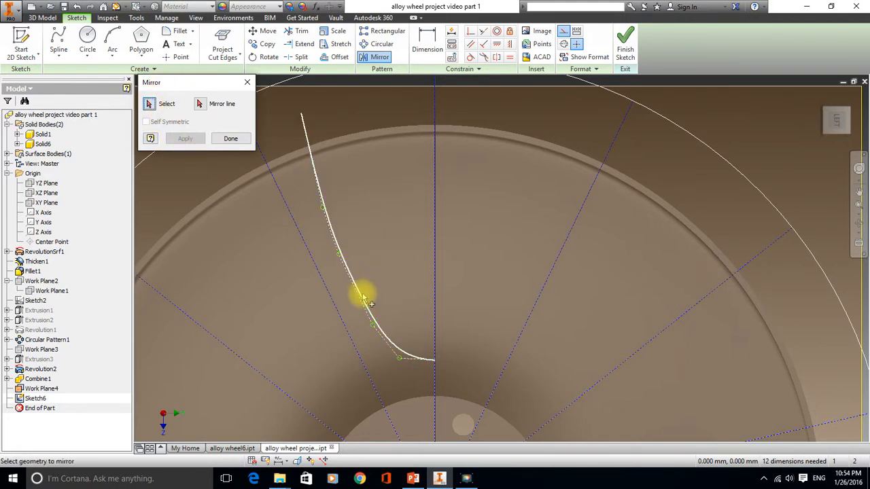
click(371, 302)
click(203, 107)
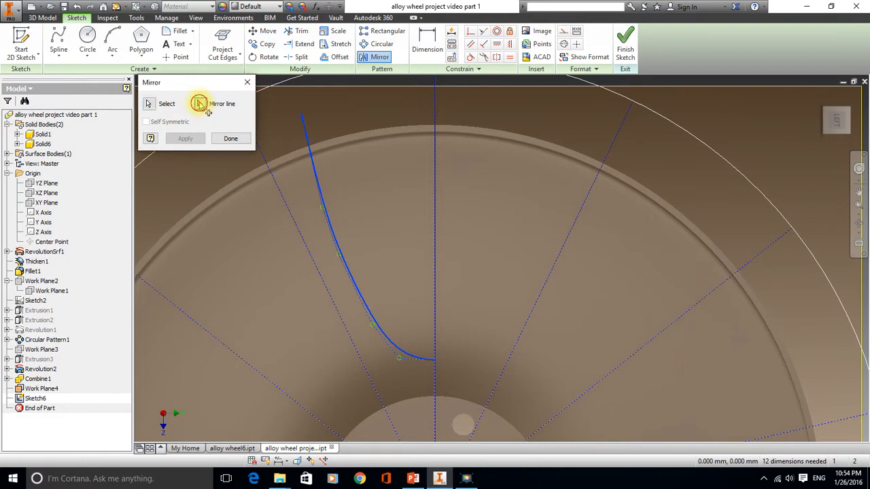
click(435, 199)
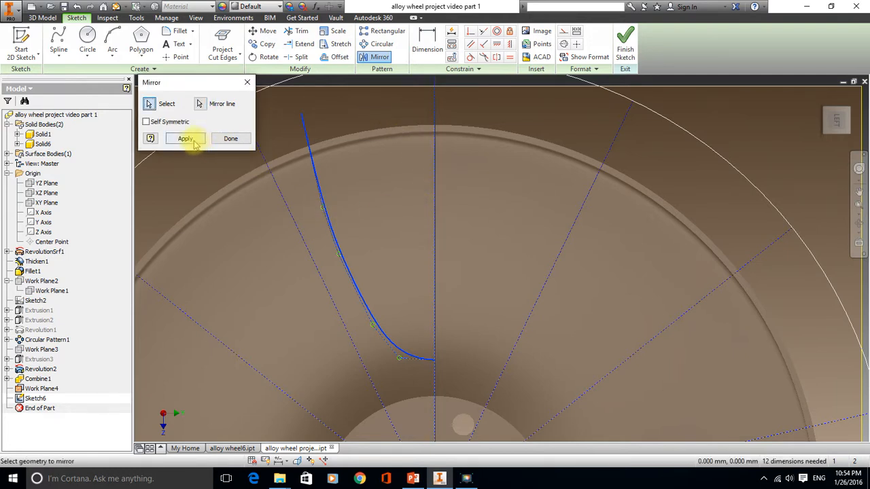
click(193, 139)
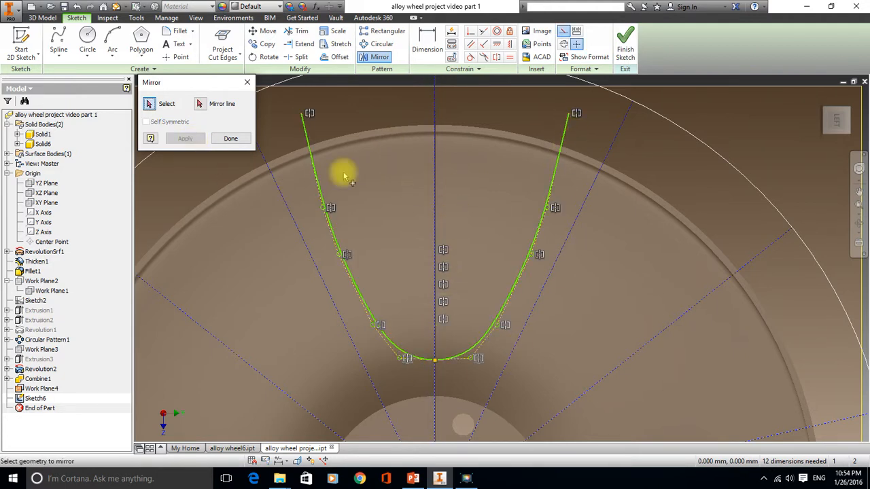
click(231, 138)
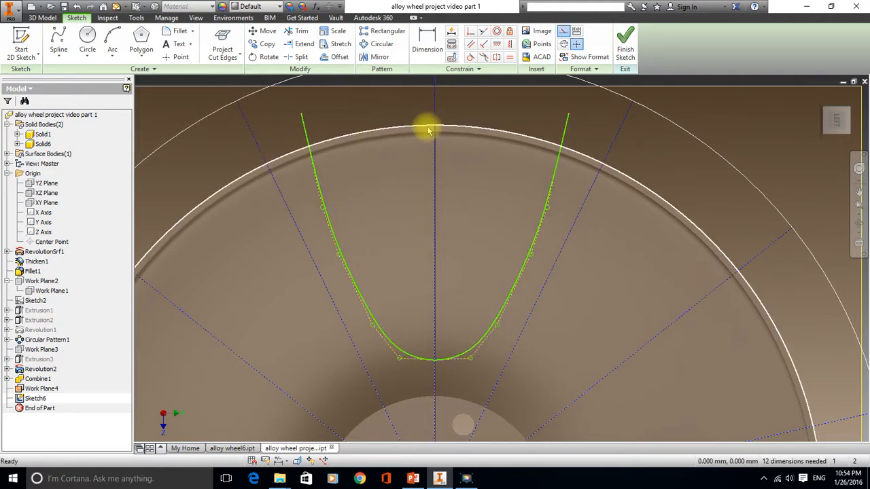
- Draw a horizontal construction line about 166 mm long joining the two open spline ends above the rim
middle_drag(464, 122, 449, 159)
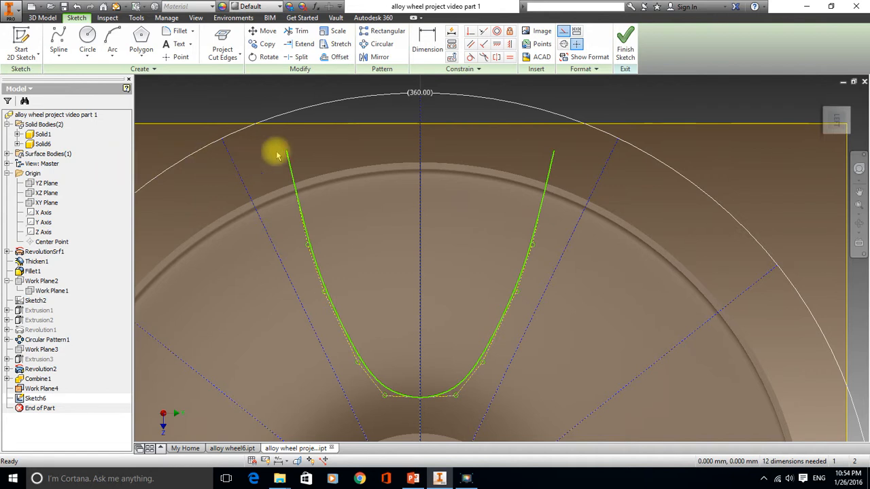
click(59, 61)
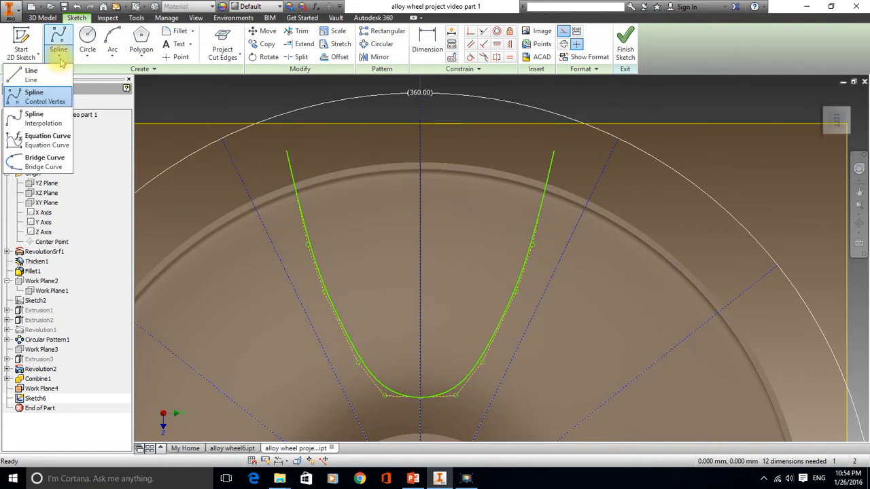
click(49, 80)
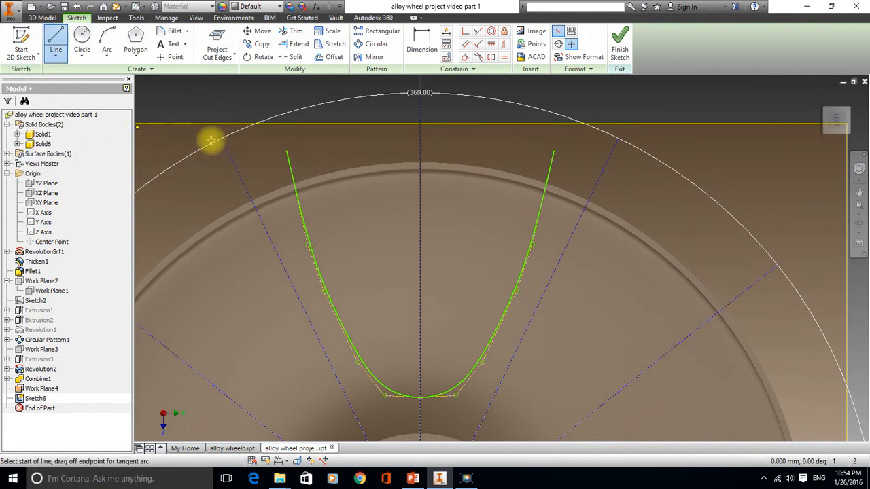
click(287, 151)
click(553, 151)
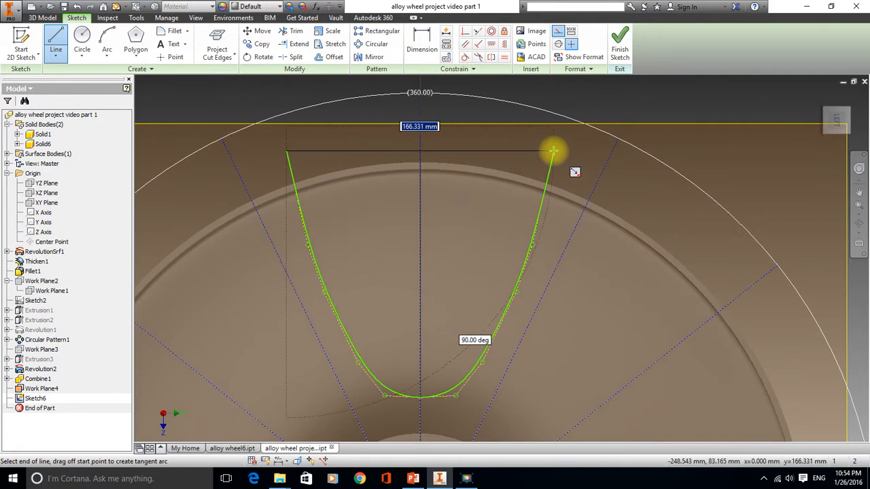
click(553, 151)
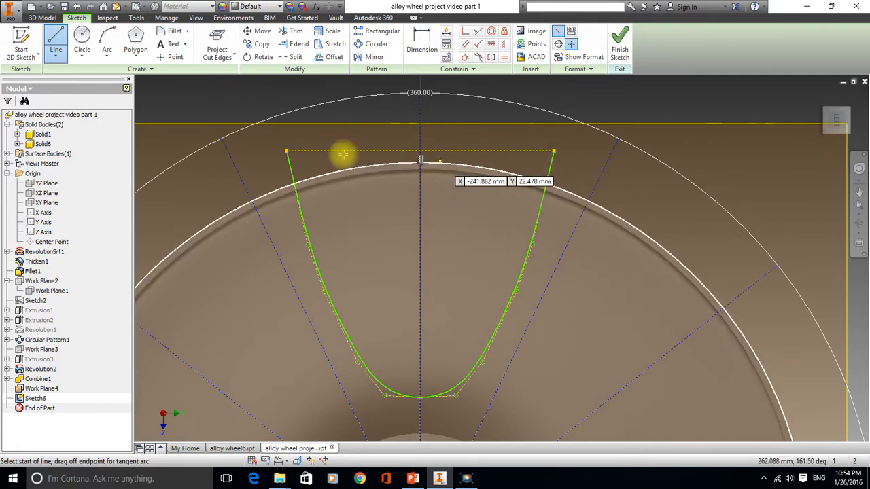
- Convert the horizontal line closing the opening above the rim from construction to regular sketch geometry
right_click(624, 109)
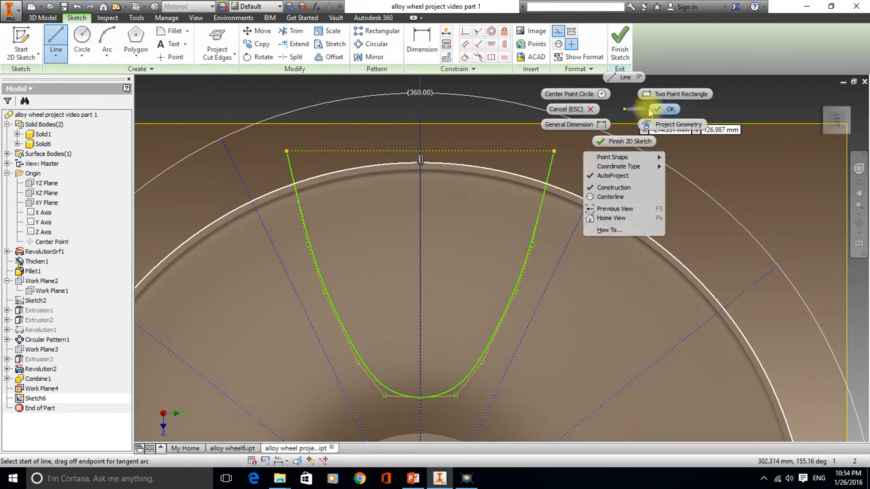
click(654, 109)
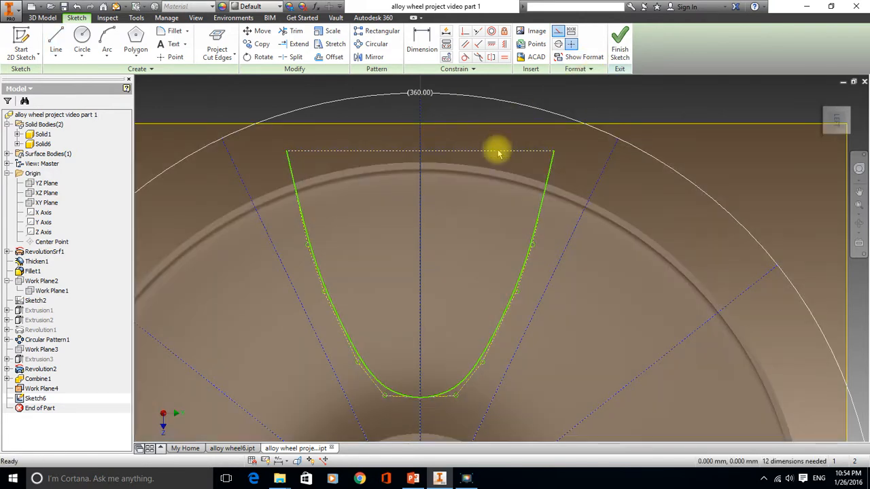
click(498, 151)
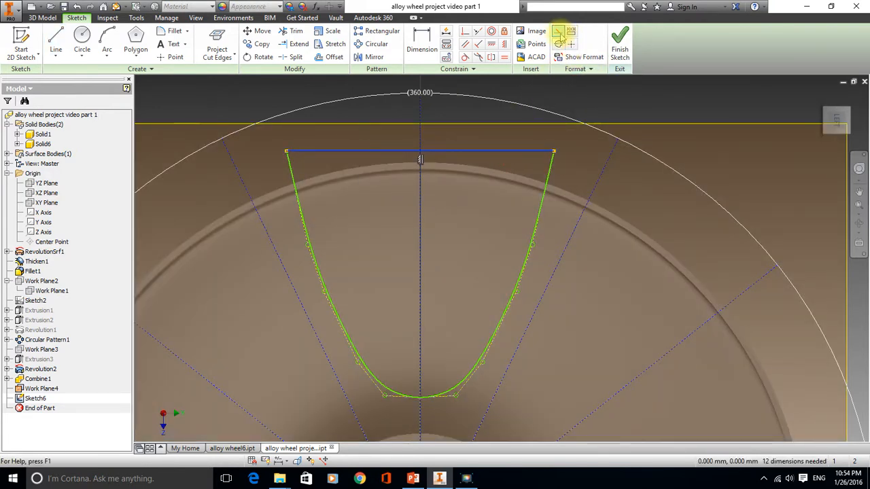
click(626, 97)
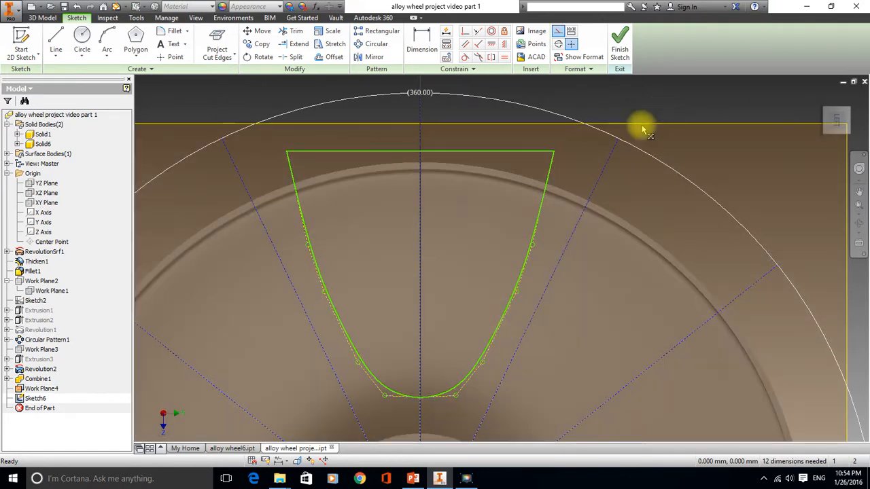
- Circular-pattern the opening's two splines and closing line around the wheel centre, with 7 instances over 360 degrees
scroll(526, 191, down, 5)
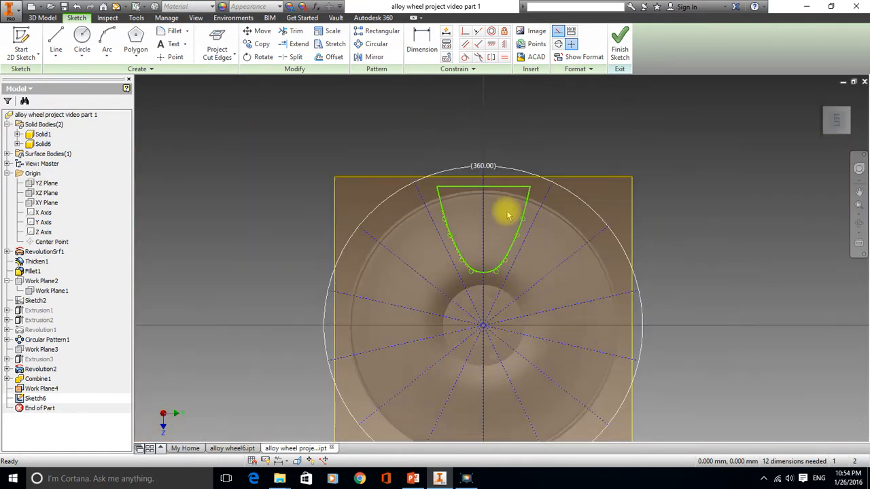
mouse_move(506, 211)
middle_down()
mouse_move(472, 155)
mouse_move(478, 159)
middle_up()
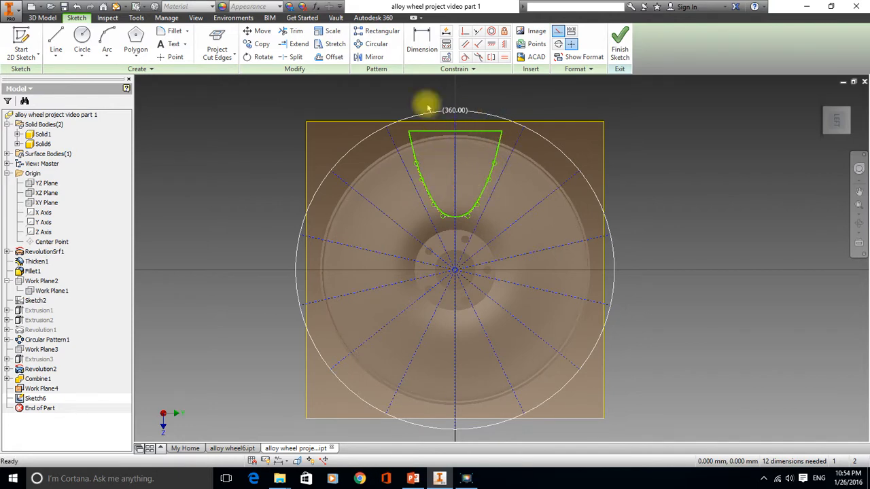
click(374, 45)
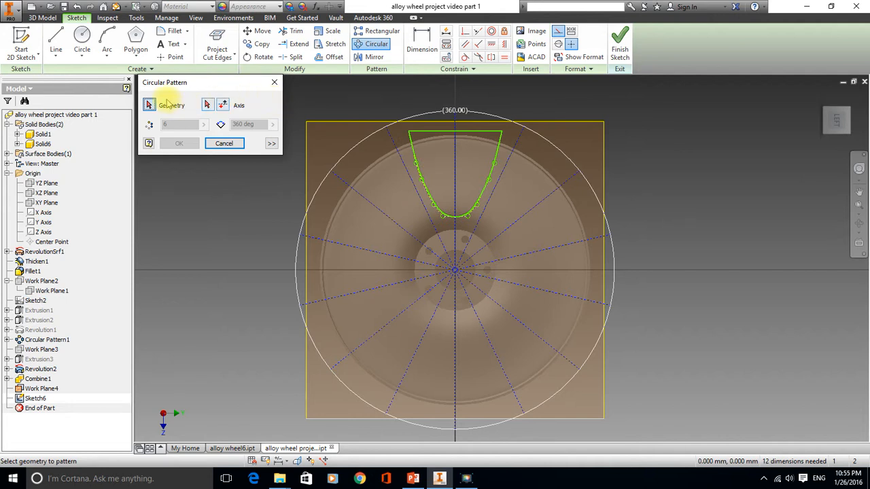
click(422, 160)
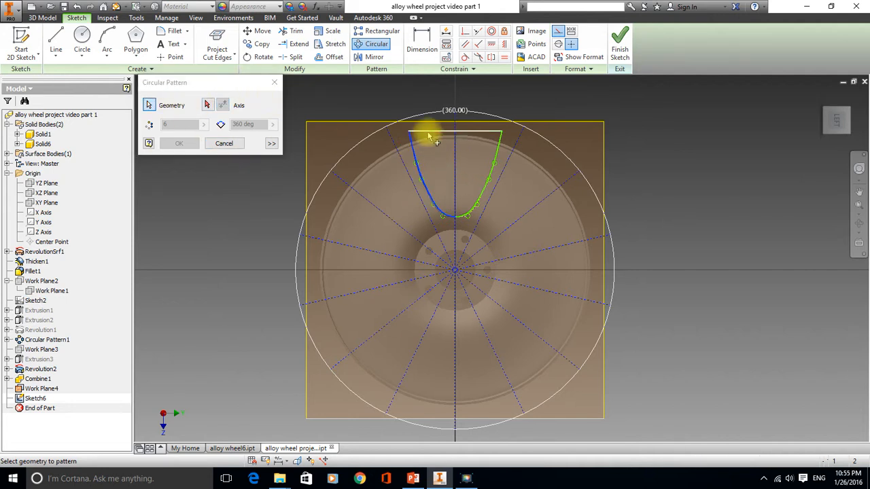
click(431, 132)
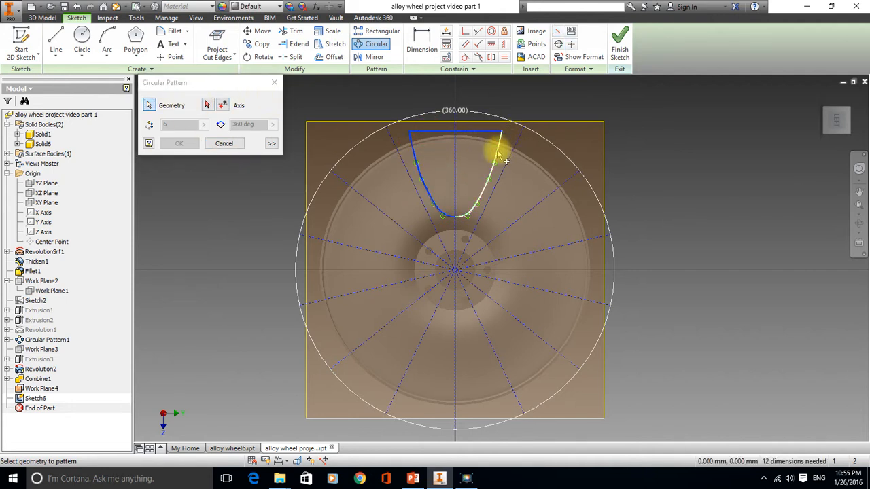
click(502, 154)
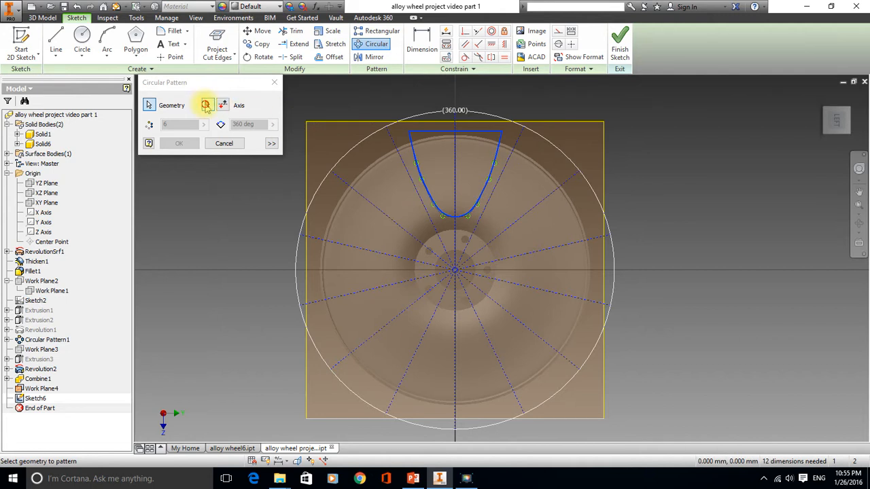
click(205, 106)
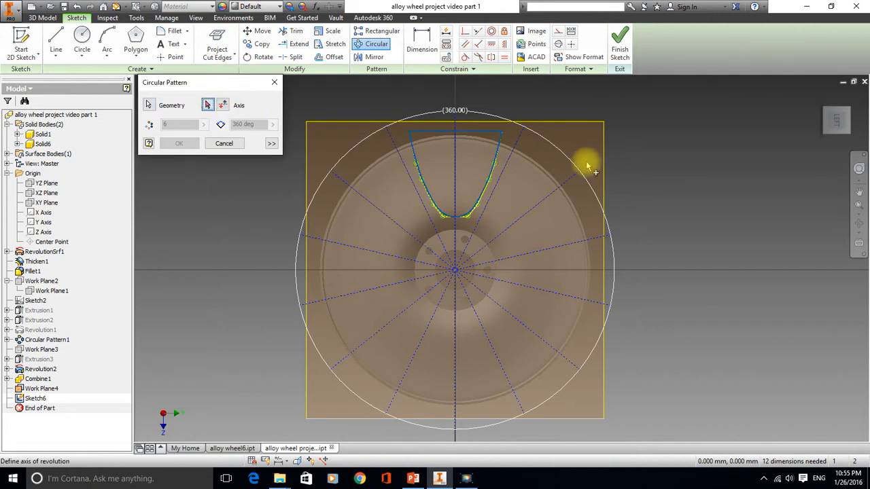
click(456, 272)
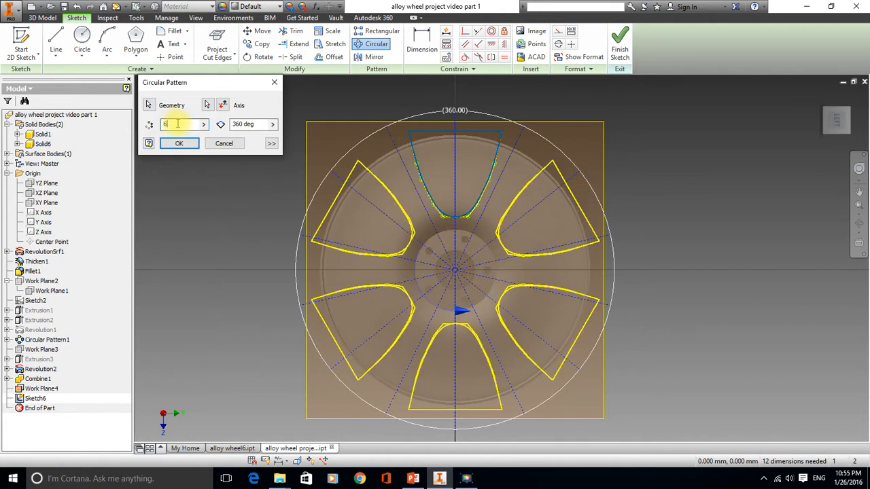
key(BackSpace)
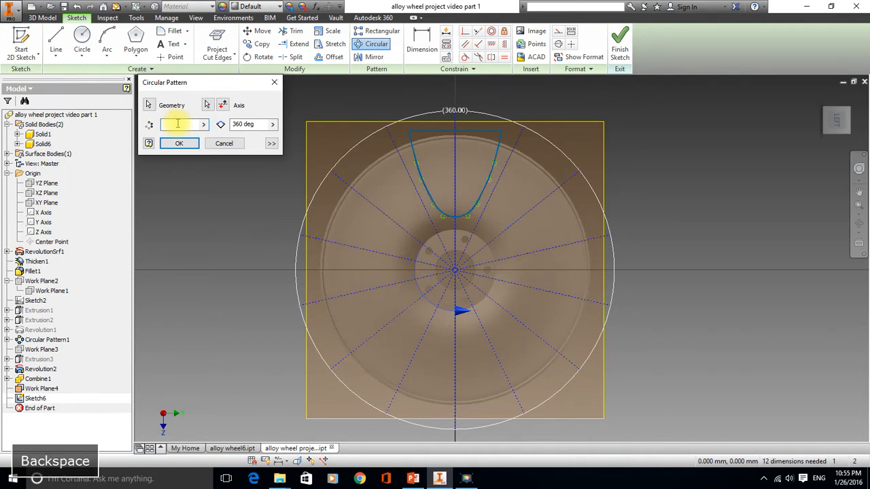
text(7)
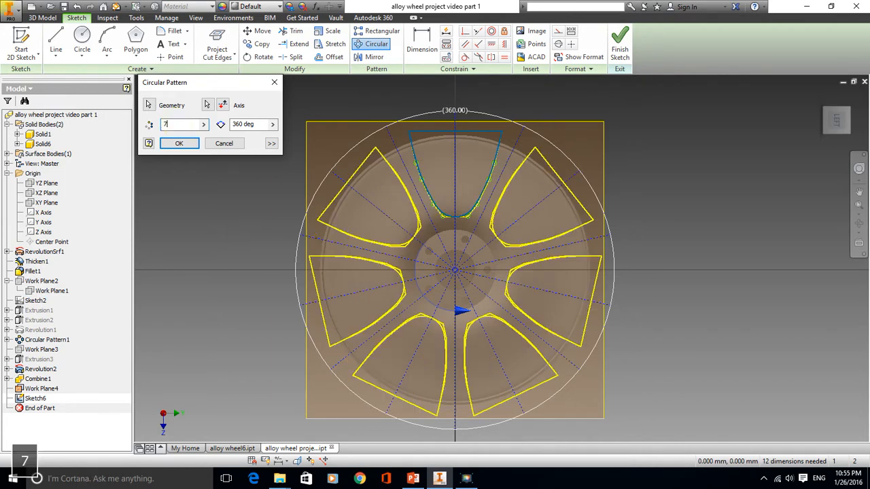
click(174, 145)
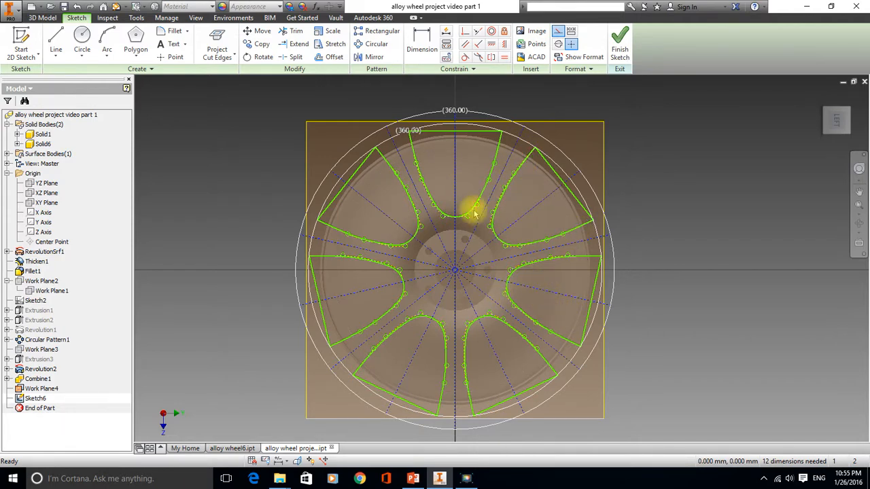
- Widen the openings near the rim by pulling the uppermost opening's right-hand spline control vertices outward, and finish the sketch
scroll(475, 197, up, 3)
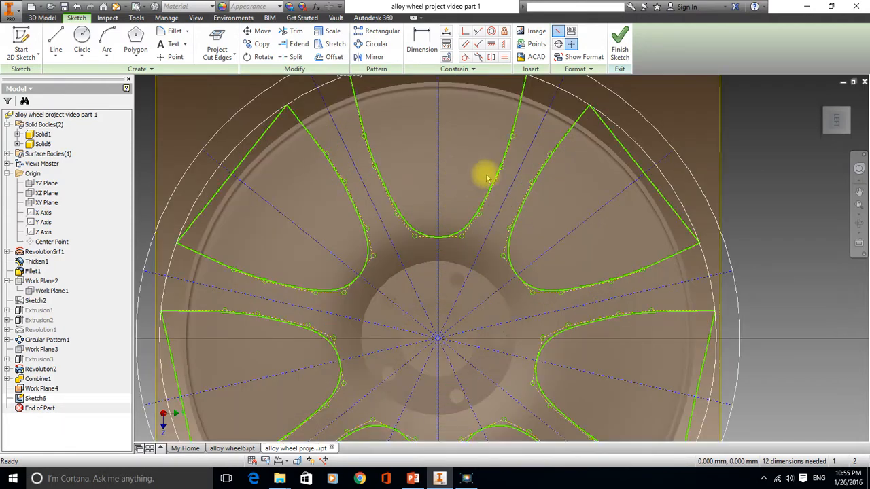
scroll(499, 156, up, 3)
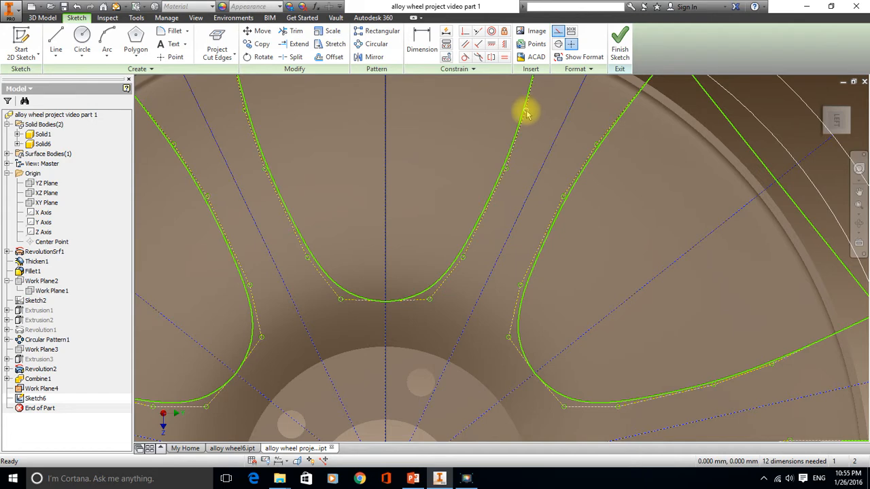
drag(527, 114, 532, 117)
scroll(532, 117, down, 6)
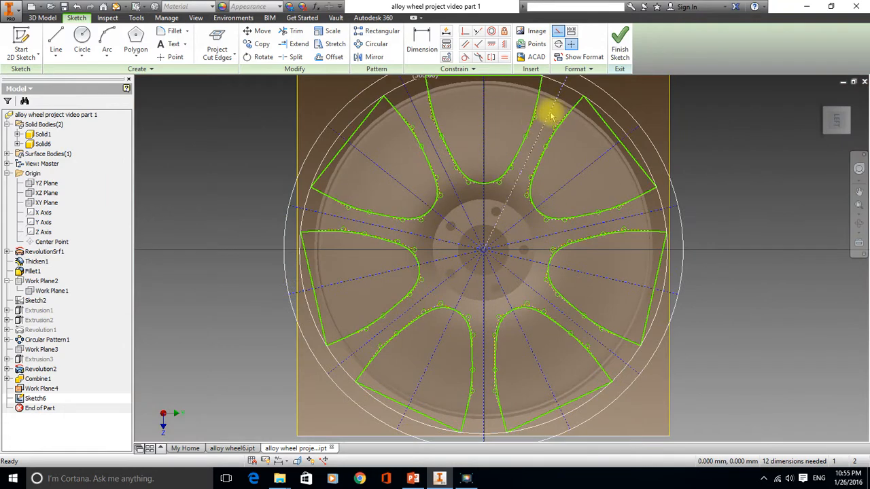
middle_drag(492, 131, 466, 177)
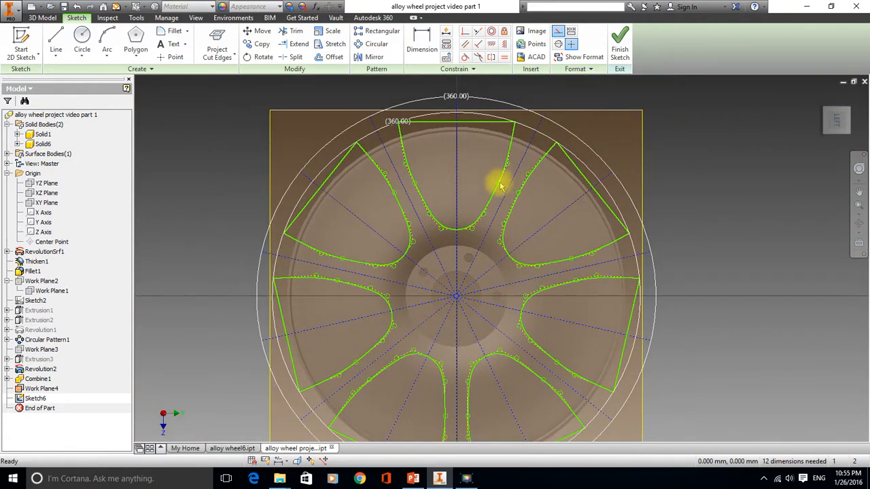
drag(502, 190, 515, 150)
drag(515, 148, 516, 147)
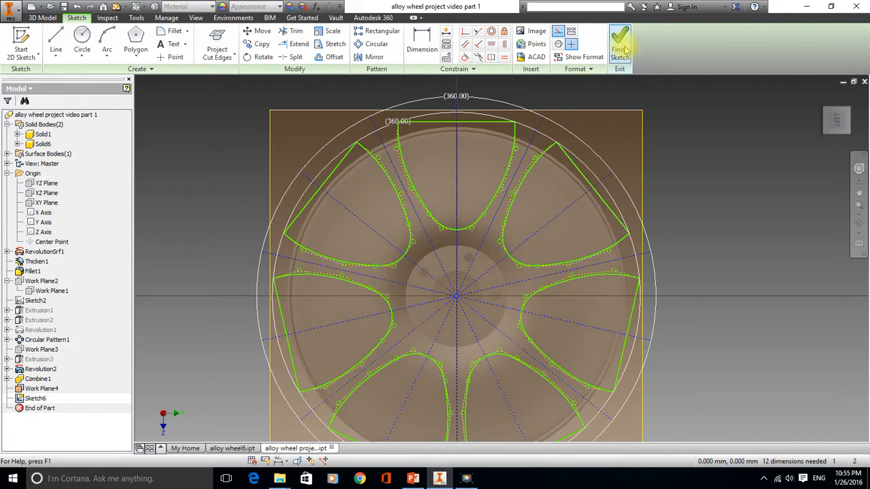
click(620, 46)
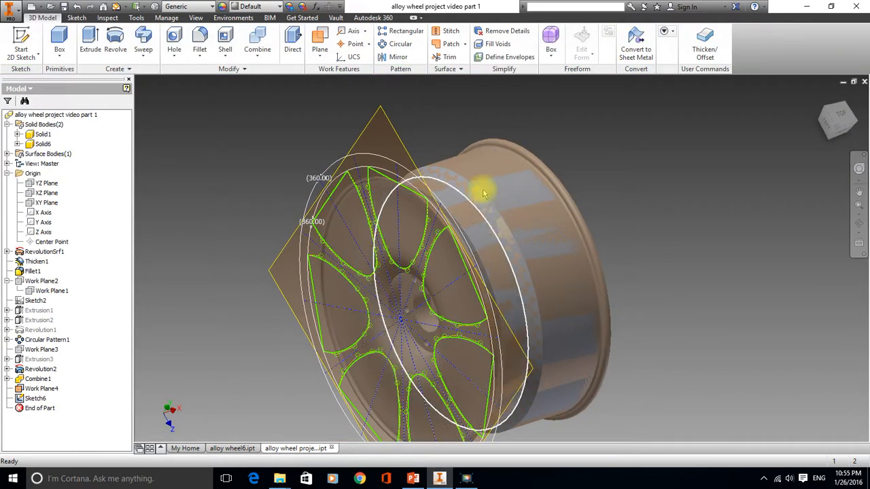
middle_drag(581, 155, 627, 143)
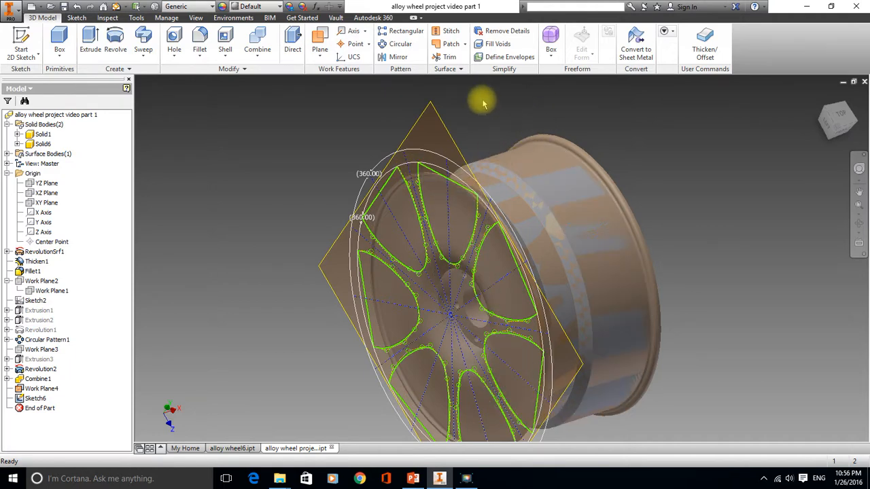
click(91, 39)
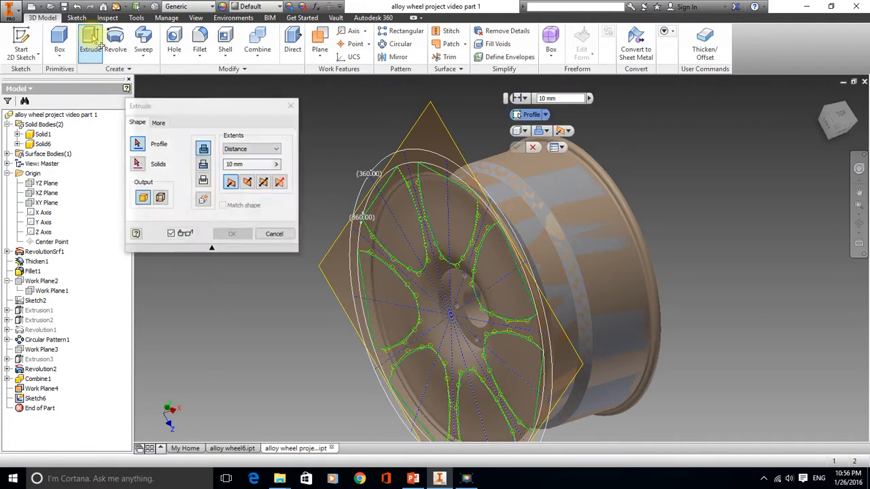
click(441, 202)
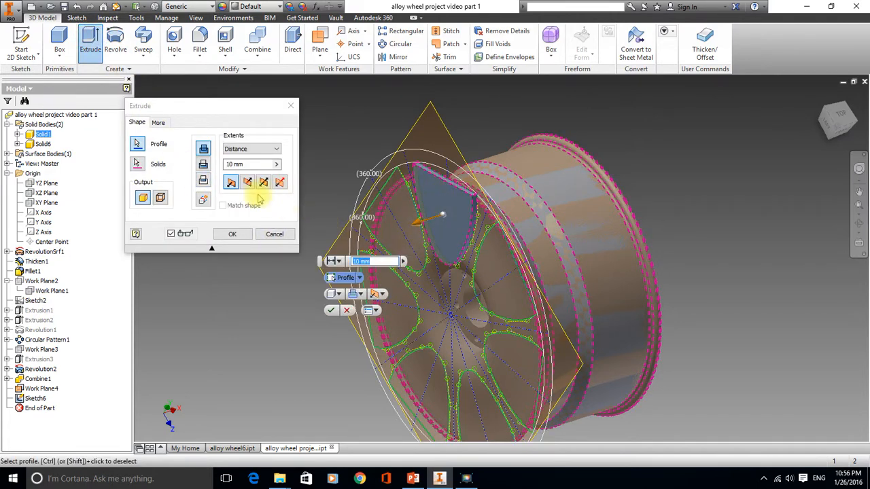
click(203, 165)
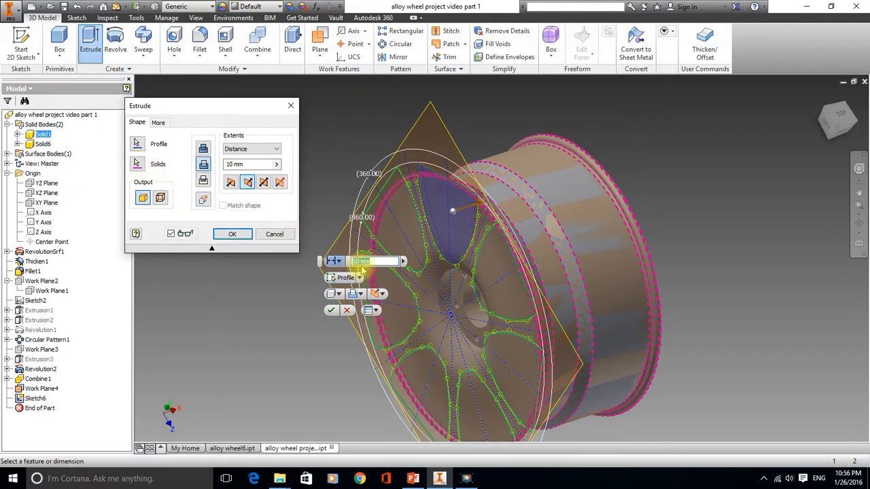
click(138, 164)
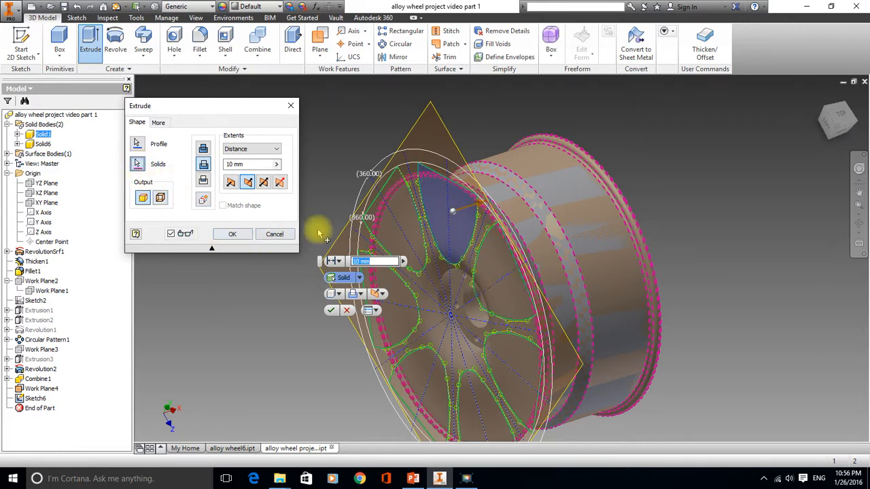
ctrl+click(419, 226)
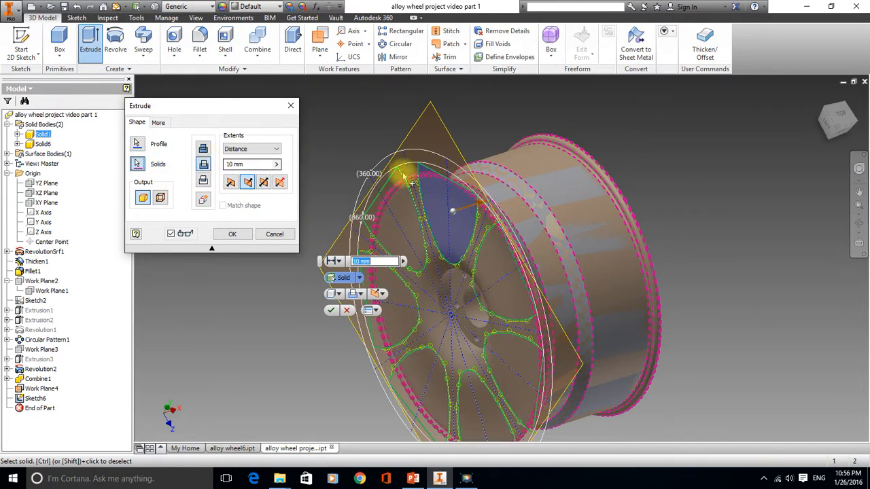
drag(480, 203, 563, 178)
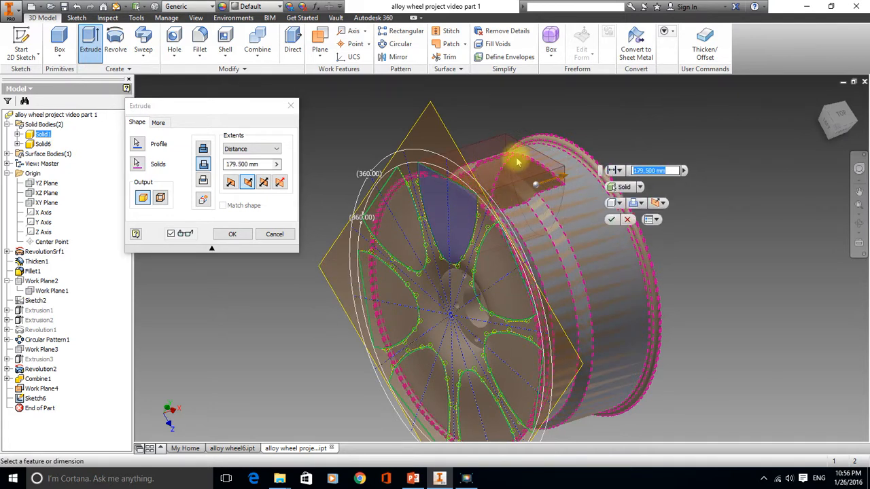
click(138, 163)
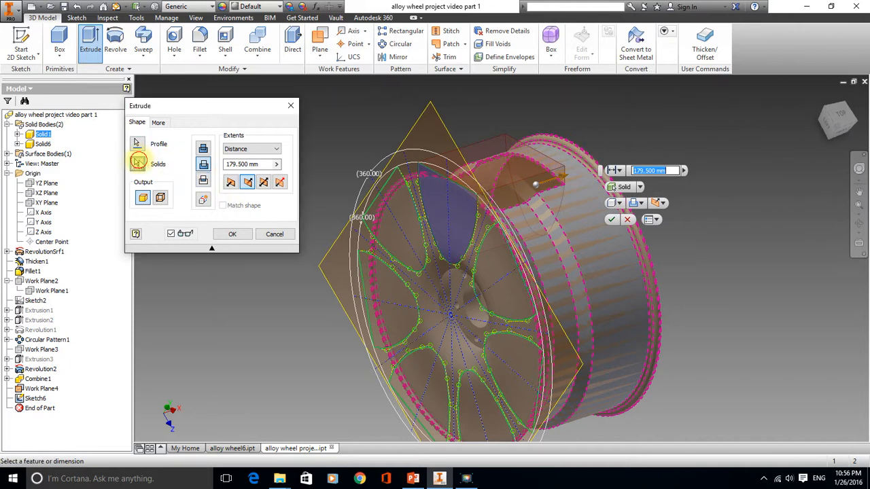
click(492, 248)
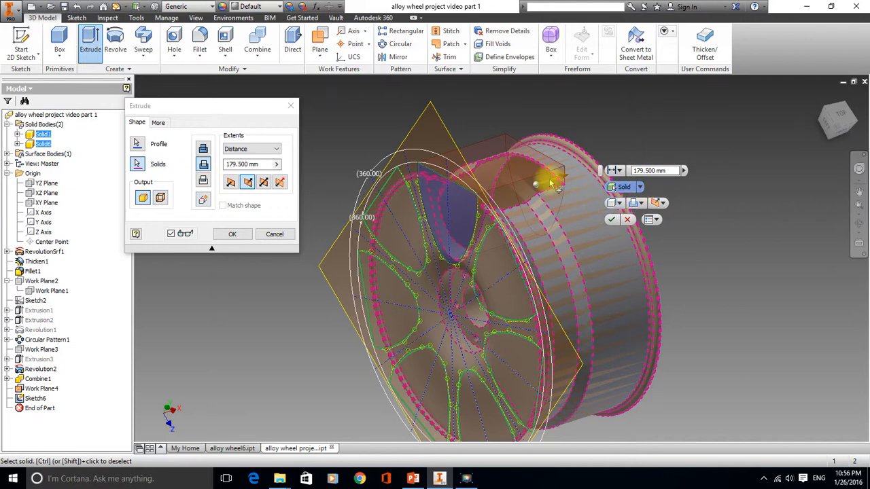
drag(571, 185, 342, 254)
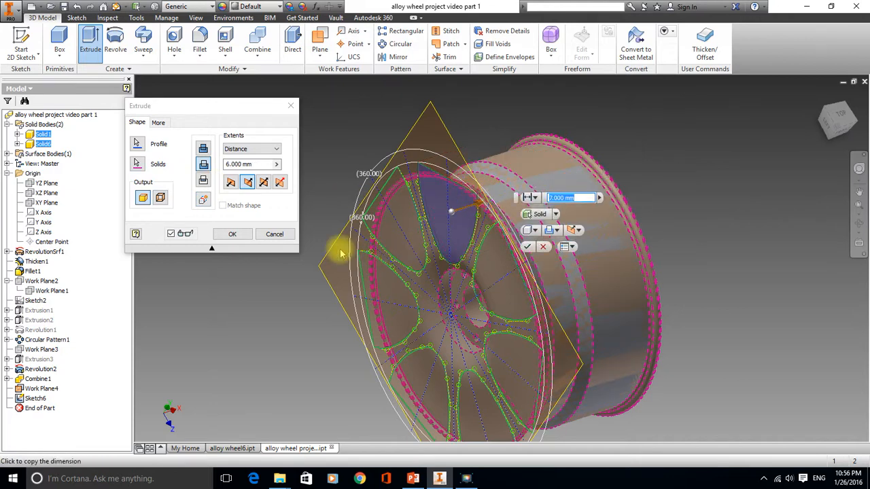
click(275, 235)
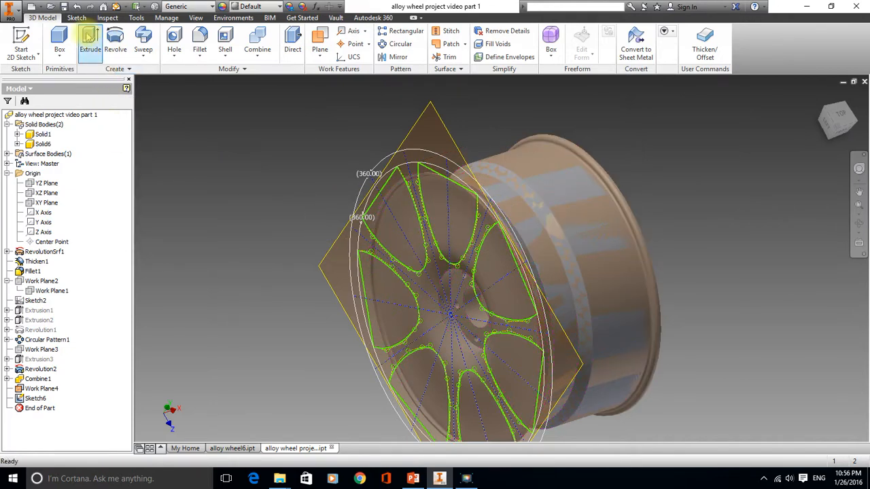
click(88, 41)
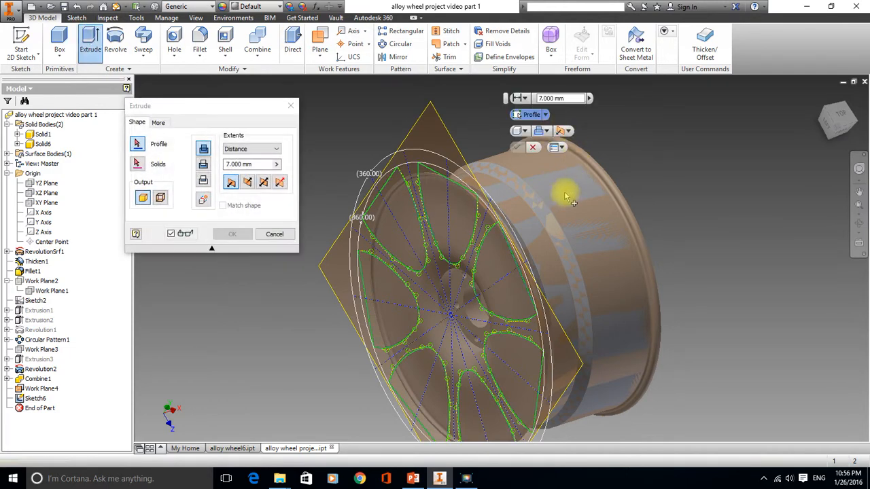
click(466, 223)
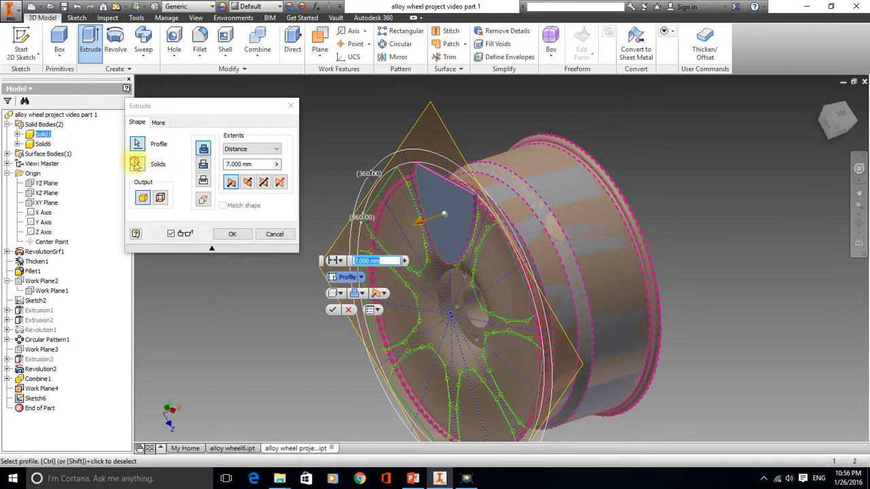
click(203, 164)
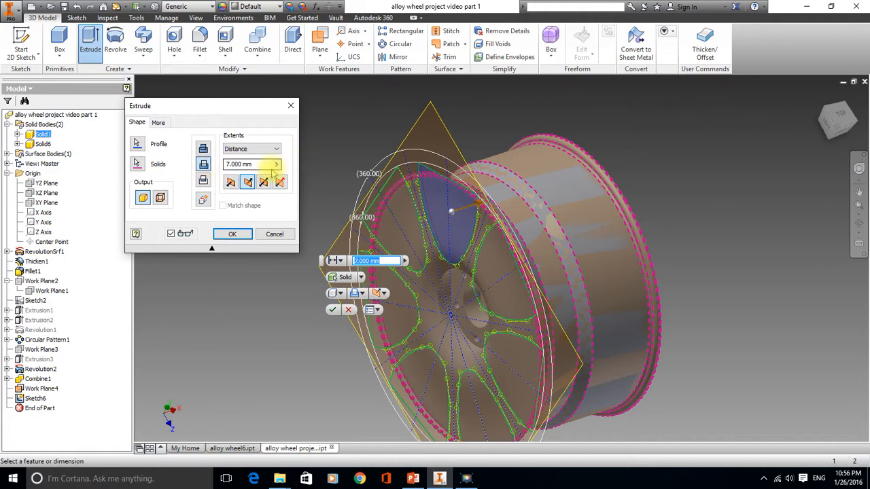
click(138, 164)
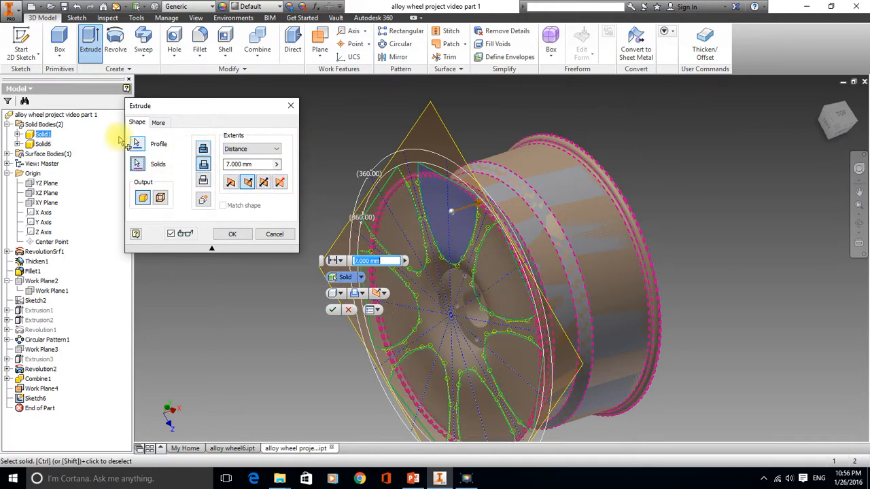
click(17, 144)
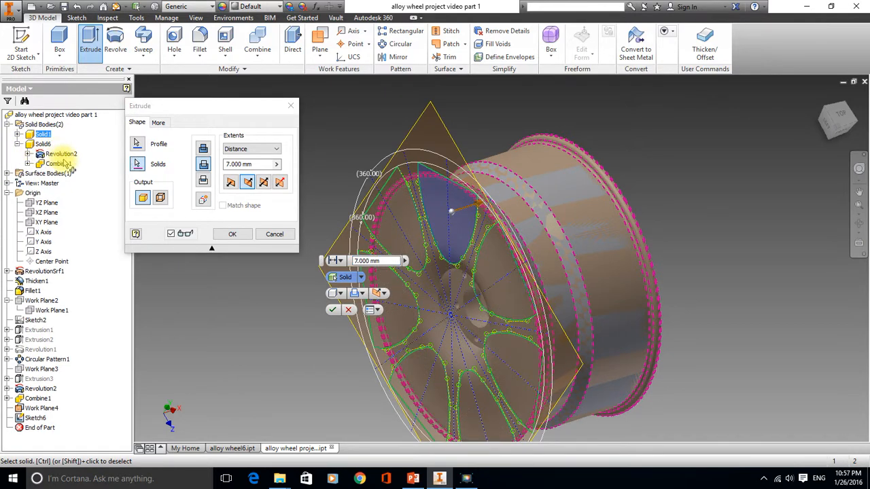
click(28, 164)
click(28, 154)
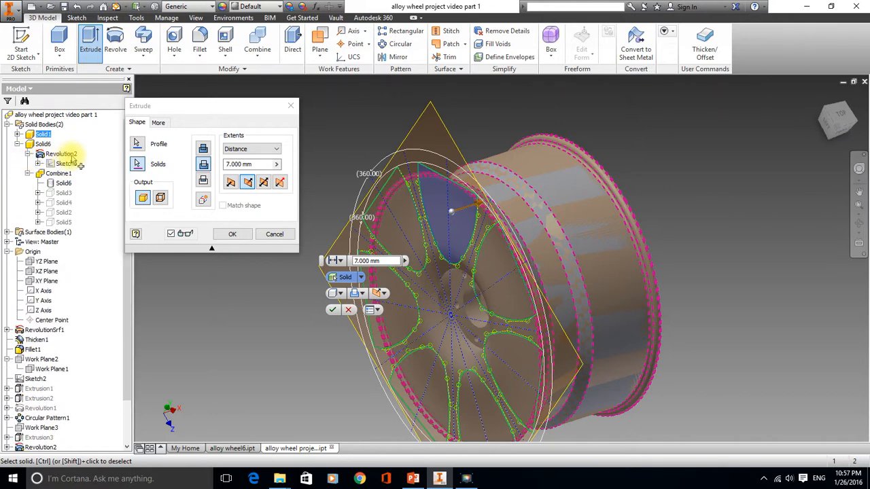
click(53, 144)
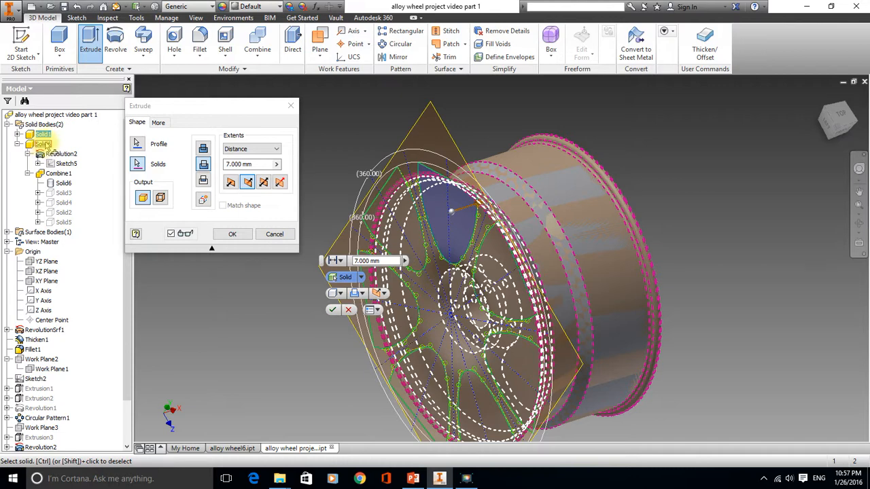
click(47, 145)
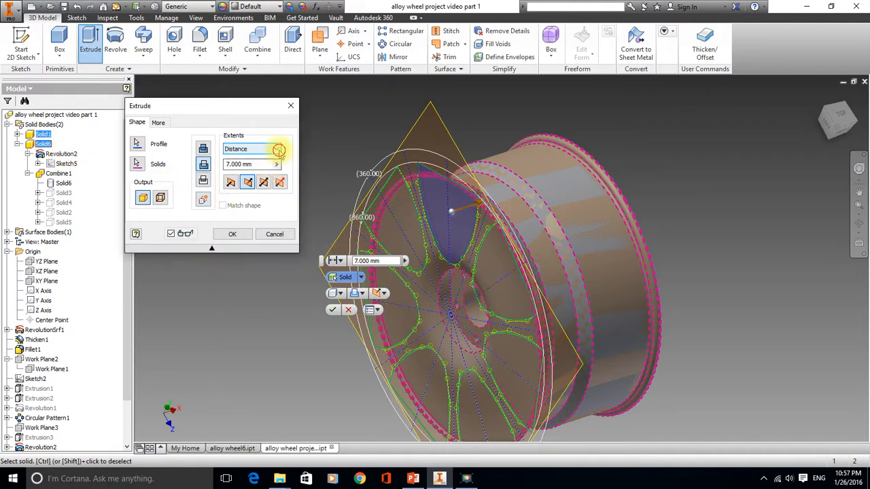
click(277, 150)
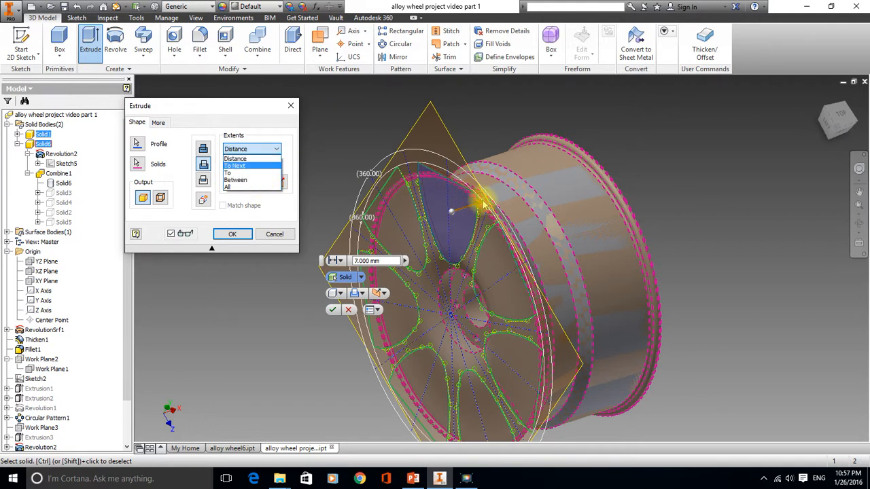
click(251, 160)
drag(488, 215, 563, 180)
drag(506, 198, 477, 209)
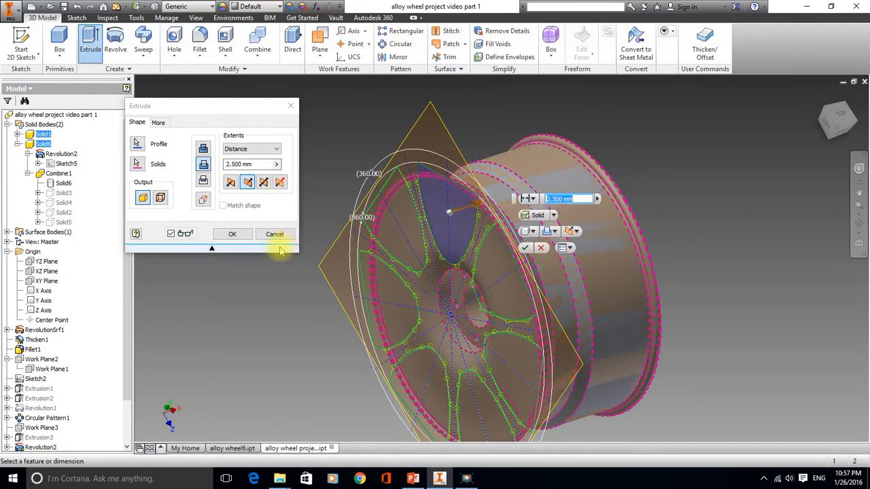
click(138, 164)
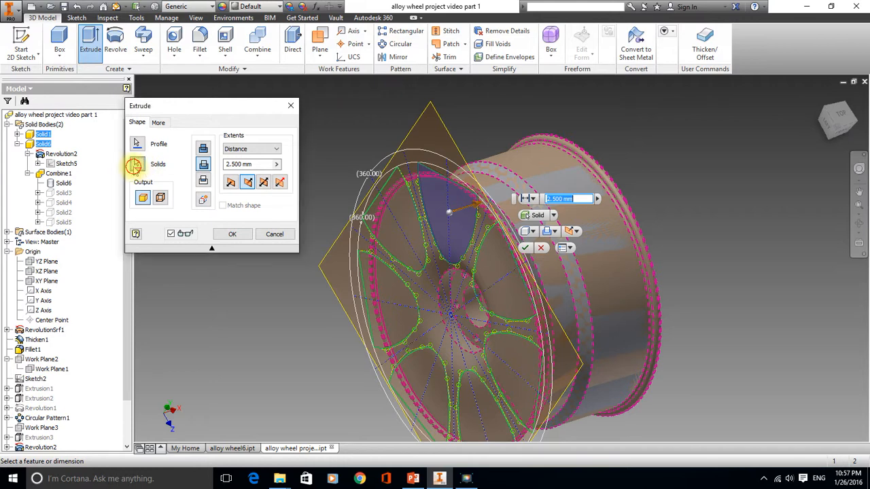
click(542, 247)
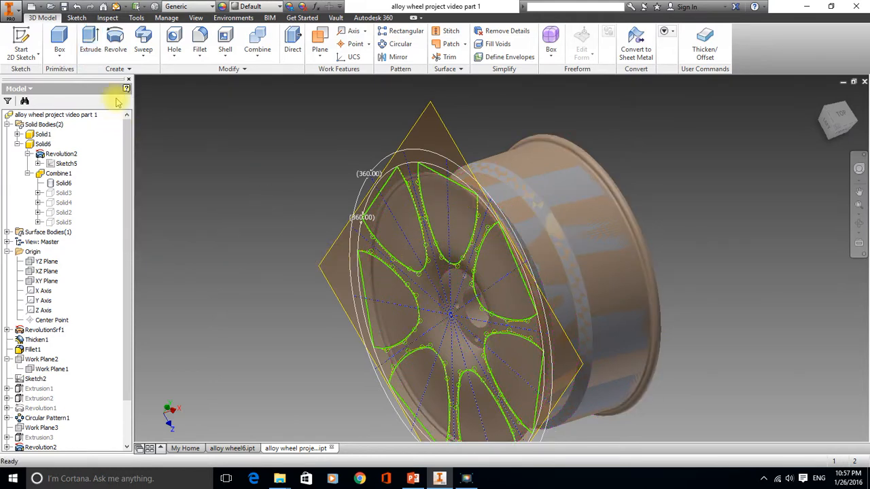
- Extrude the uppermost spline opening 152 mm into the wheel as a cut, with only the wheel-face body Solid6 as the target
click(91, 42)
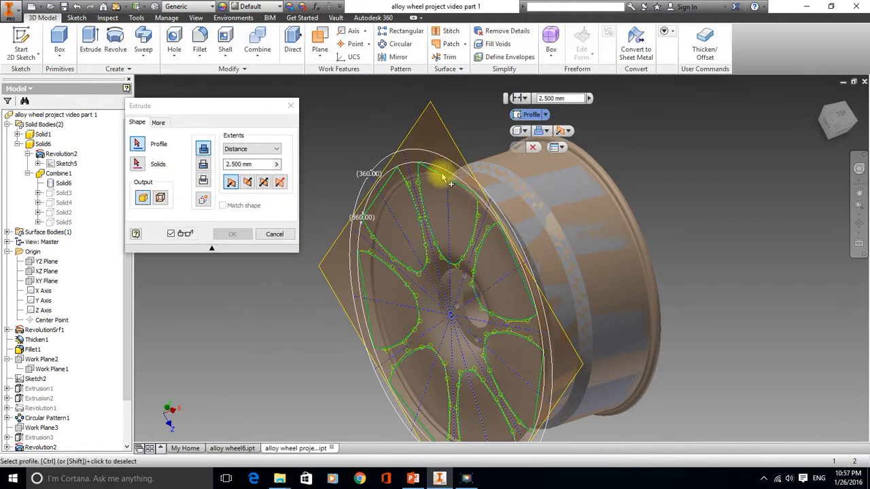
click(464, 206)
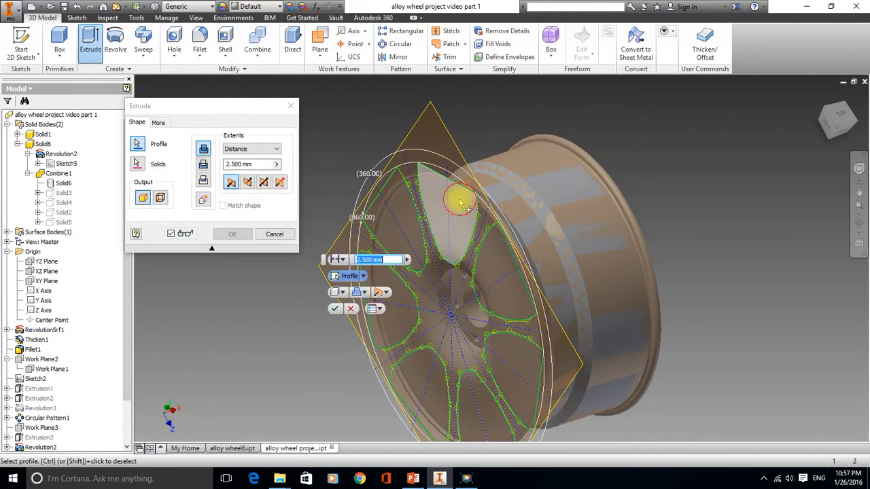
click(138, 164)
click(479, 279)
click(480, 277)
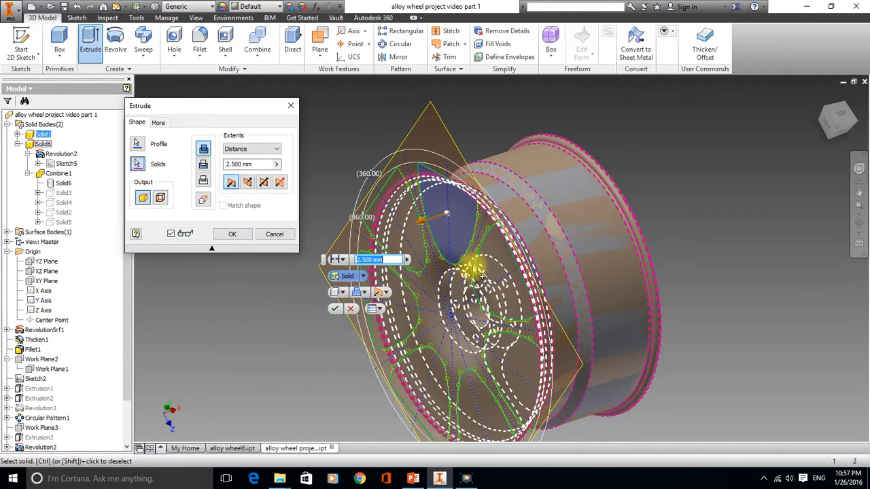
click(478, 291)
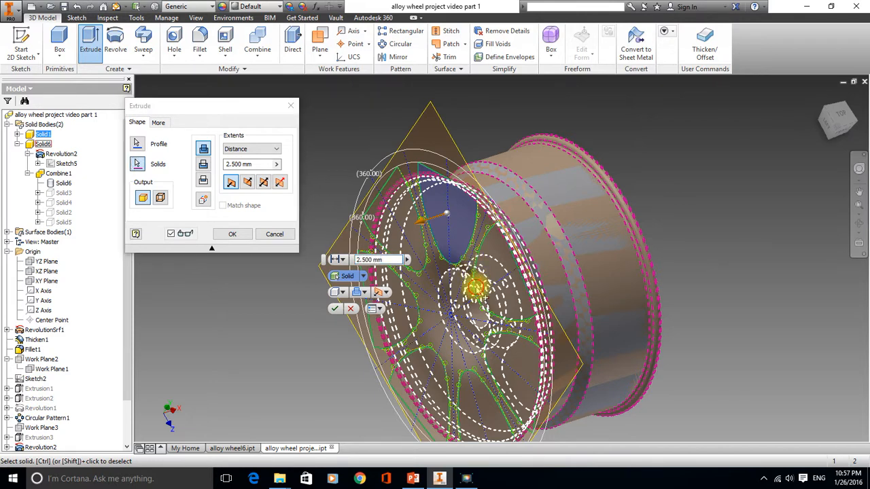
drag(422, 224, 496, 202)
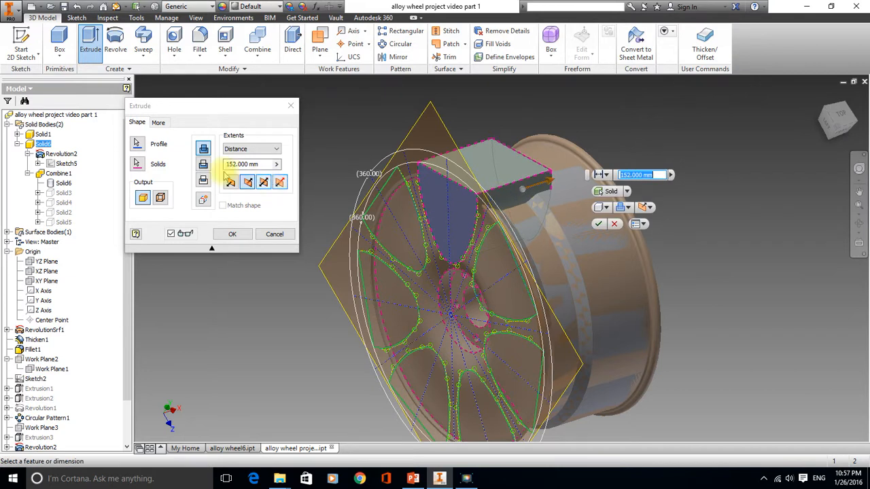
click(204, 165)
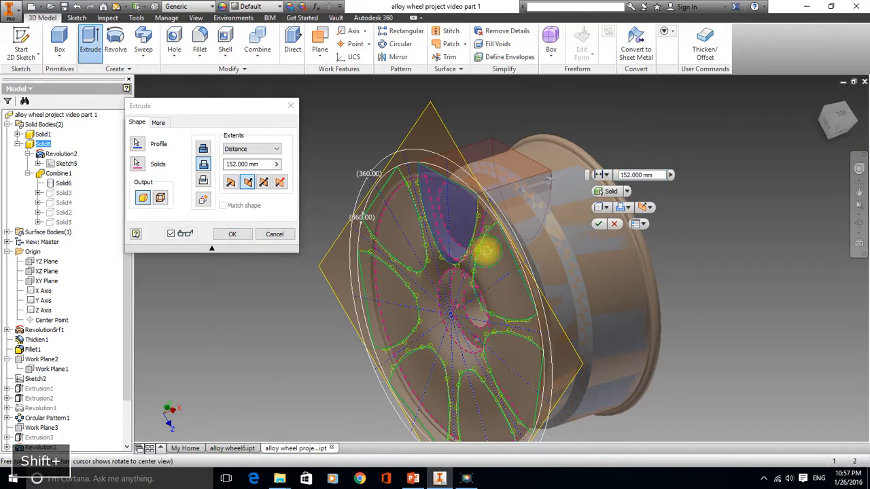
shift+middle_drag(488, 254, 505, 239)
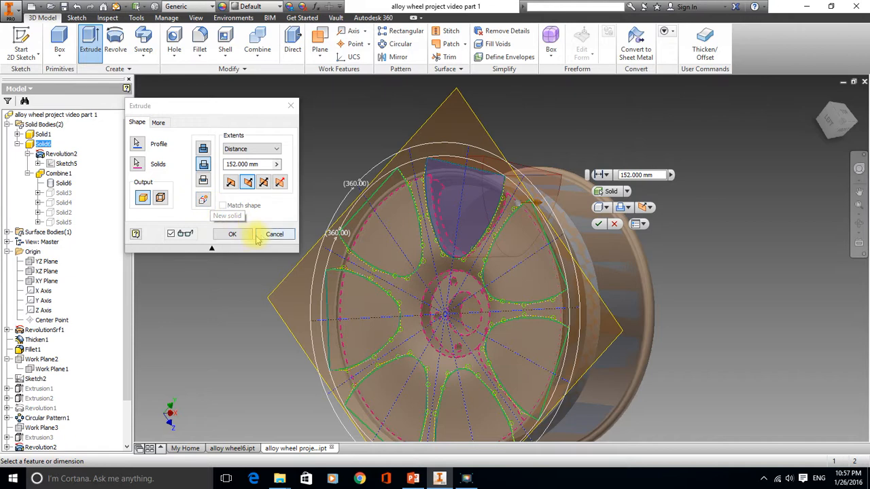
click(233, 234)
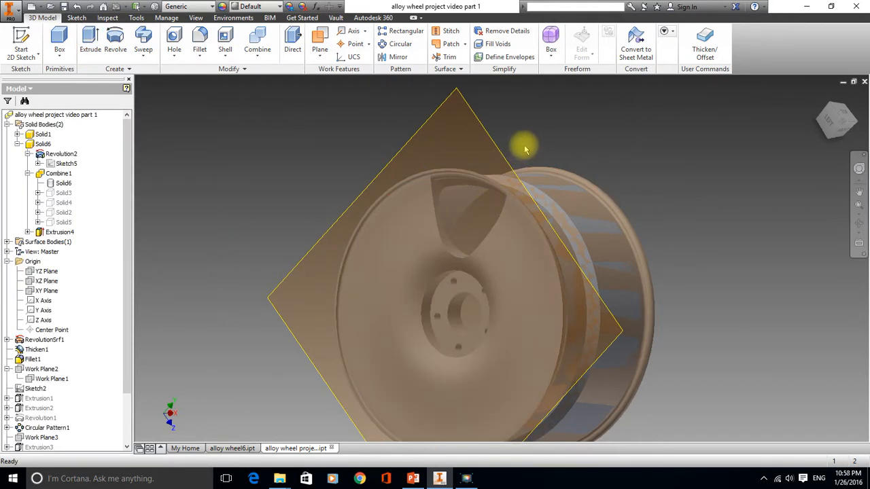
- Hide Work Plane4 in front of the wheel face
middle_drag(524, 149, 535, 160)
drag(127, 272, 126, 325)
click(49, 419)
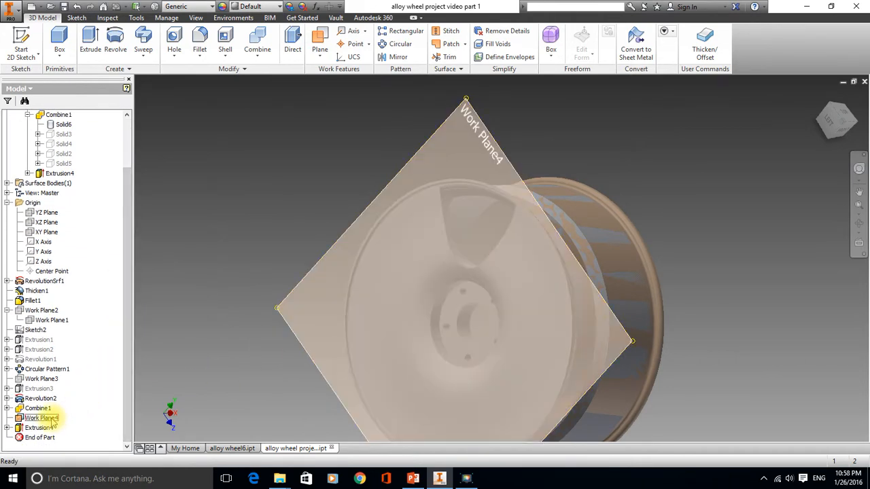
right_click(49, 419)
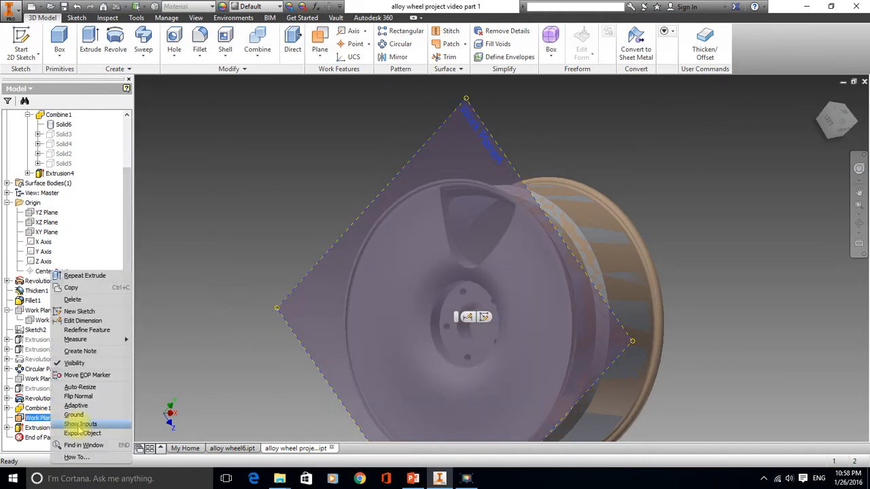
click(72, 364)
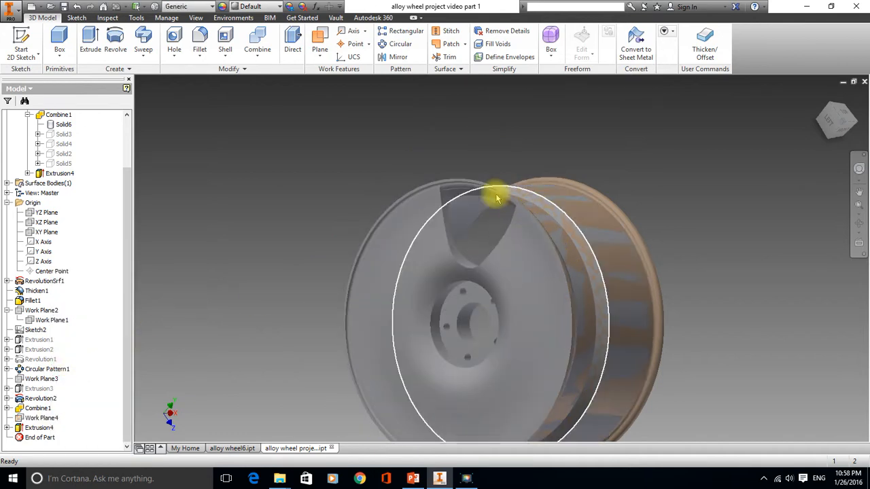
- Circular-pattern the spoke opening cut around the X axis with 7 occurrences over 360 degrees
middle_drag(492, 136, 512, 171)
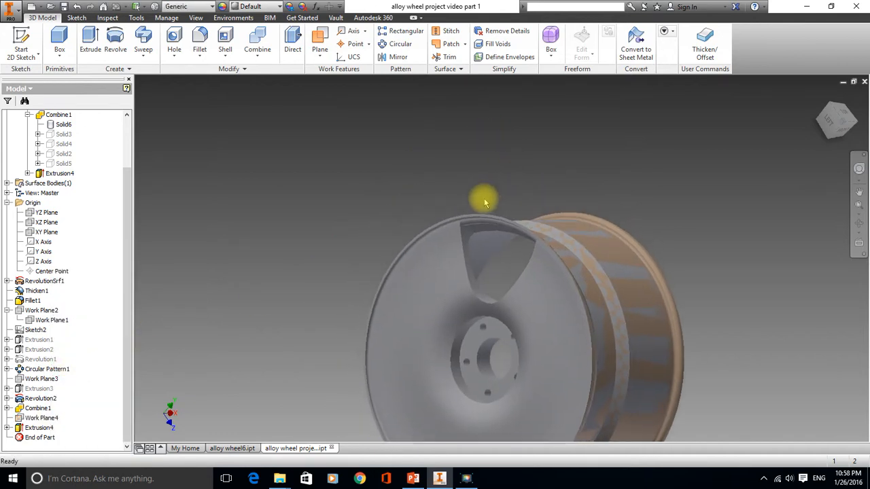
shift+middle_drag(486, 201, 523, 194)
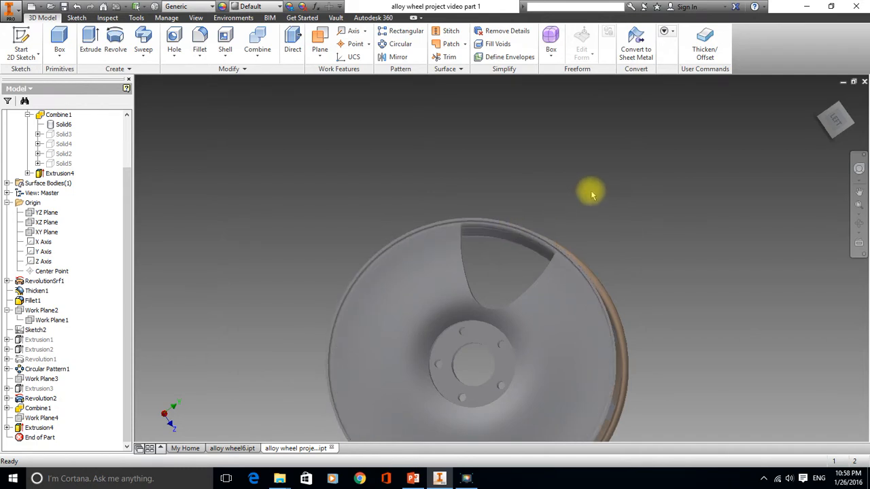
drag(590, 191, 591, 153)
shift+middle_drag(600, 142, 562, 147)
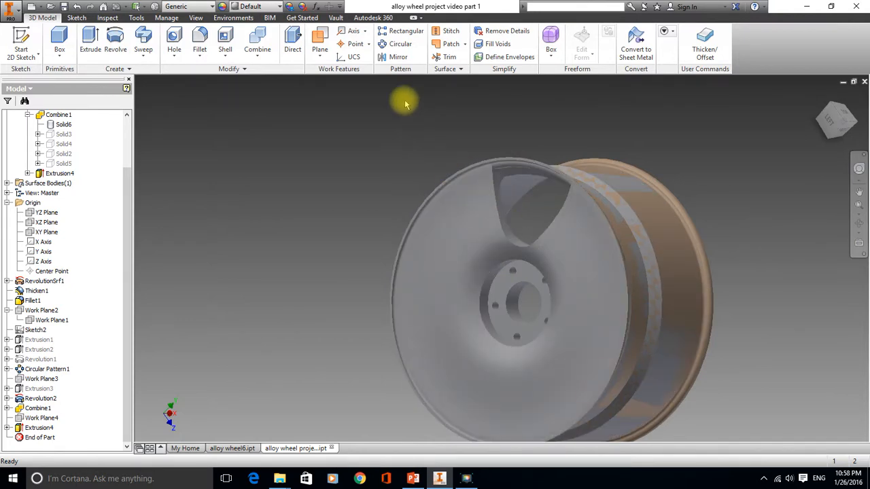
click(400, 45)
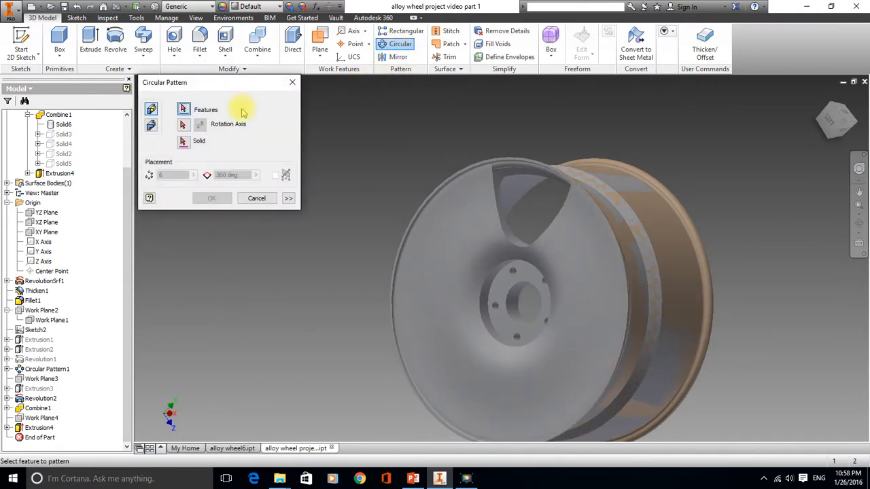
click(500, 178)
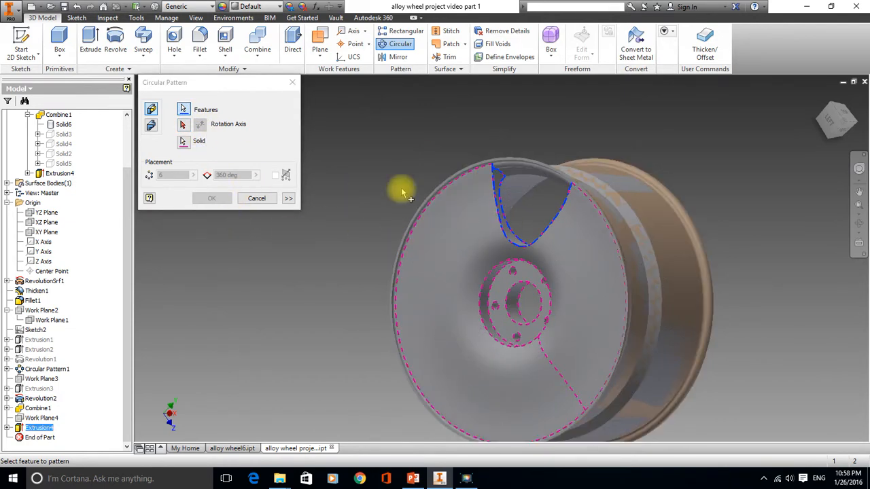
click(182, 127)
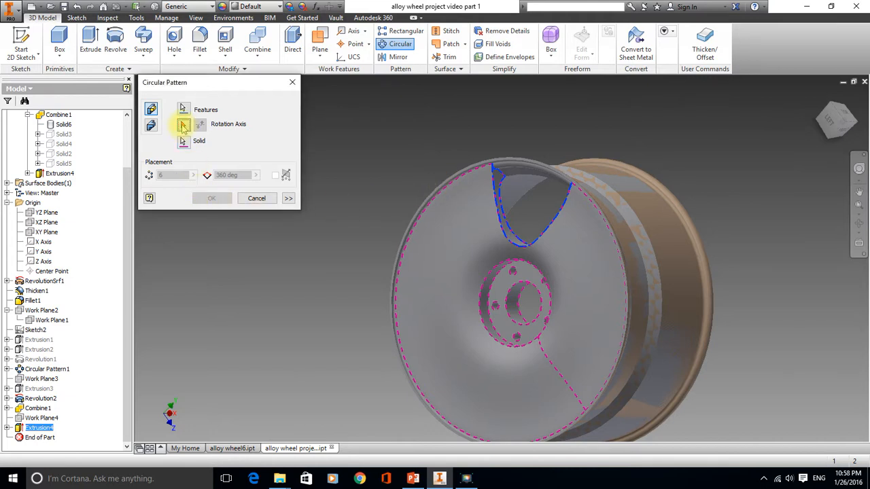
click(45, 245)
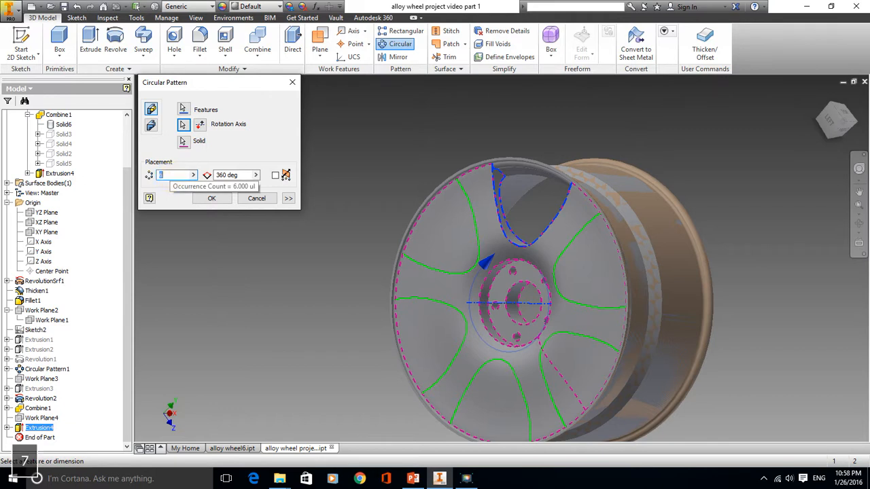
text(7)
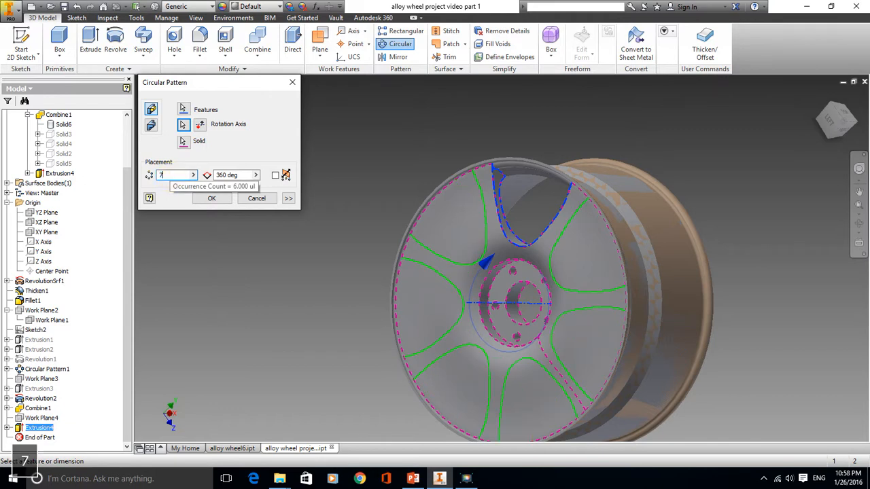
click(212, 198)
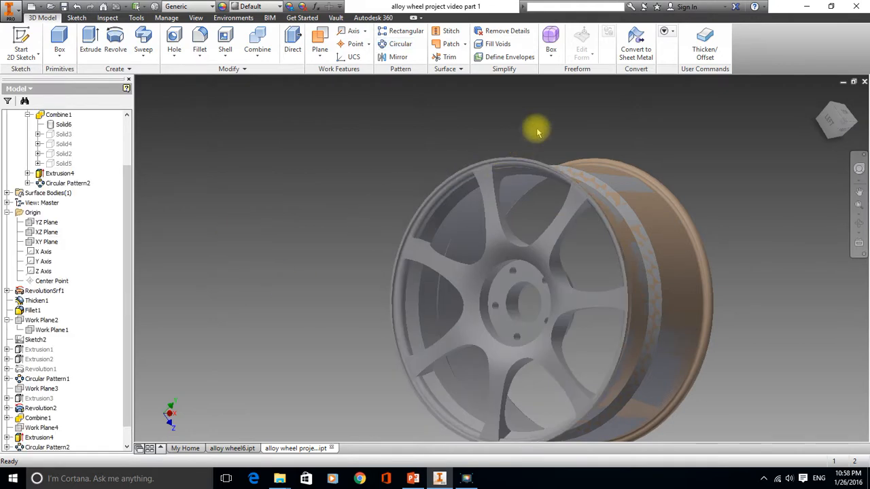
shift+middle_drag(550, 108, 702, 176)
drag(710, 174, 714, 197)
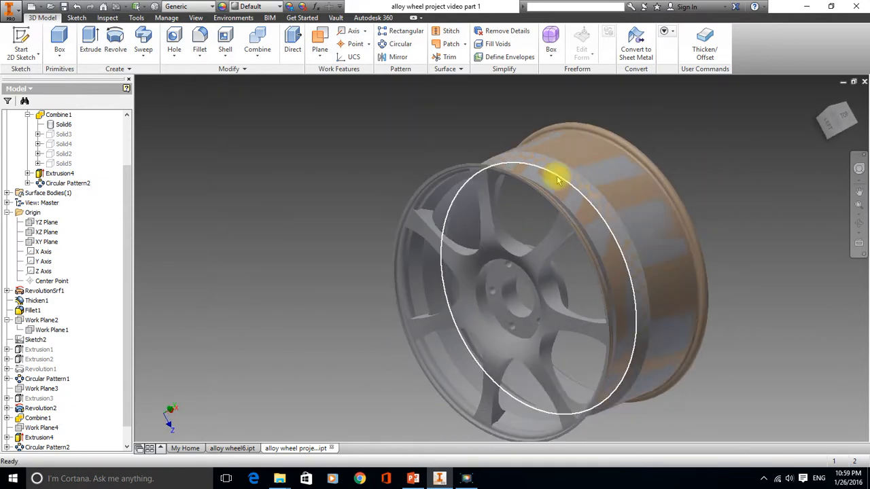
click(7, 291)
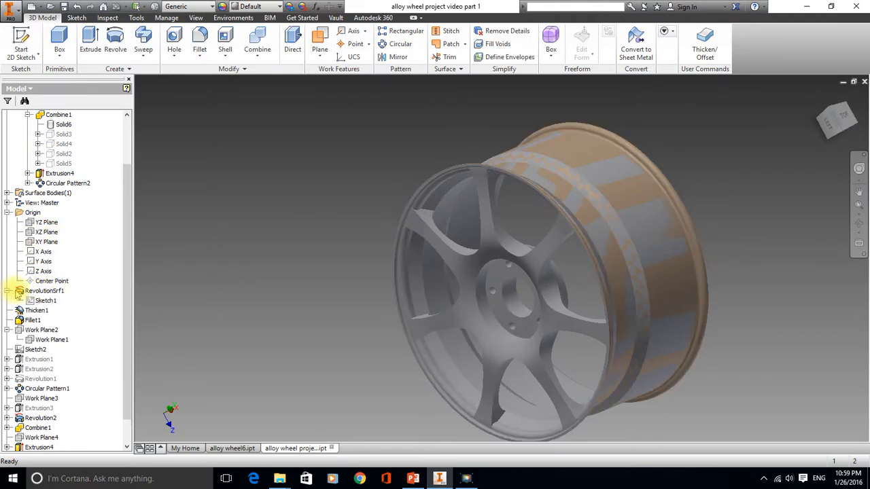
click(46, 301)
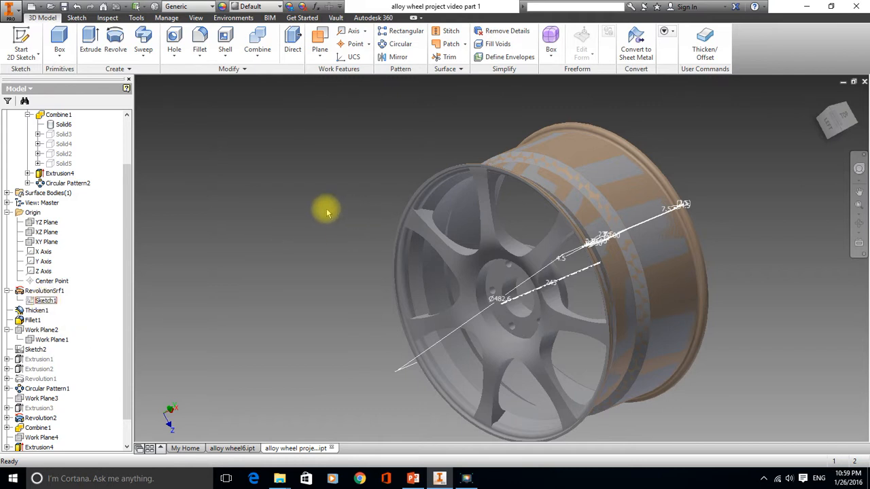
right_click(47, 300)
click(260, 287)
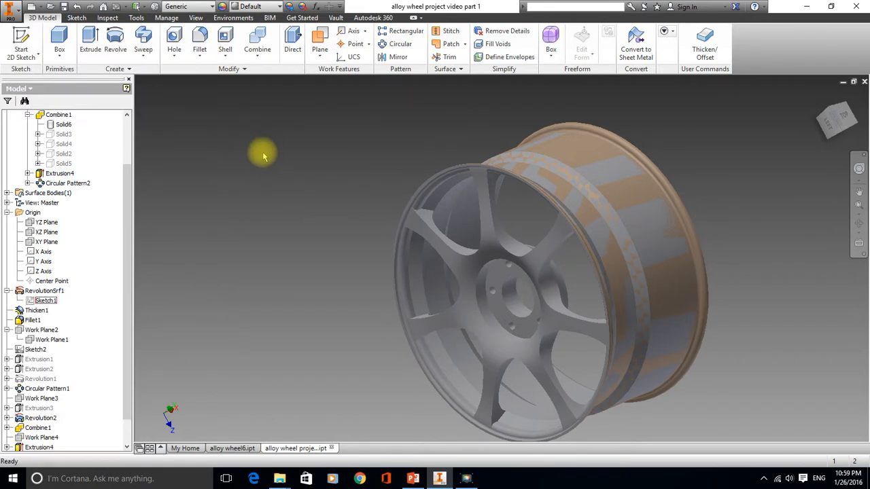
- Fillet the 14 front edges of the seven spoke openings with a constant radius of 3 mm
click(201, 42)
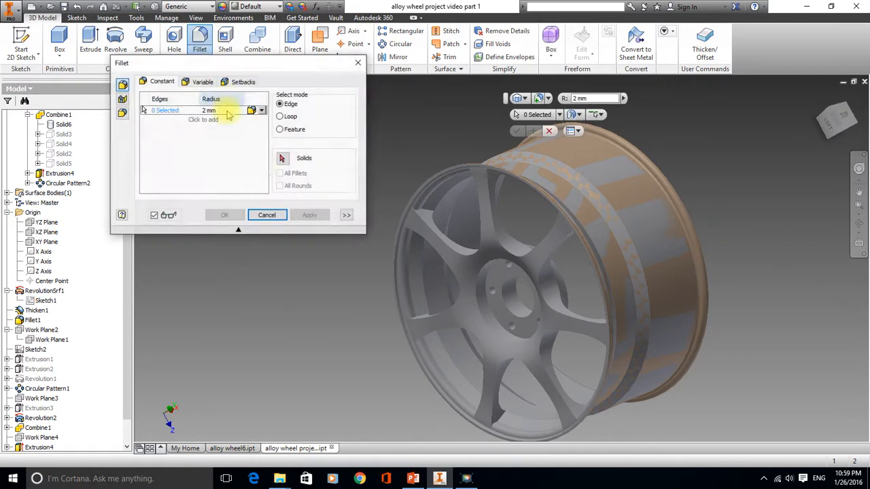
click(593, 99)
key(BackSpace)
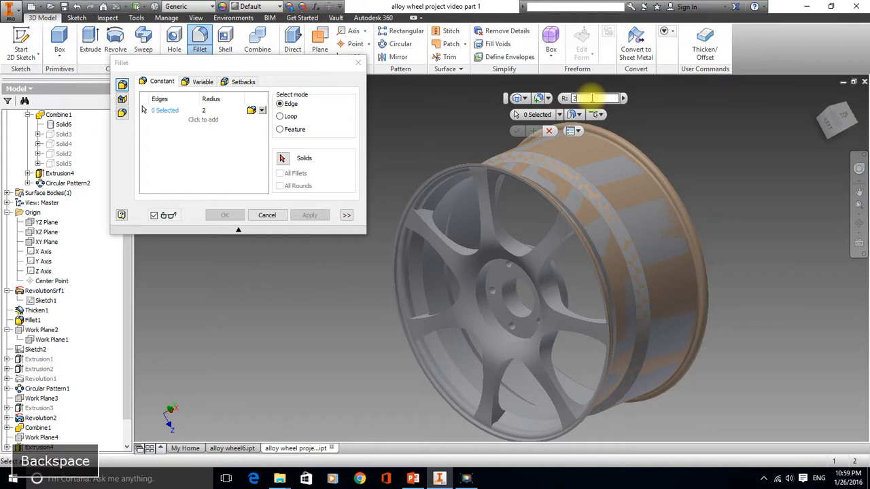
text(3)
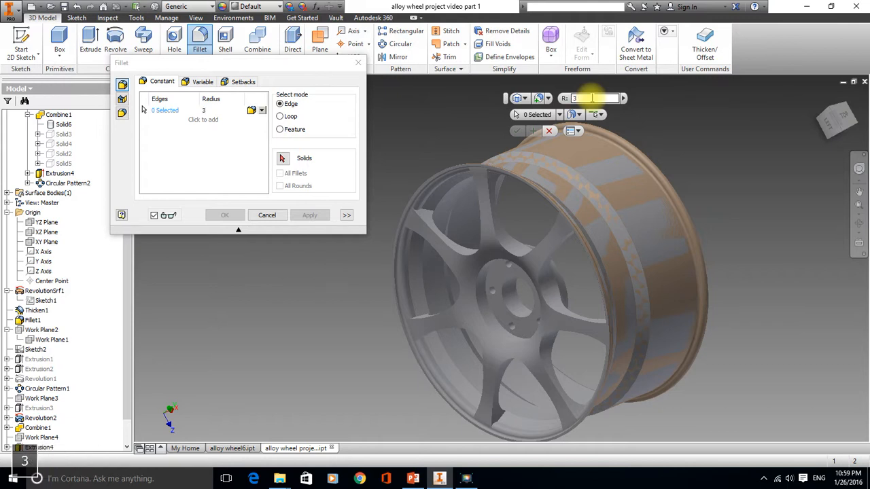
click(508, 249)
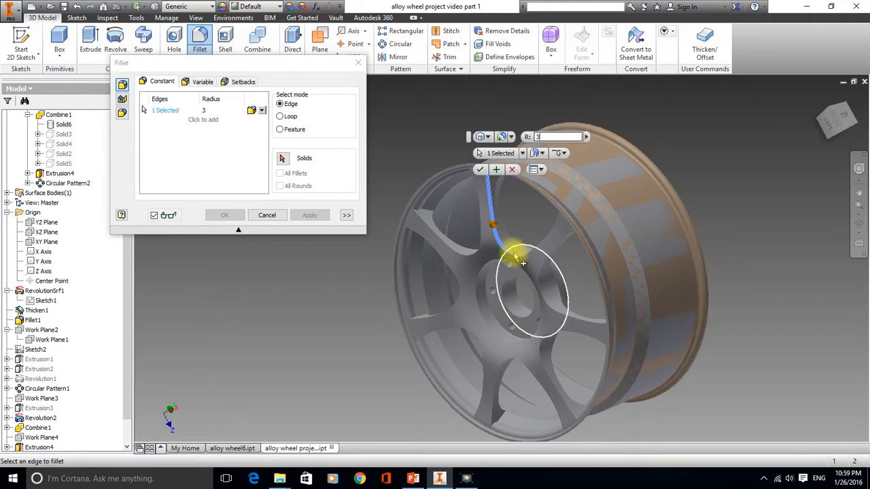
click(543, 258)
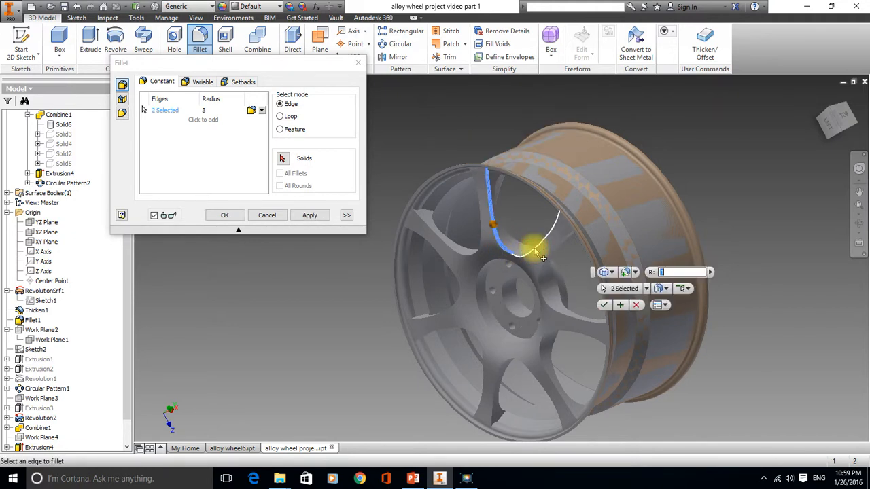
click(547, 261)
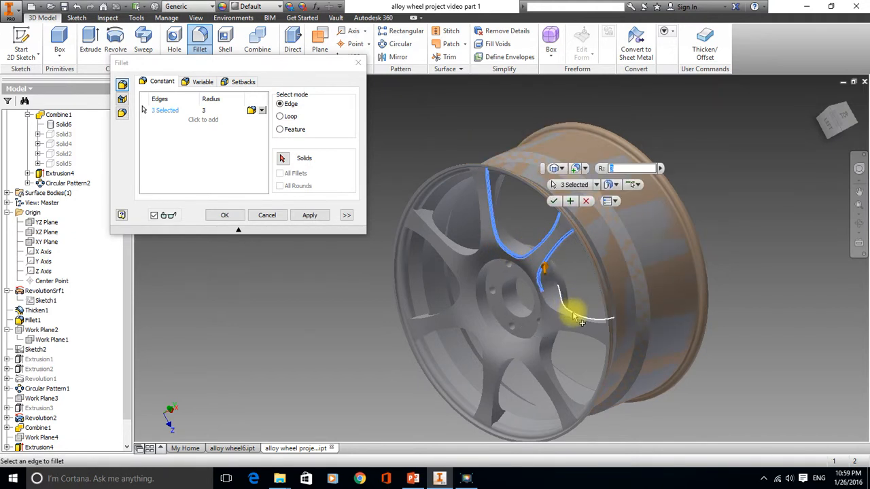
click(581, 325)
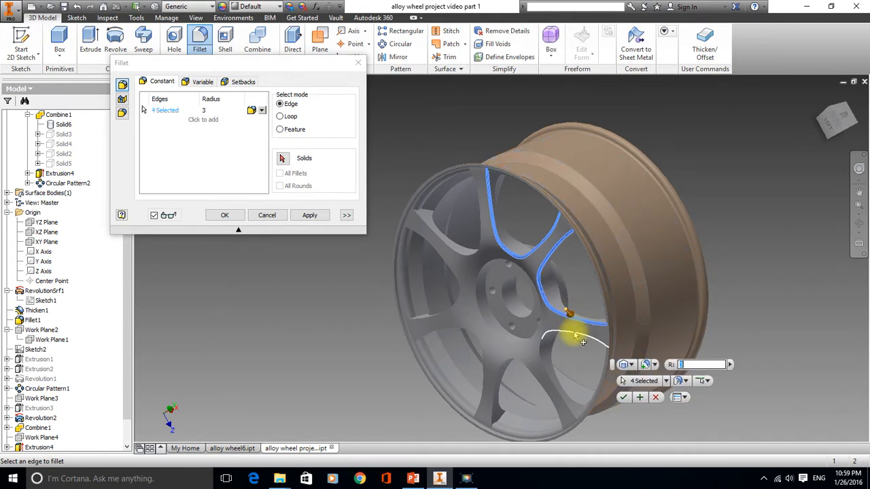
click(576, 332)
click(554, 379)
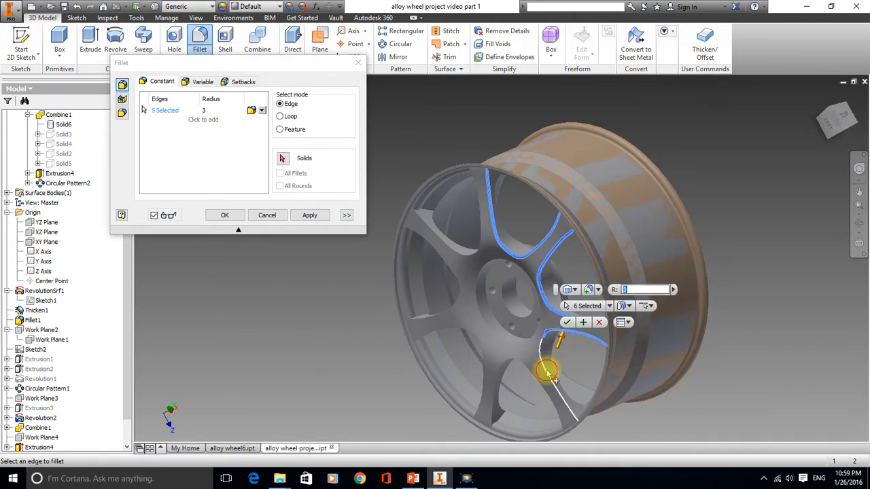
click(544, 389)
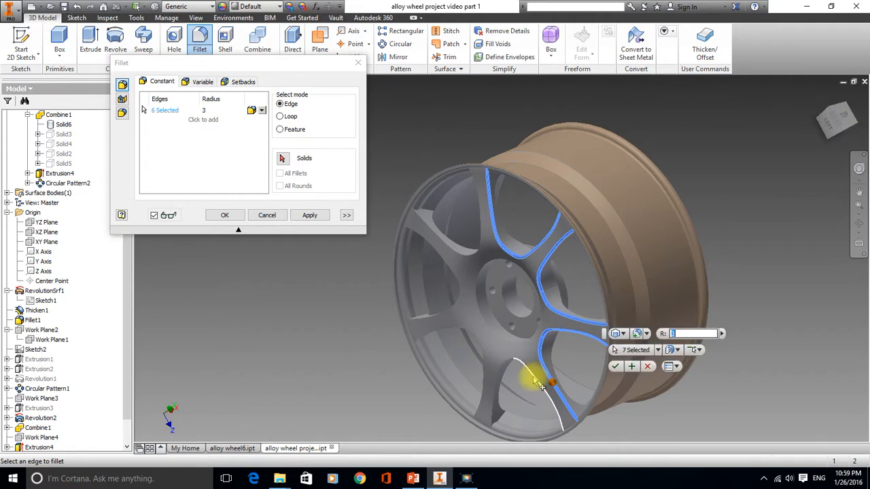
click(506, 383)
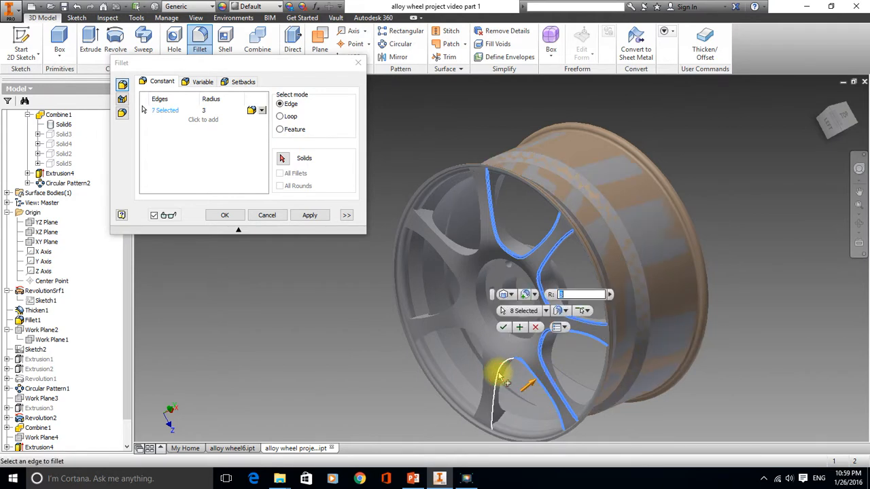
click(484, 377)
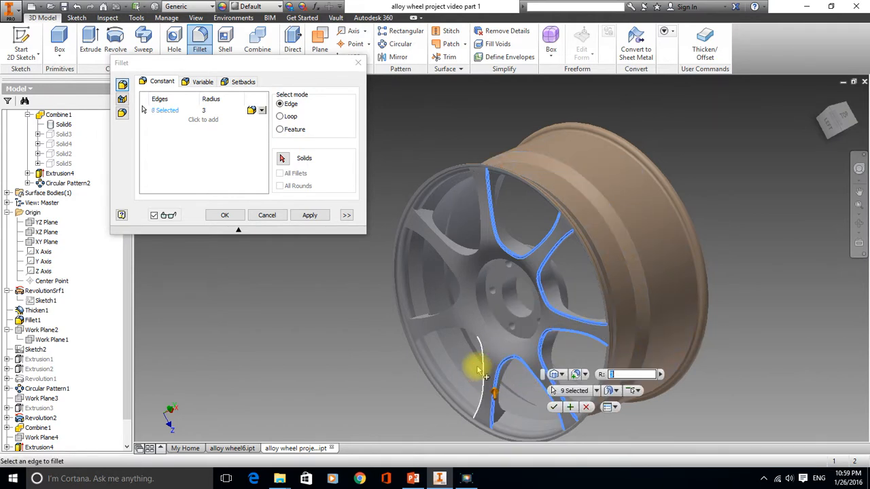
click(443, 329)
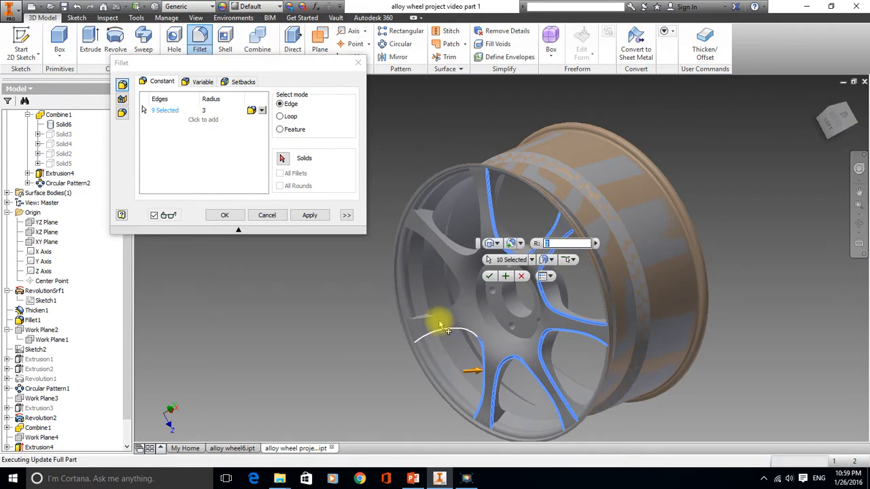
click(440, 314)
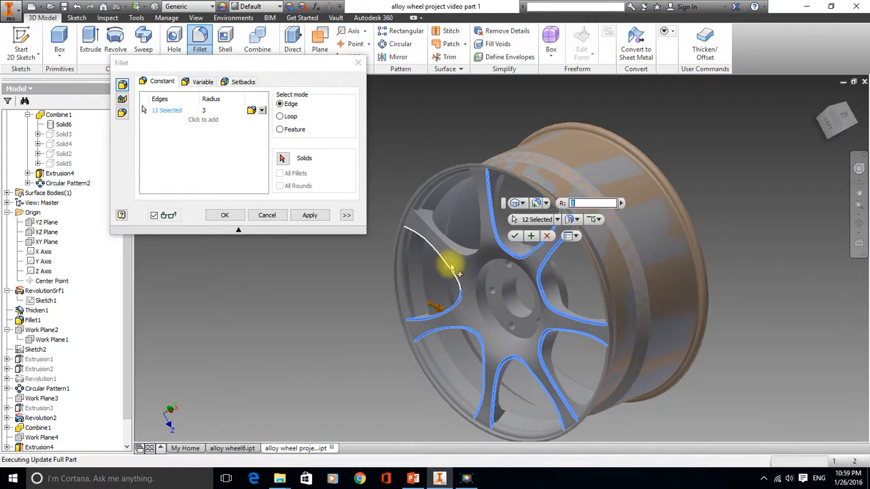
click(468, 250)
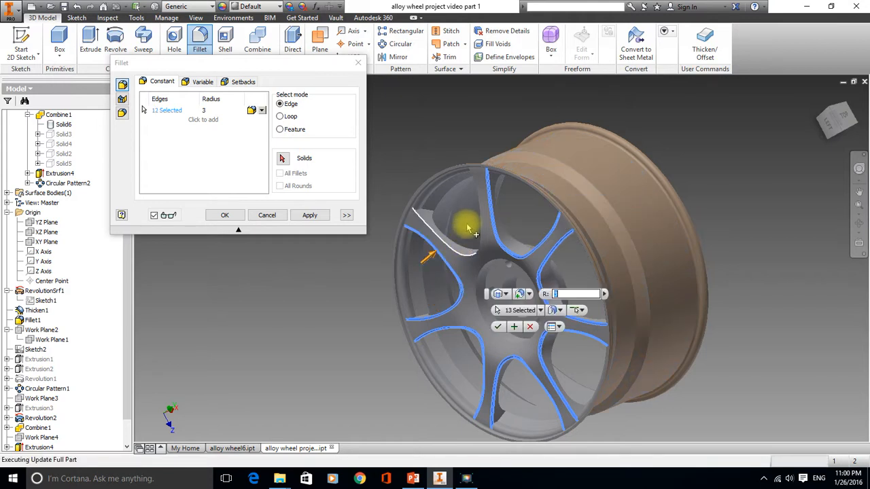
click(479, 221)
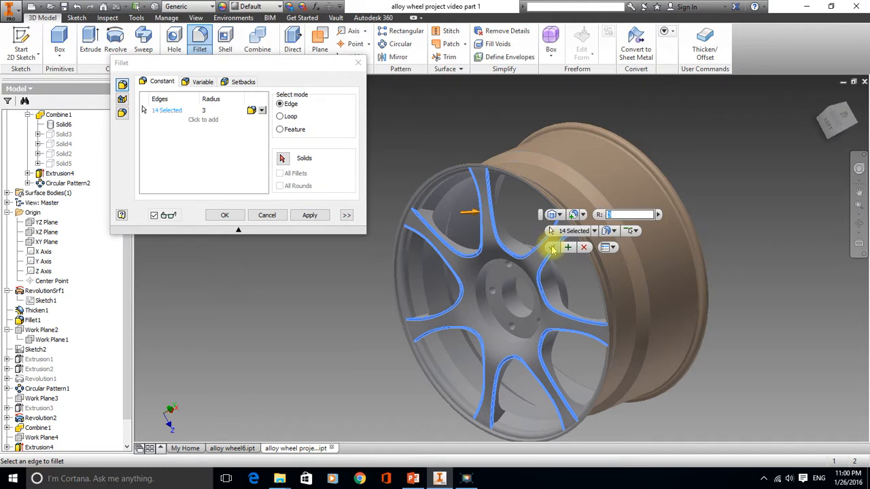
click(552, 249)
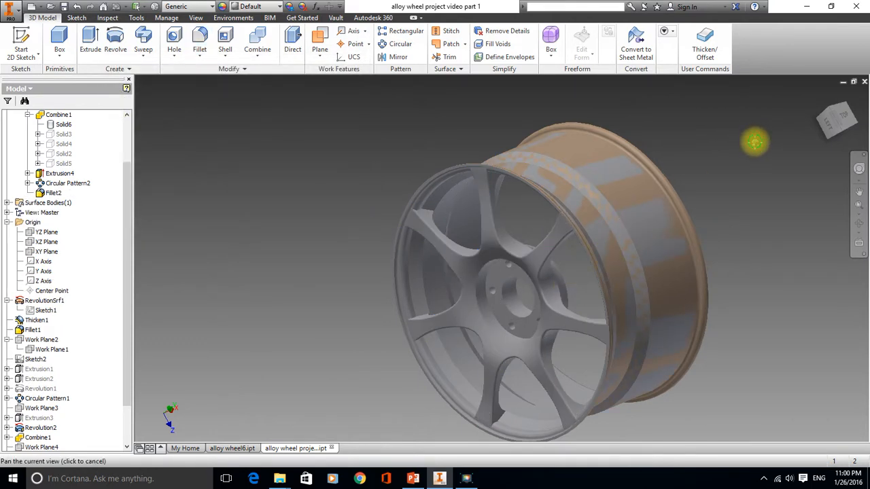
- Edit the spoke opening cut Extrusion4 and set its taper to -3 degrees
mouse_move(755, 142)
middle_down()
mouse_move(755, 152)
mouse_move(742, 133)
middle_up()
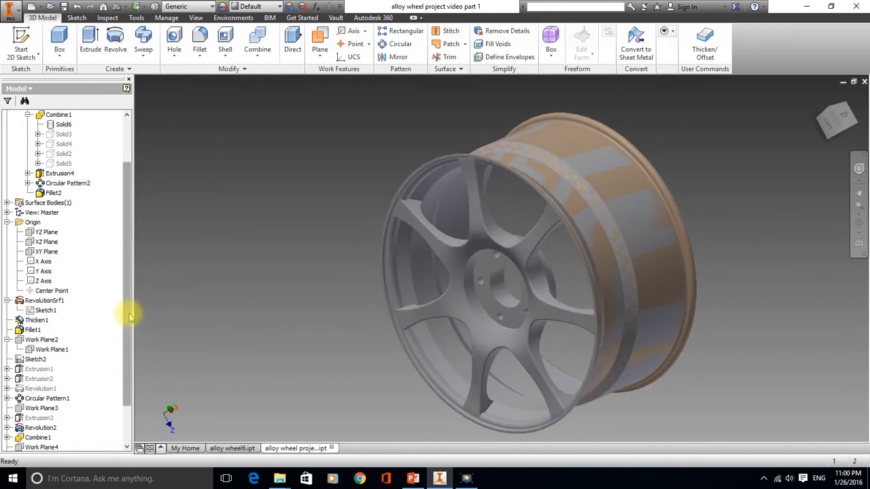
drag(129, 316, 142, 362)
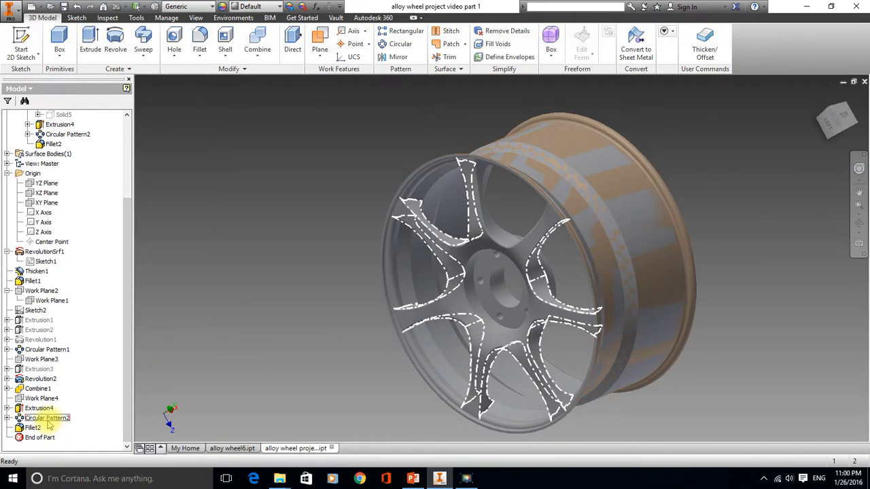
click(8, 409)
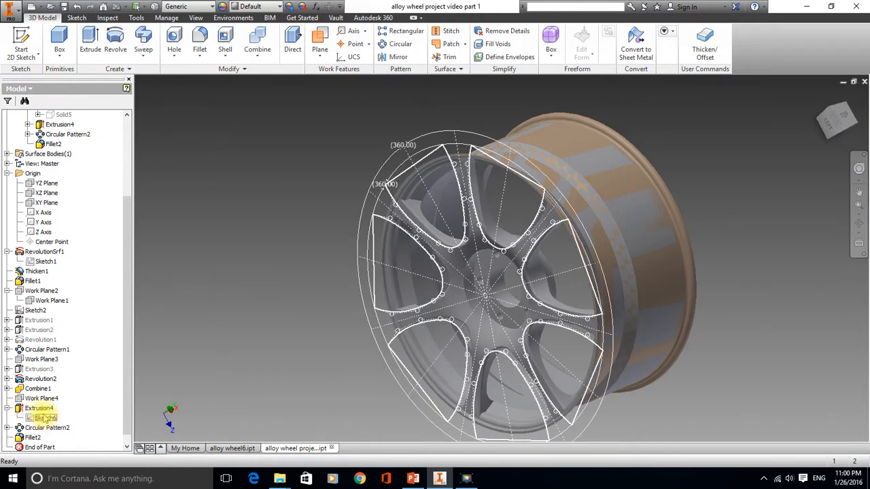
click(41, 410)
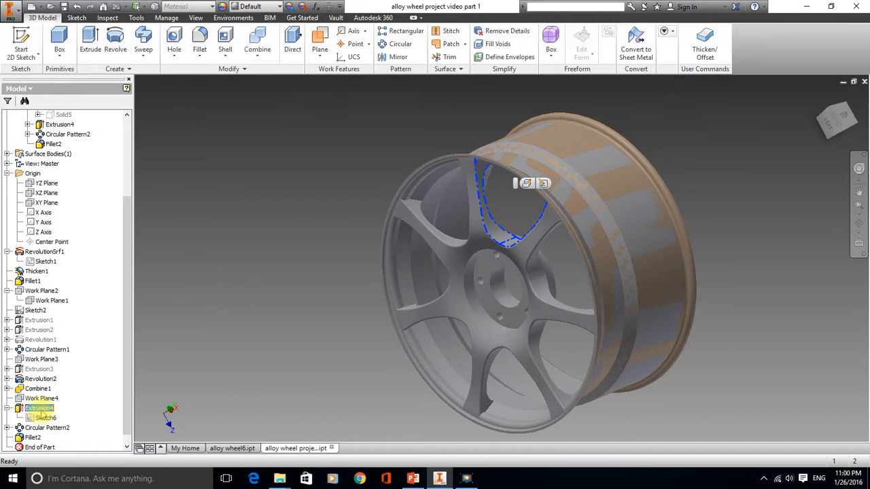
right_click(41, 410)
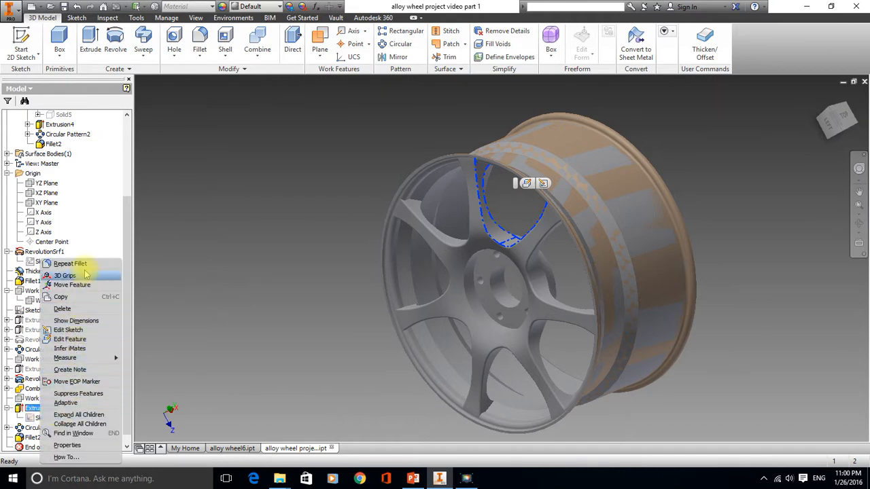
click(78, 340)
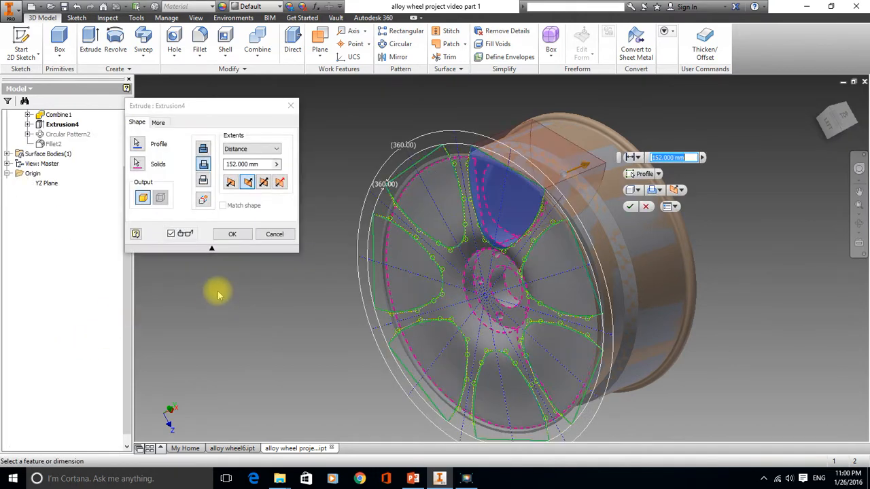
click(158, 123)
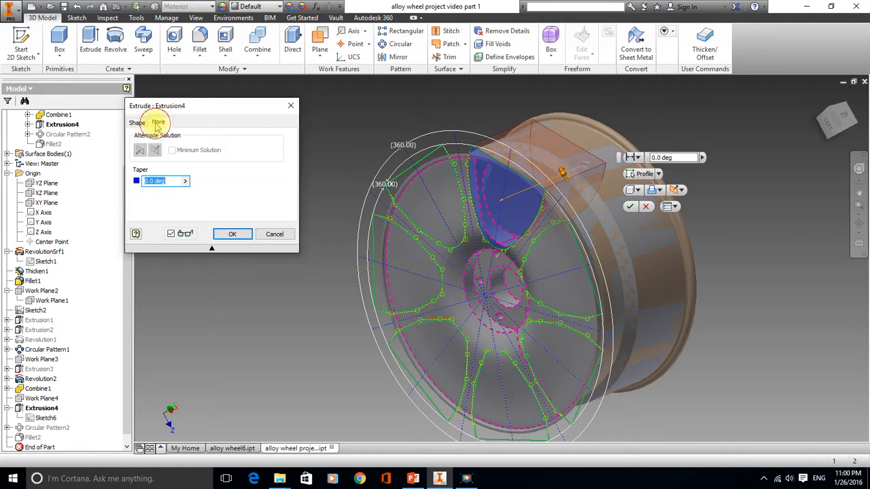
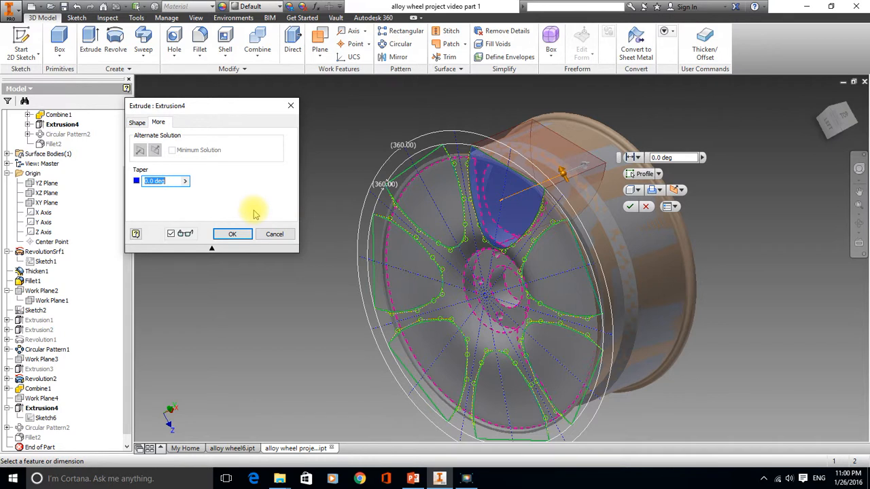
text(3)
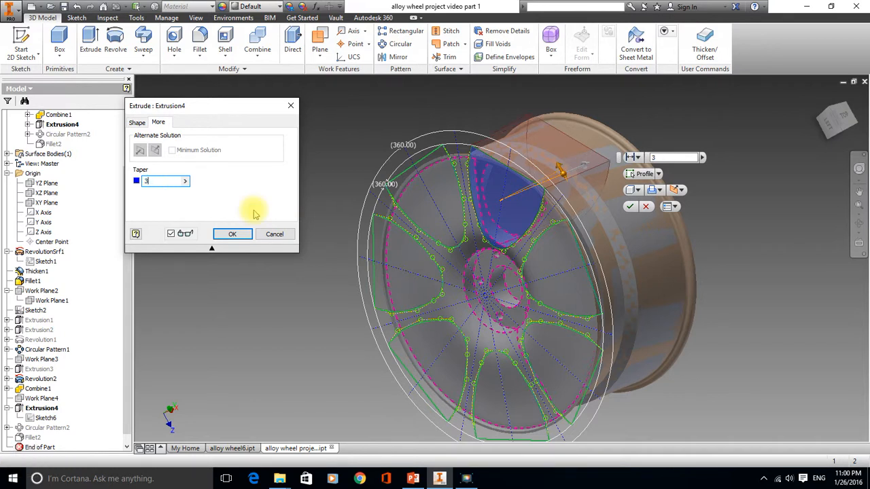
key(BackSpace)
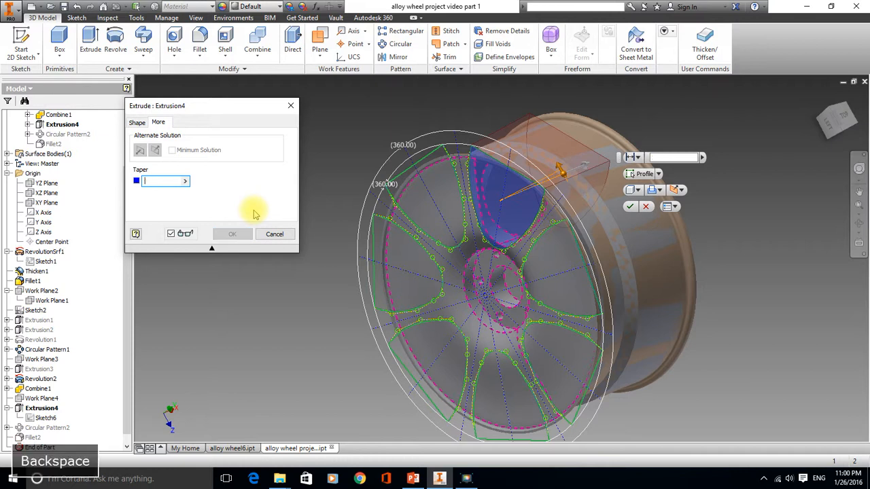
text(-3)
key(Return)
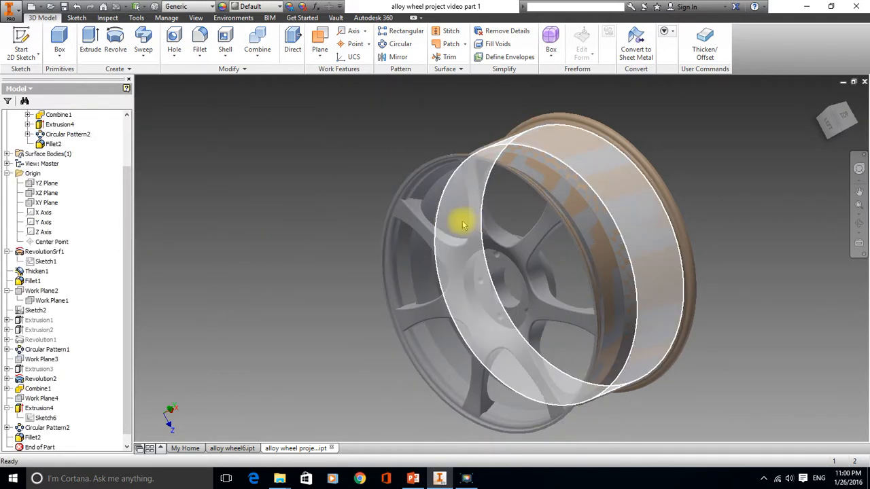
- Edit the spoke opening cut Extrusion4 and set its taper to -4 degrees
click(39, 408)
right_click(40, 411)
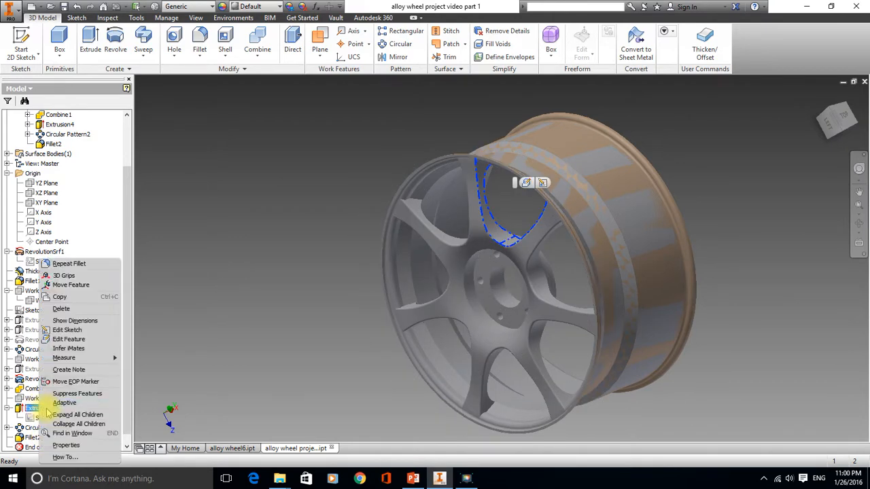
click(76, 339)
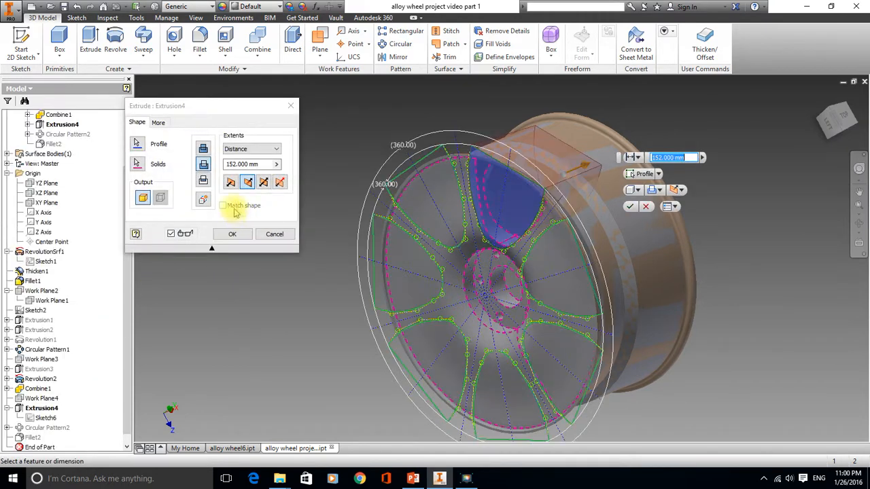
click(159, 122)
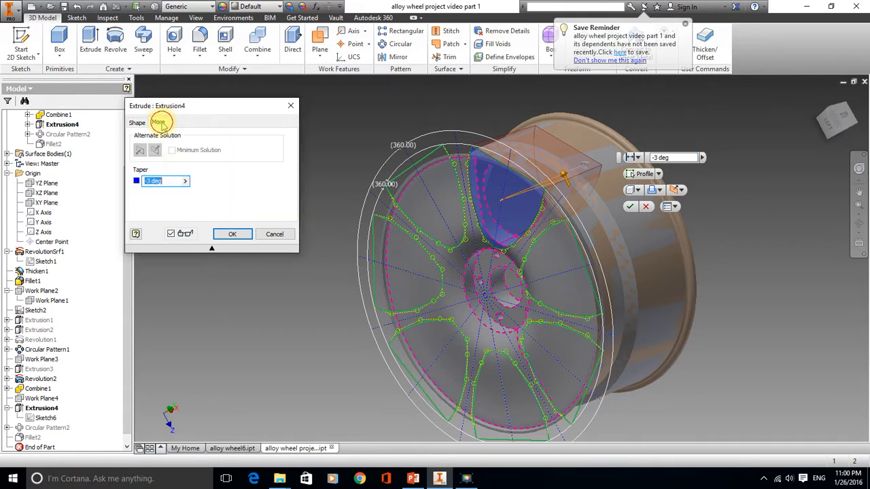
click(171, 181)
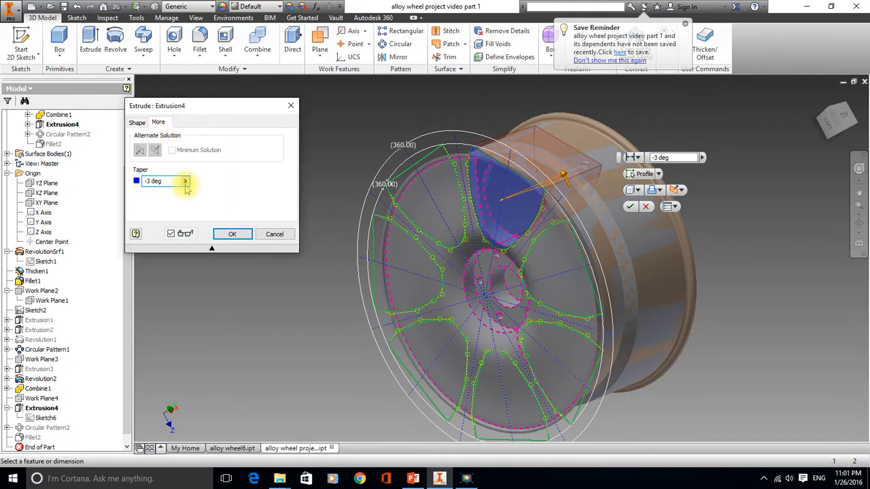
key(BackSpace)
key(BackSpace)
key(BackSpace)
key(BackSpace)
key(BackSpace)
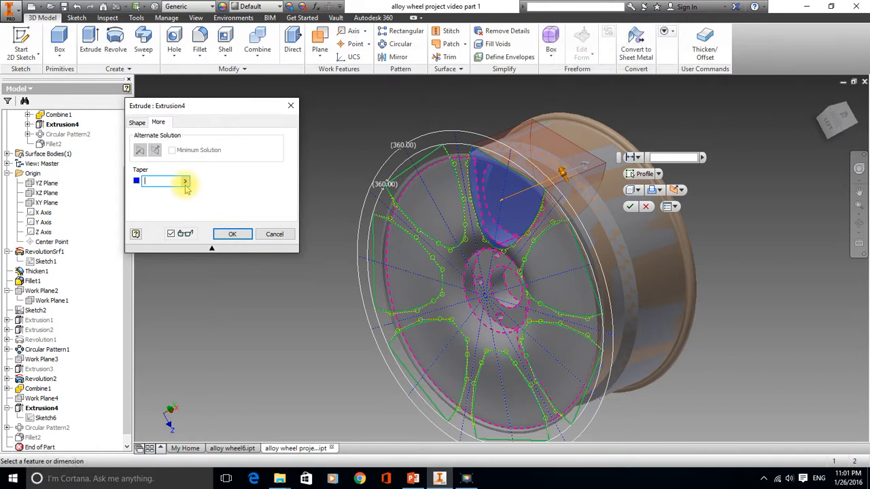
text(40)
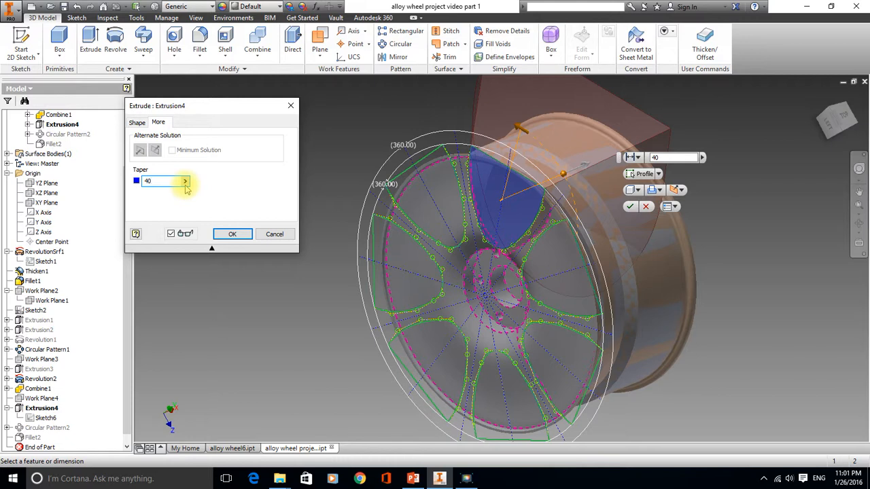
scroll(600, 148, down, 2)
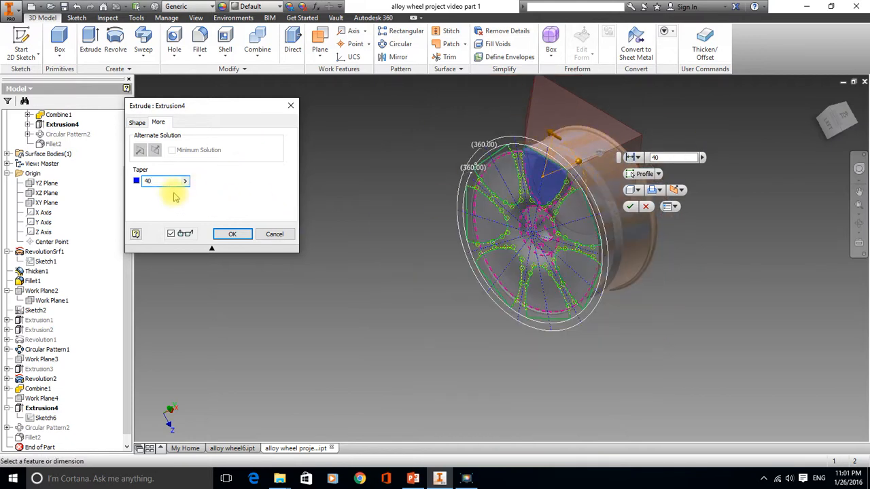
key(BackSpace)
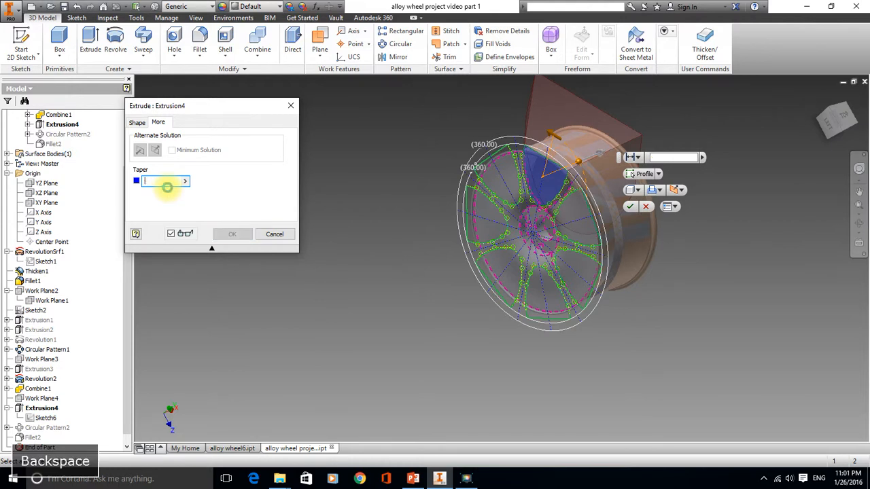
text(-4)
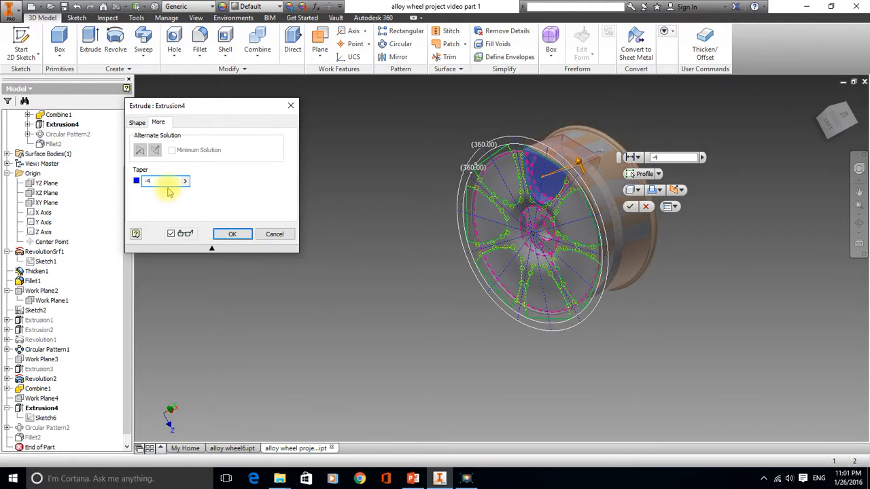
click(231, 234)
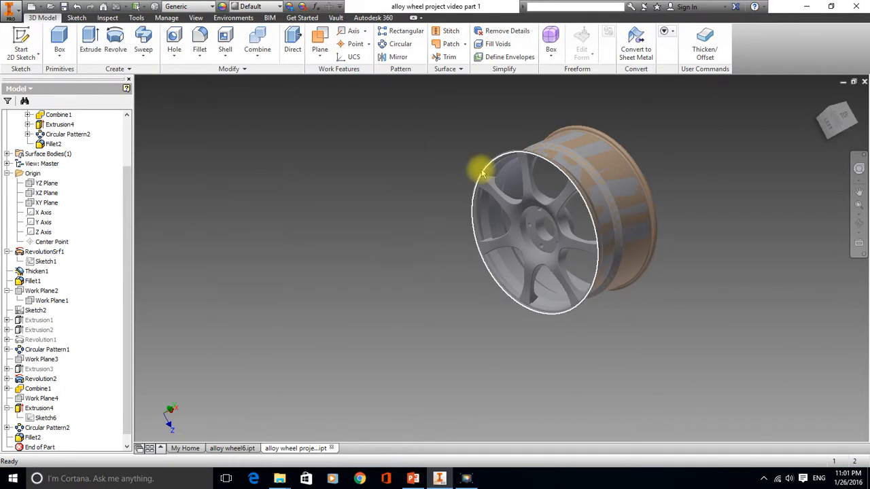
- Chamfer the front edges of the five lug bolt holes with a distance of 4 mm
scroll(479, 176, up, 4)
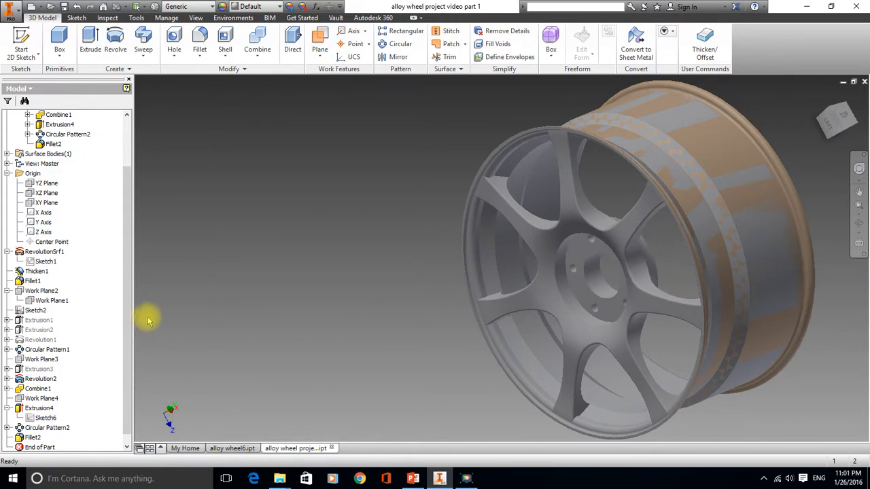
click(67, 134)
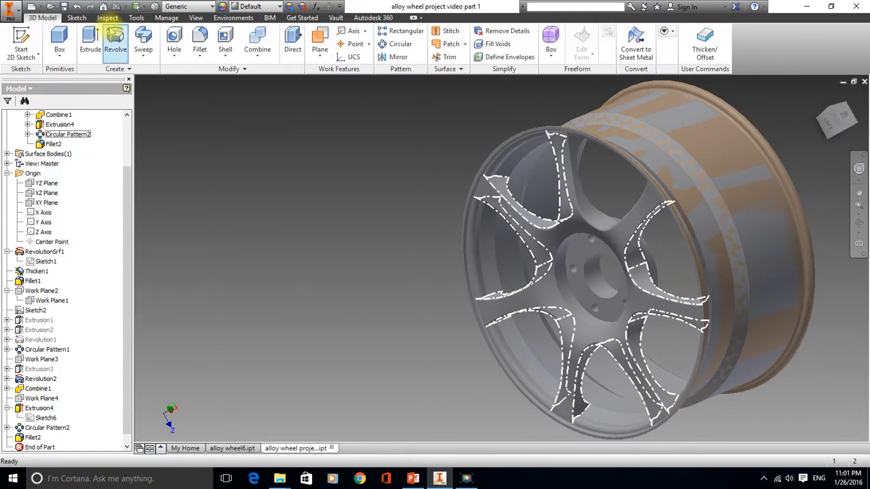
click(200, 59)
click(193, 96)
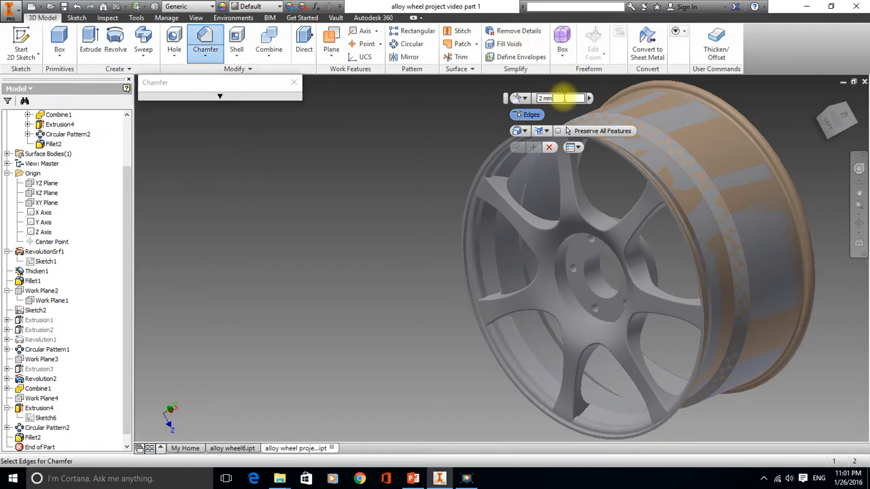
key(BackSpace)
key(BackSpace)
key(BackSpace)
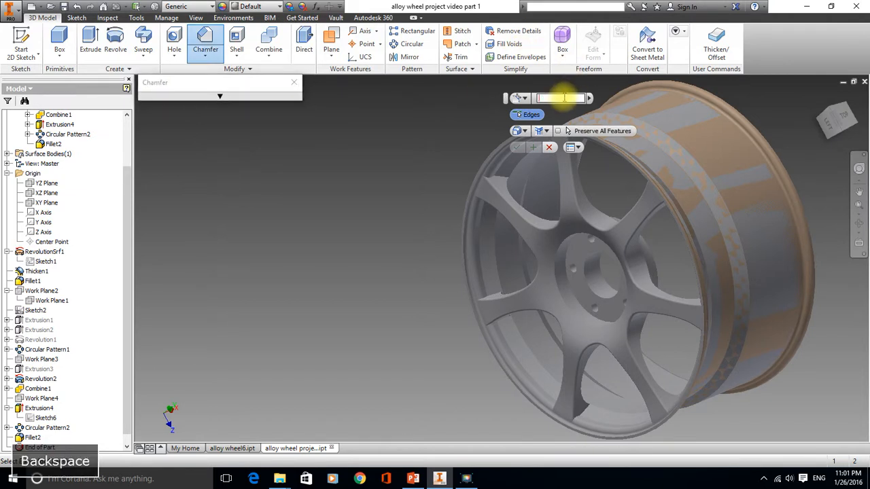
text(4)
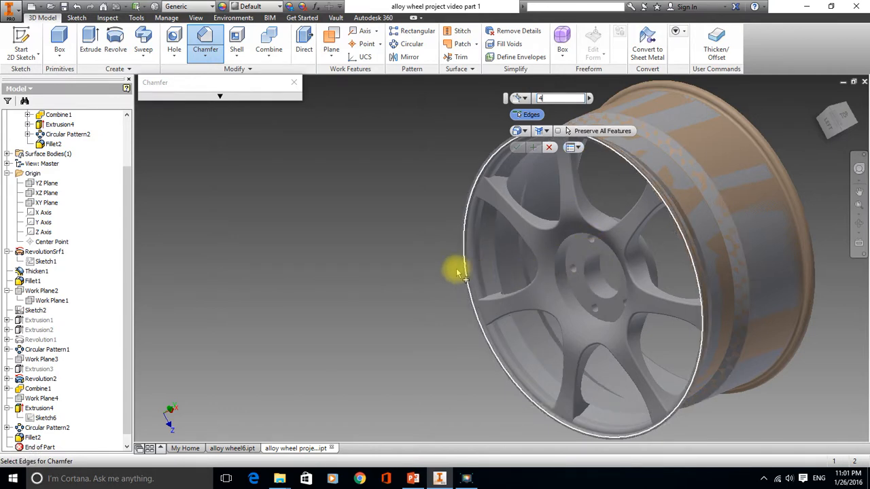
shift+middle_drag(415, 272, 454, 252)
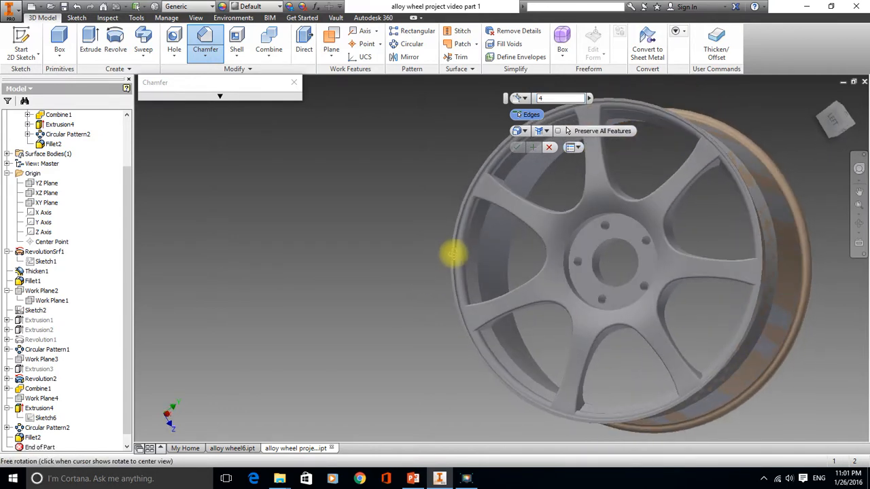
click(605, 226)
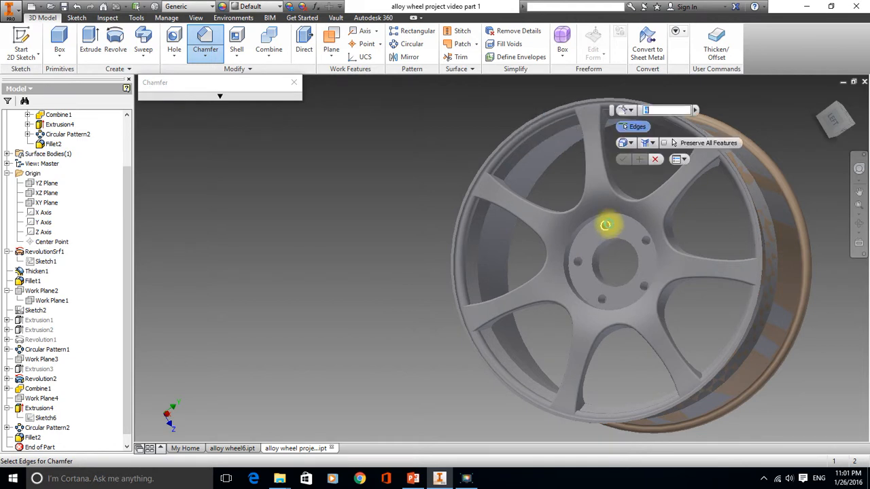
click(645, 240)
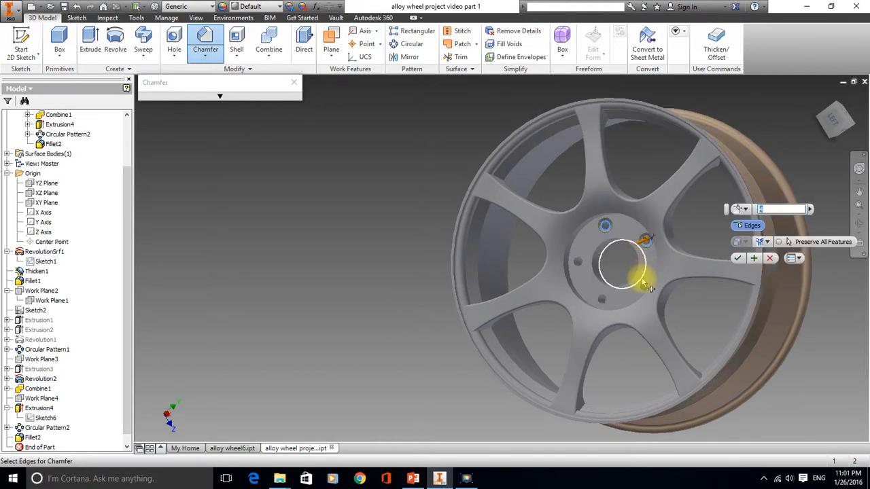
click(642, 284)
click(603, 299)
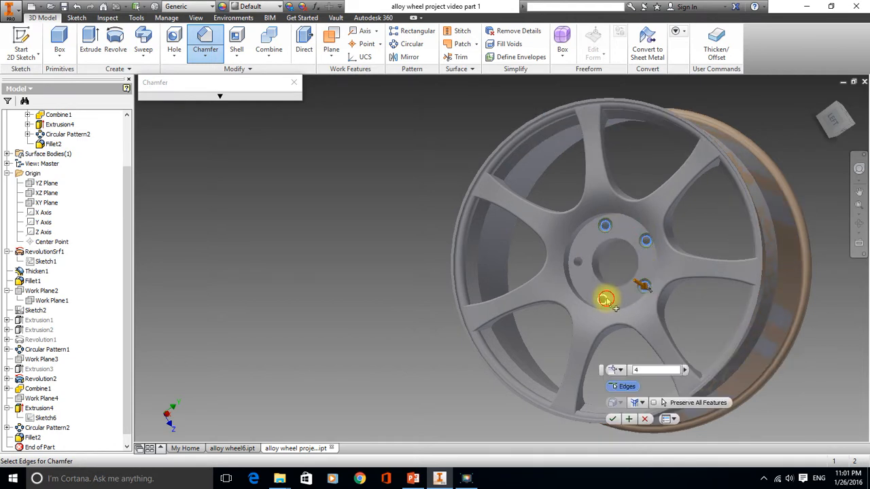
click(580, 265)
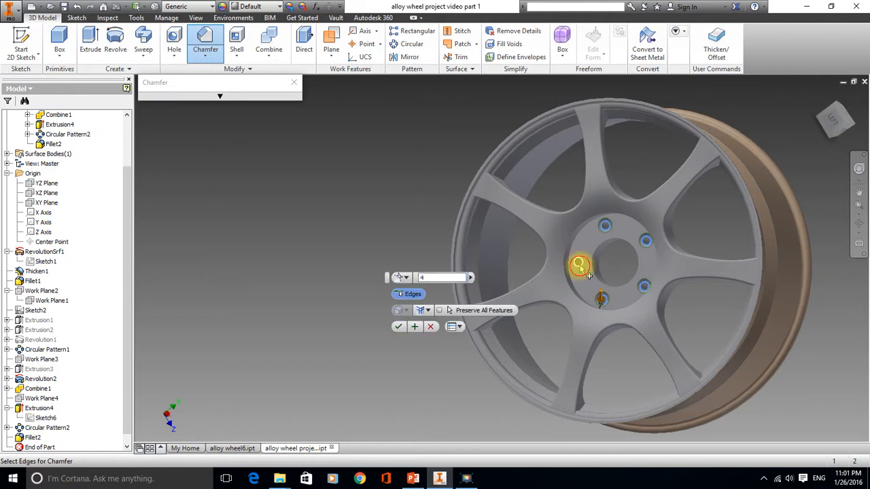
click(399, 329)
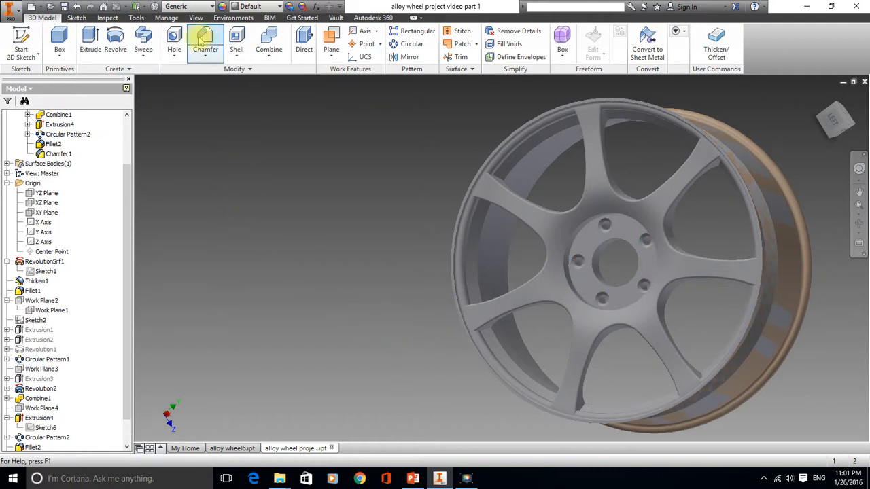
- Chamfer the outer hub edges and the centre bore edges by 2 mm on both the front and rear faces
click(203, 41)
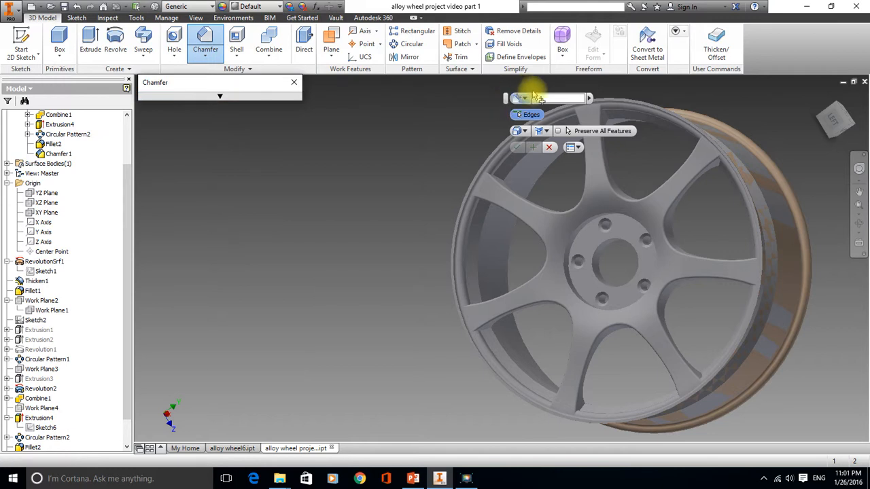
click(558, 99)
key(BackSpace)
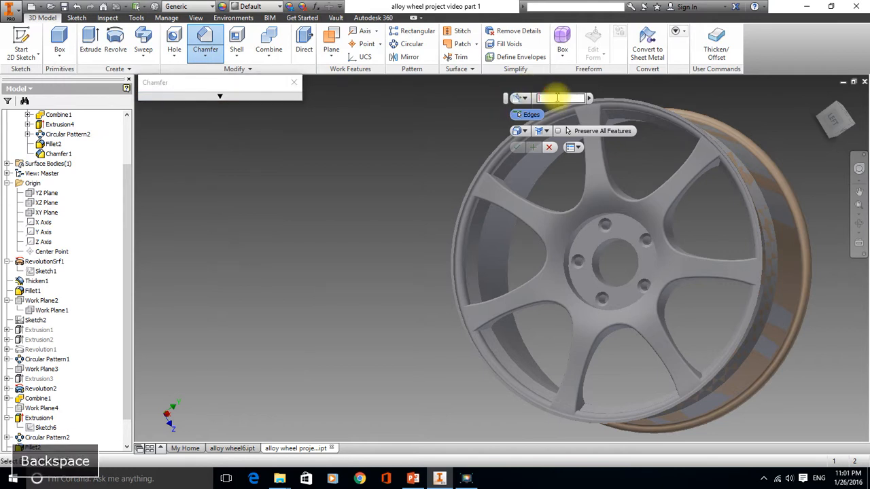
text(2)
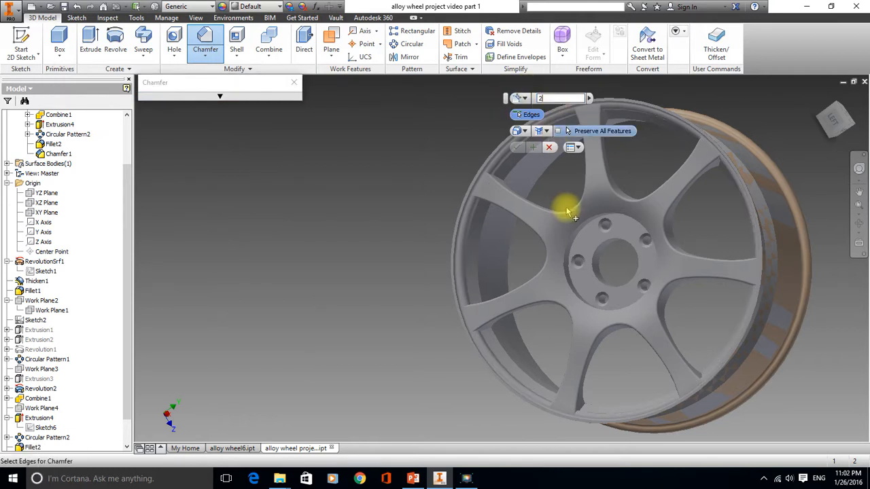
click(578, 224)
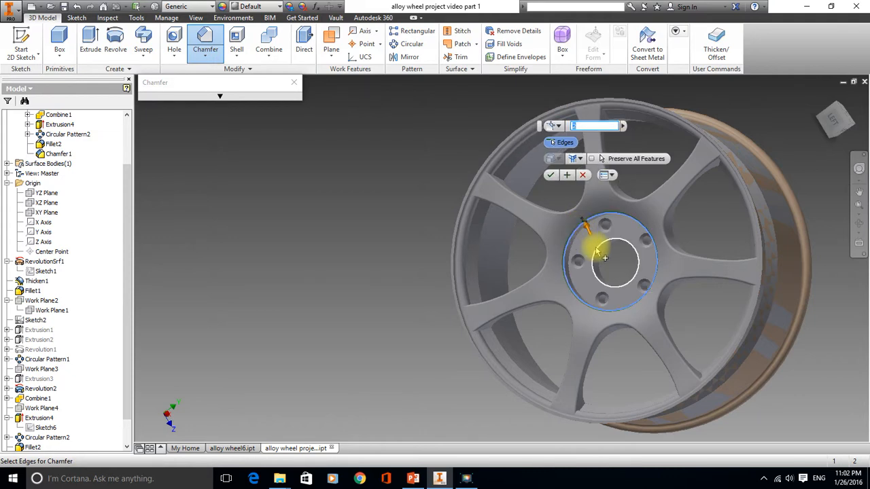
click(598, 251)
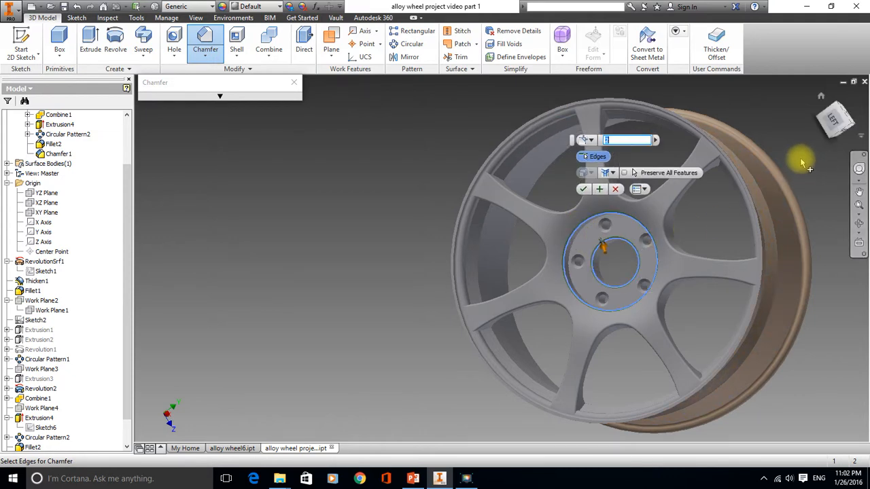
shift+middle_drag(796, 155, 583, 218)
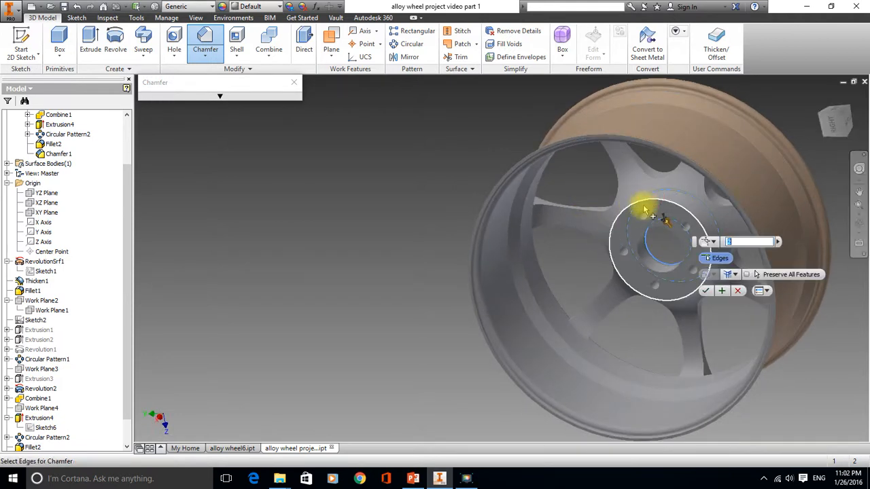
click(635, 230)
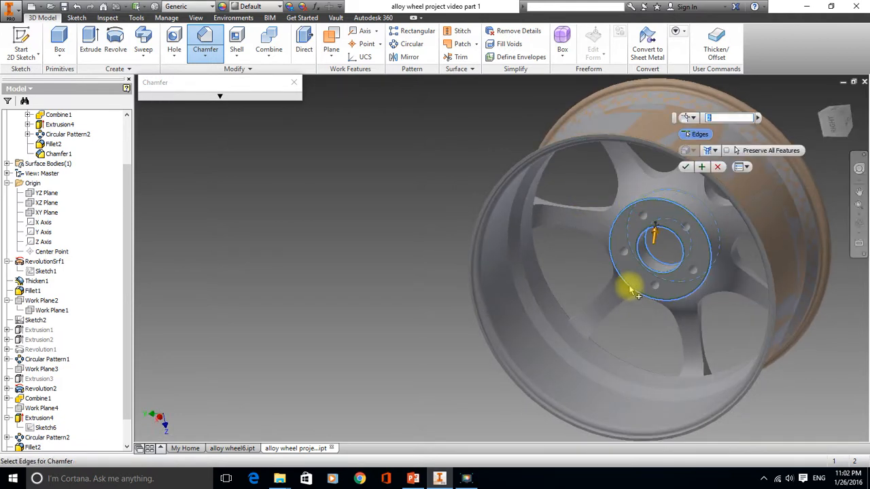
click(685, 169)
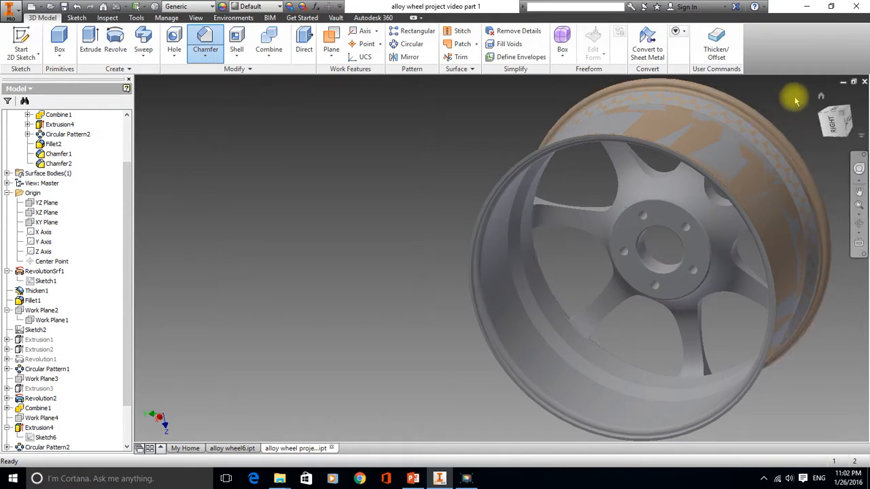
- Examine the rim body and the spoke body separately by highlighting each of the two solid bodies on the wheel
shift+middle_drag(784, 95, 637, 194)
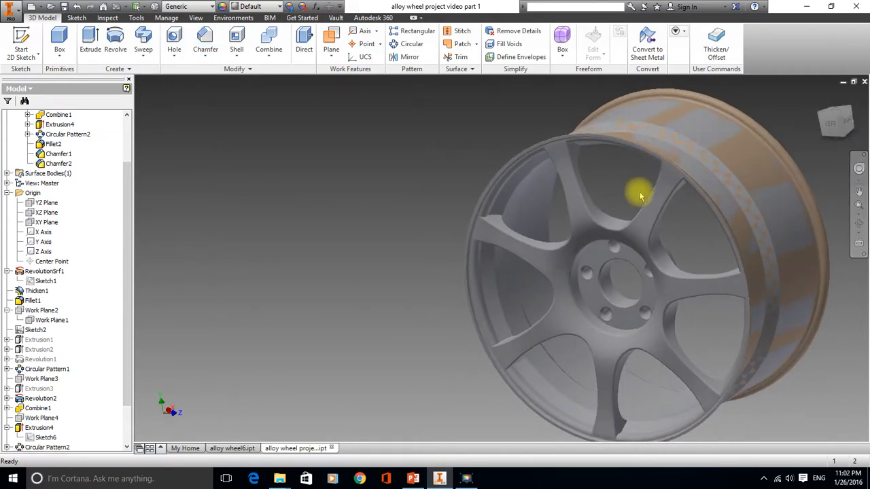
middle_drag(689, 244, 618, 232)
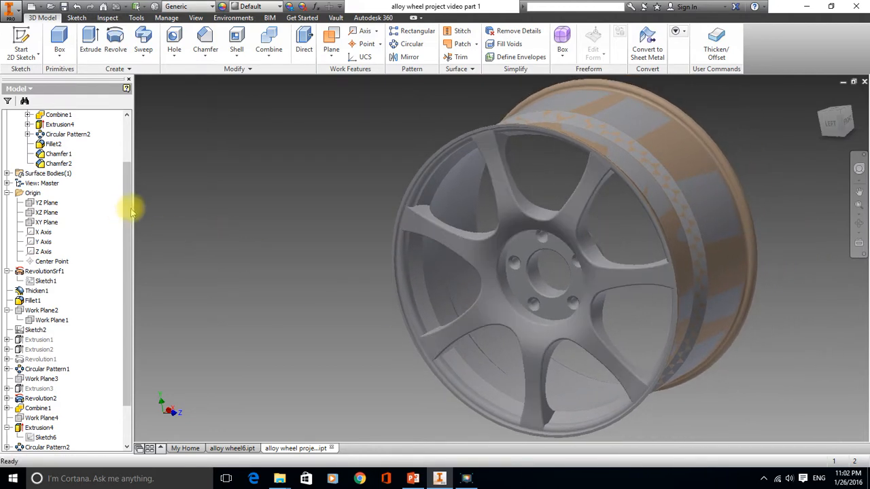
drag(129, 204, 113, 148)
click(41, 145)
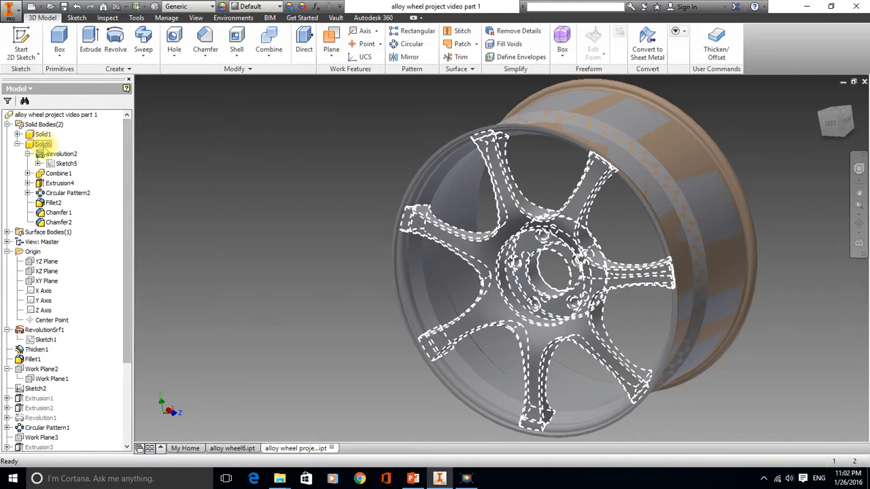
click(44, 136)
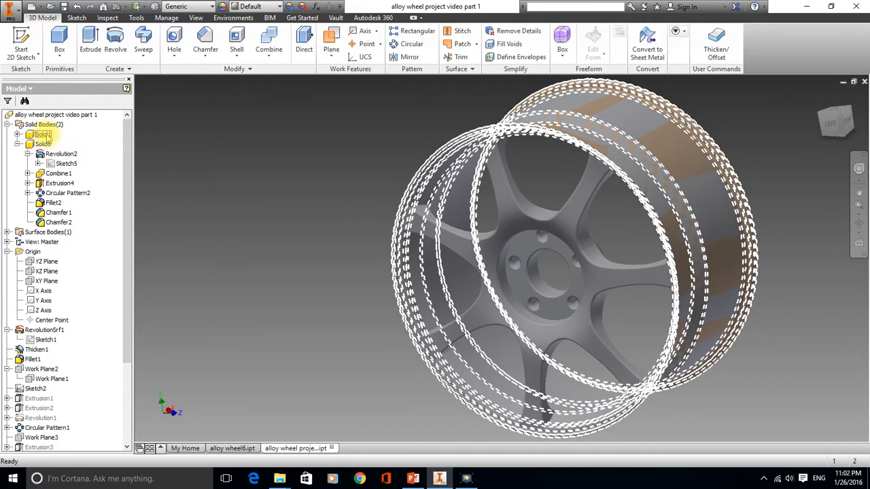
click(44, 145)
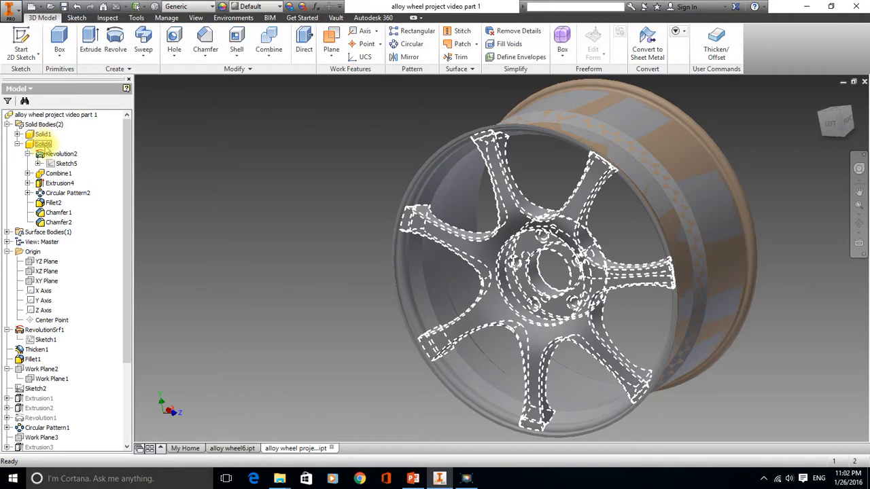
click(44, 135)
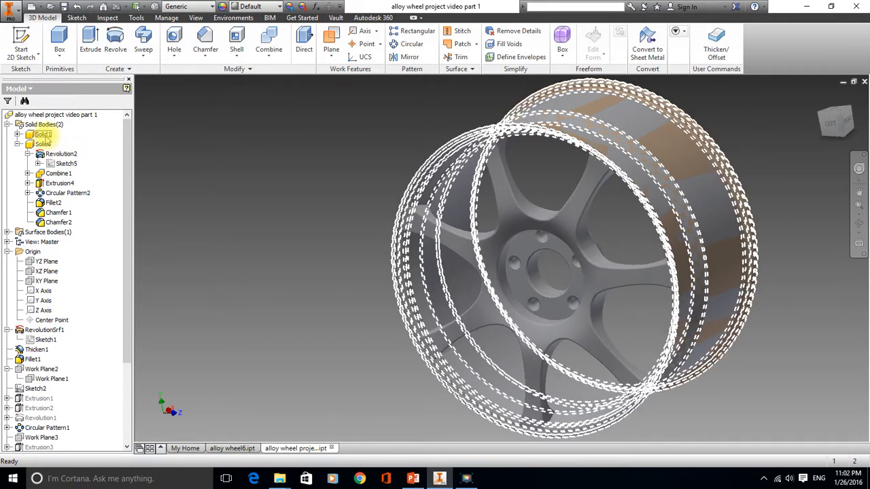
- Apply the Chrome - Polished appearance to the rim solid body
click(44, 136)
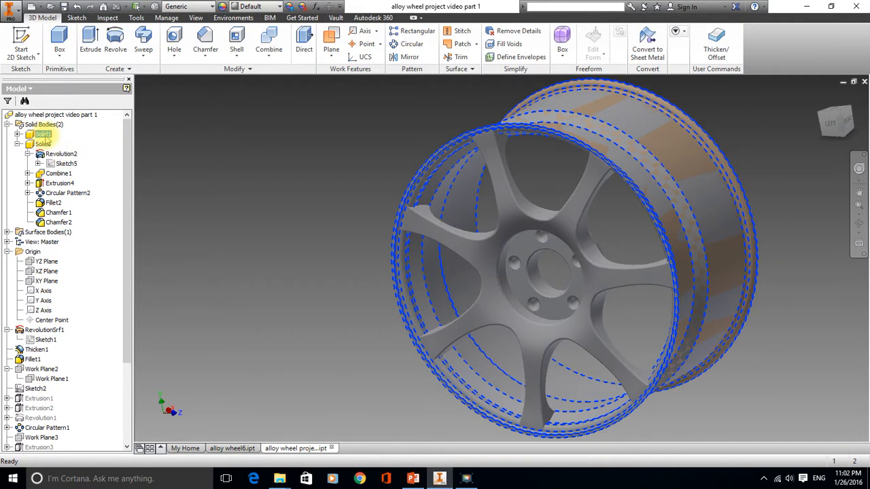
click(280, 7)
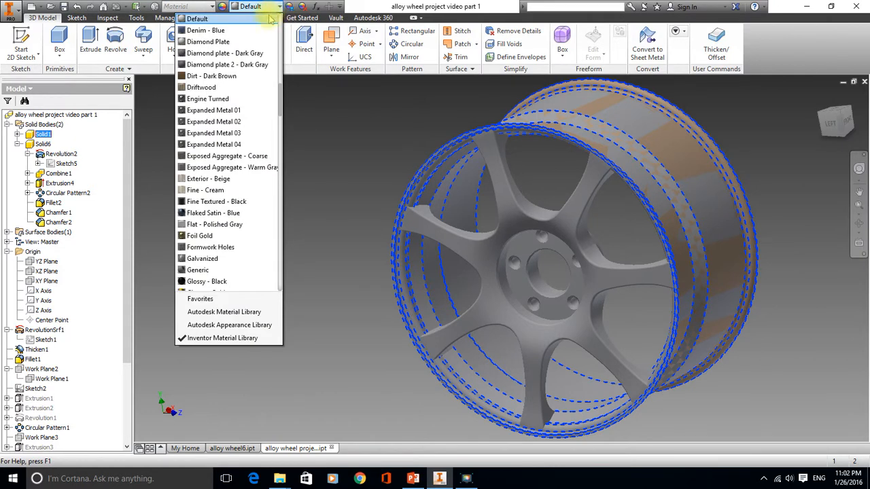
drag(280, 99, 283, 62)
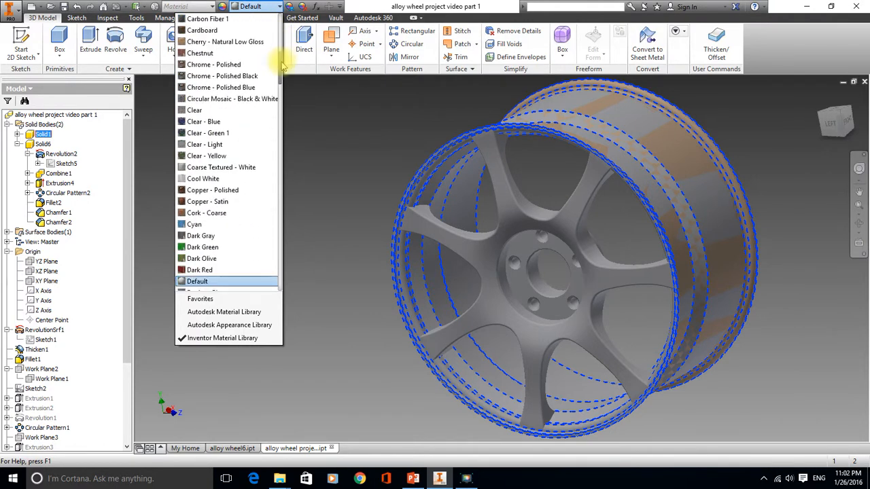
click(235, 65)
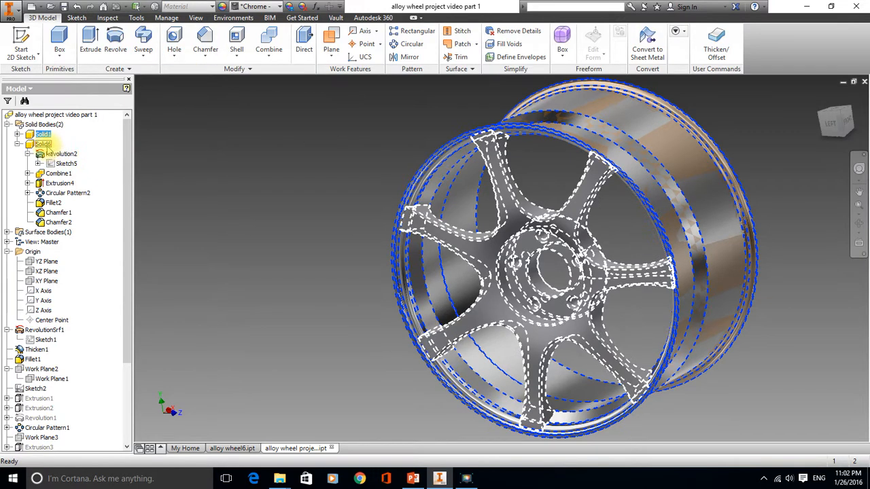
- Apply the Clear - Green 1 appearance to the spoke solid body
click(45, 144)
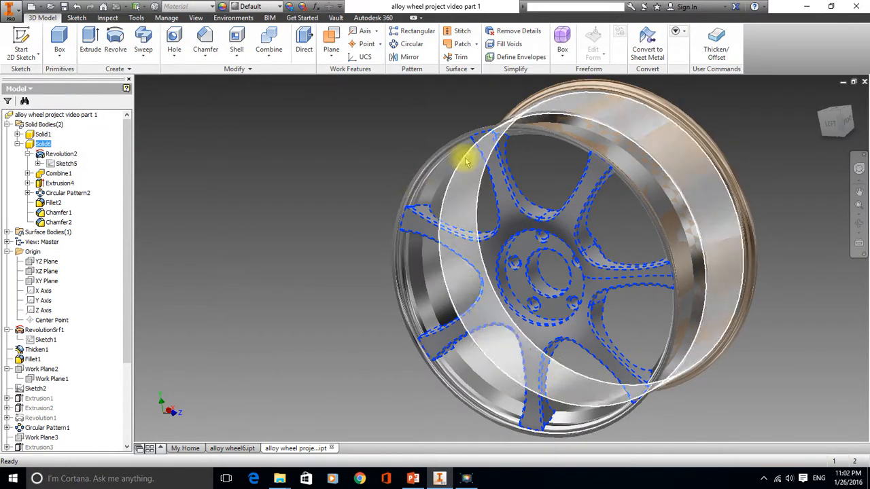
click(279, 7)
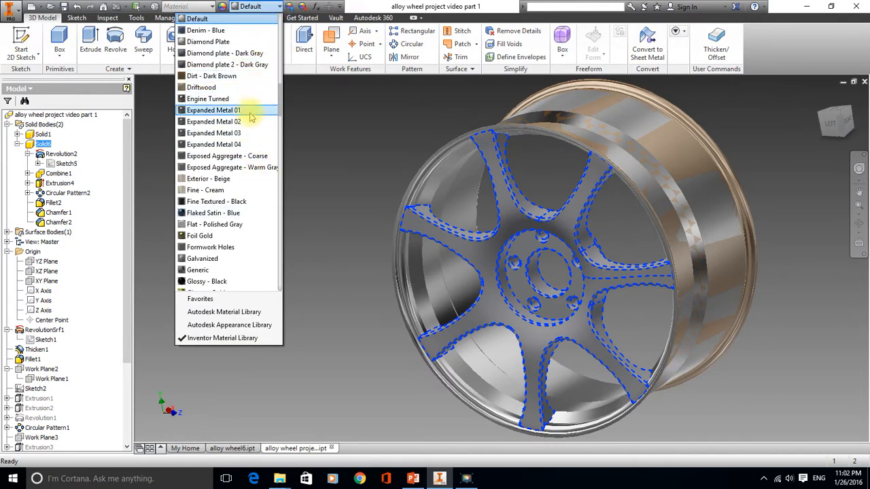
scroll(250, 117, up, 6)
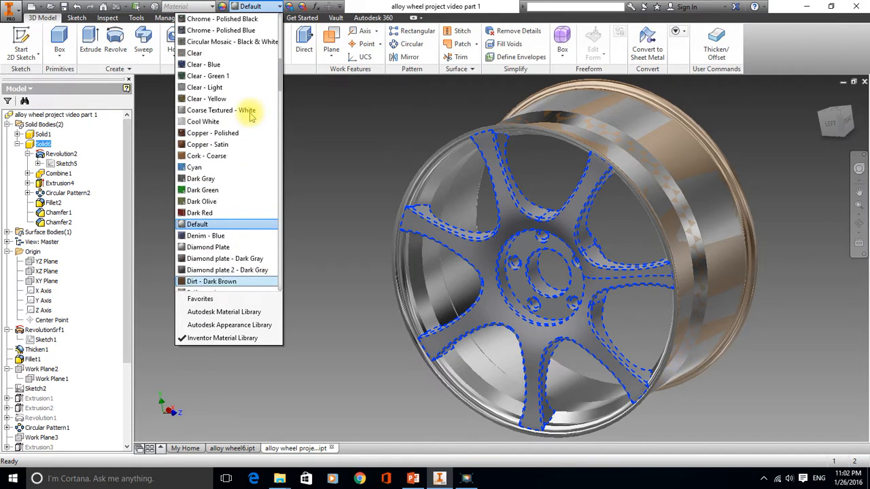
scroll(250, 117, up, 4)
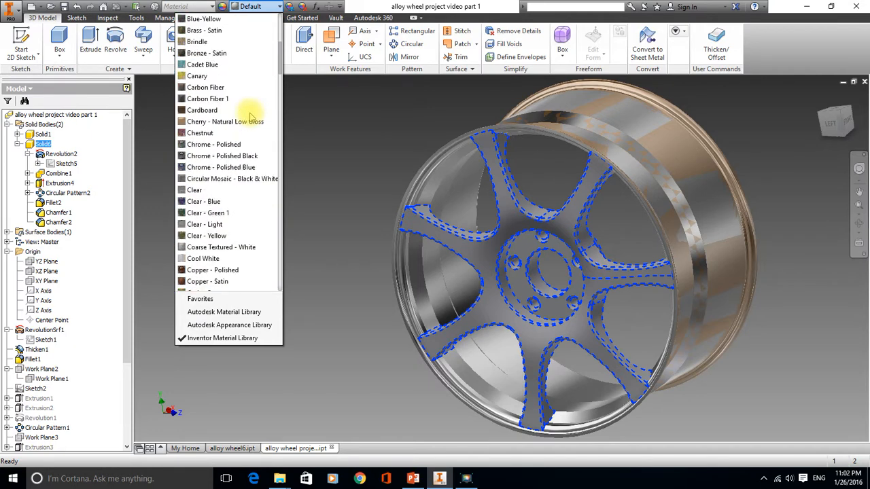
scroll(250, 117, down, 1)
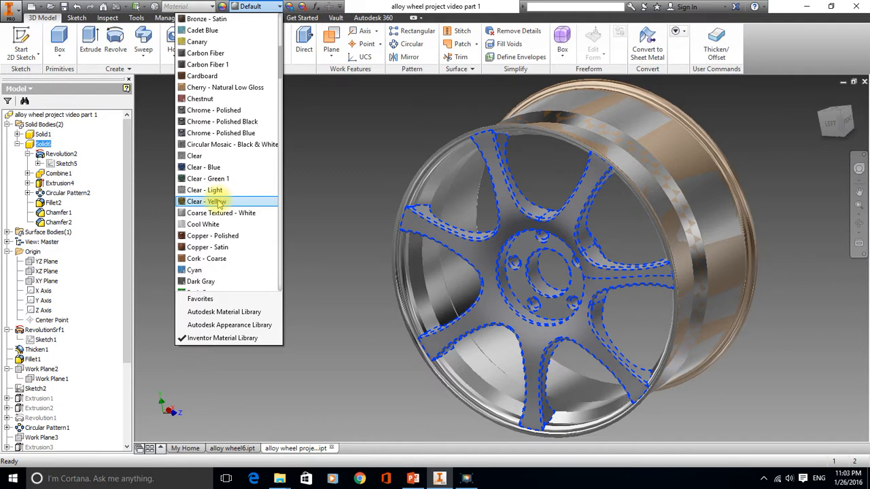
click(210, 179)
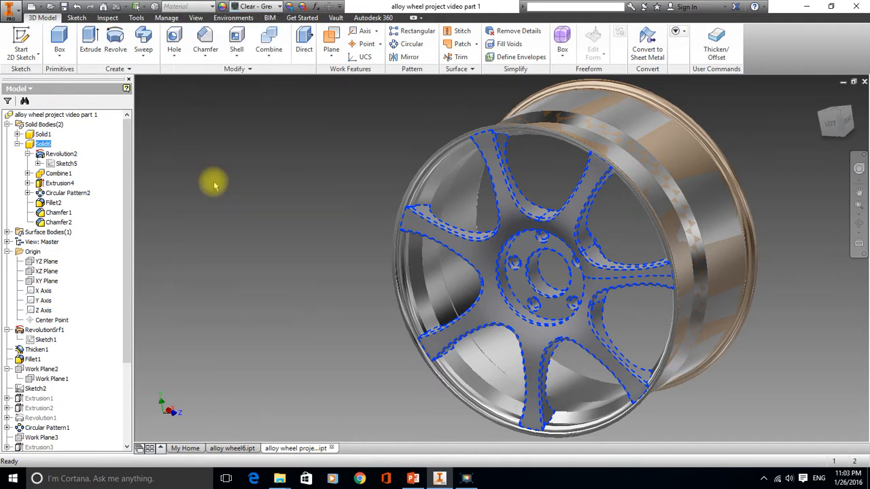
click(326, 138)
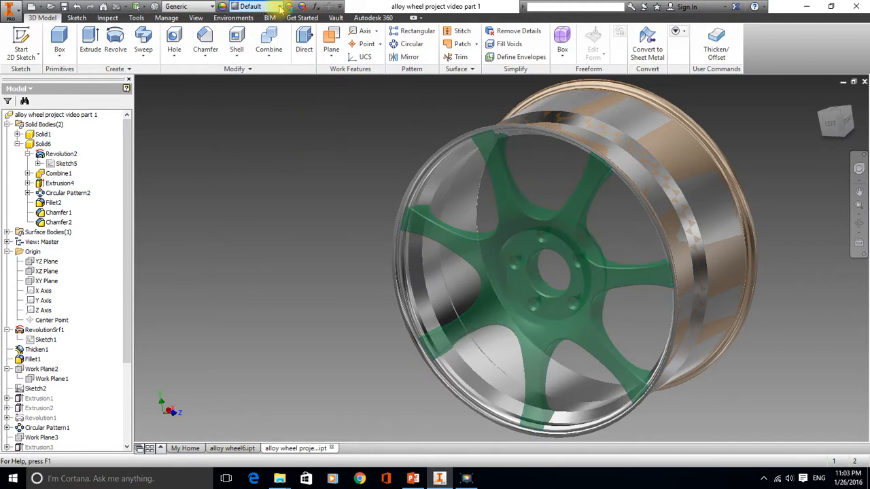
- Set the appearance of the whole part to Chrome - Polished Blue with no body selected
click(279, 6)
scroll(280, 83, up, 2)
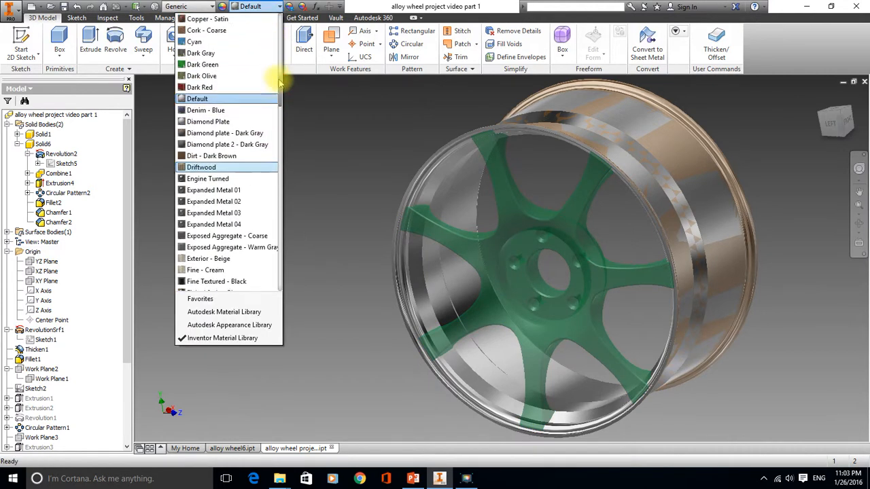
scroll(279, 83, up, 5)
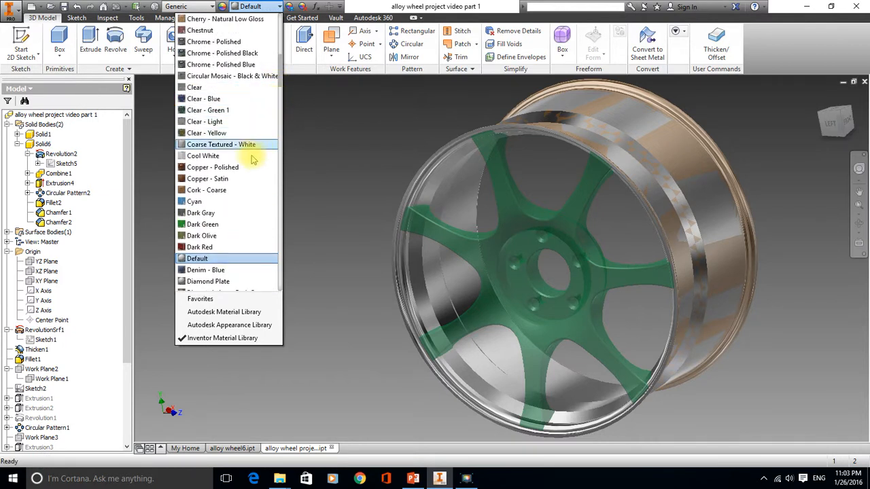
click(246, 64)
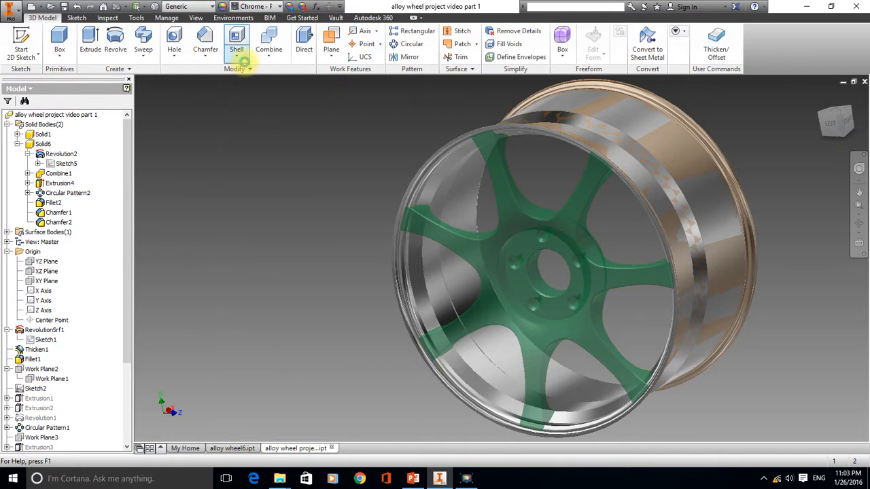
- Change the appearance of the spoke solid body to Chrome - Polished Blue
click(49, 144)
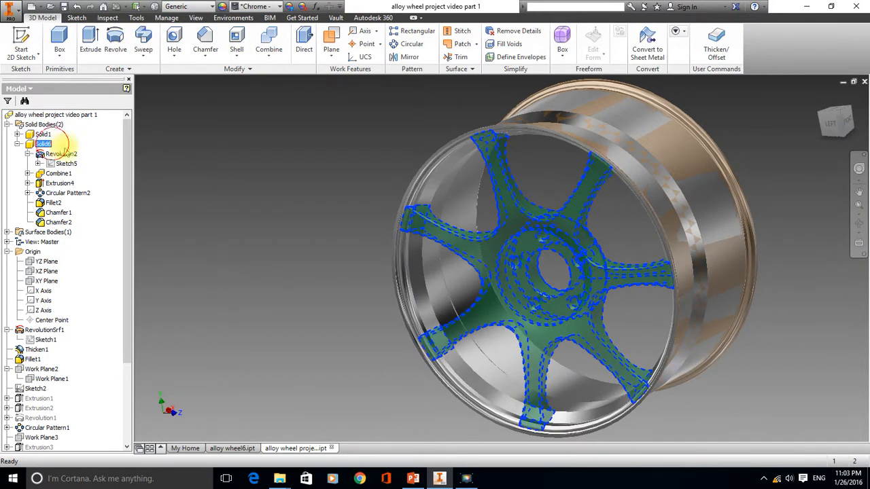
click(280, 6)
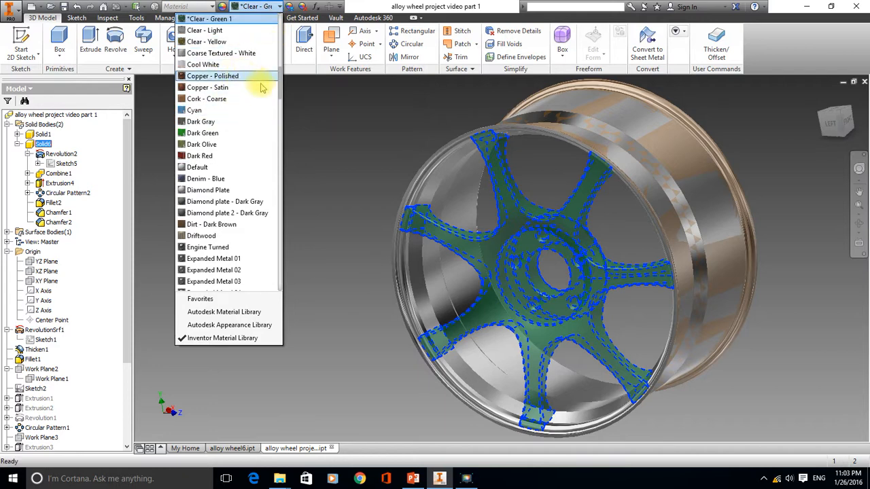
scroll(279, 78, up, 6)
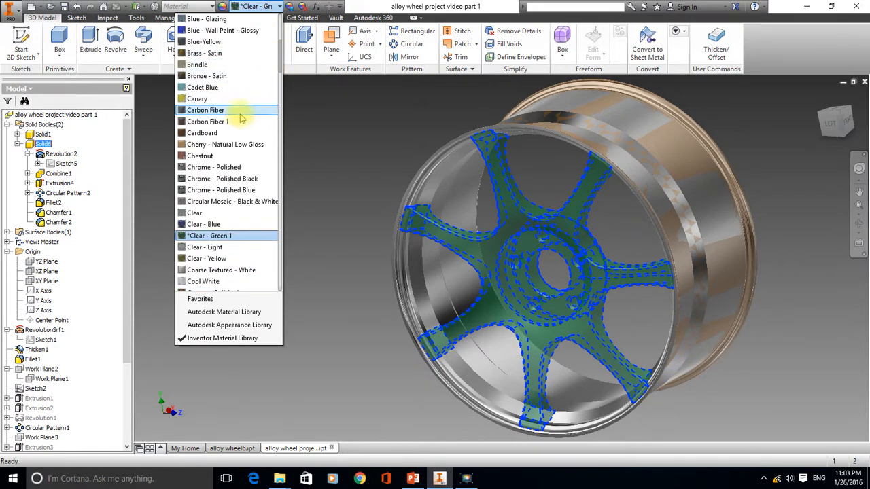
click(240, 190)
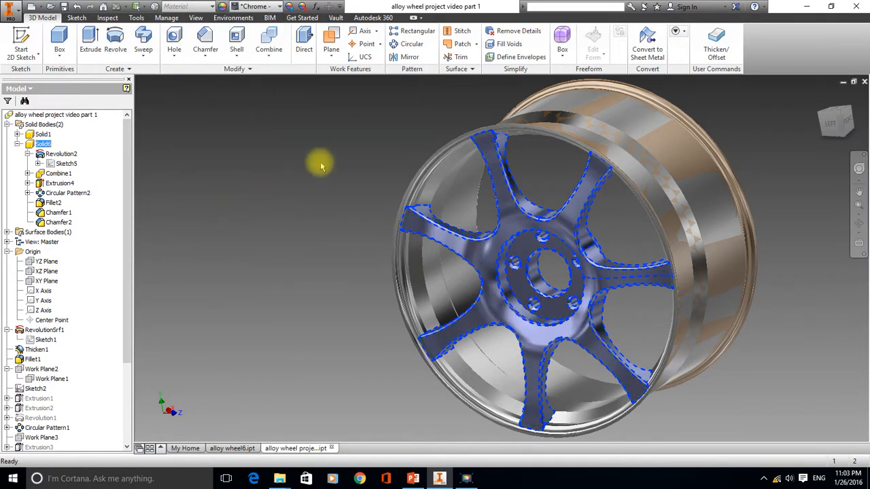
click(295, 181)
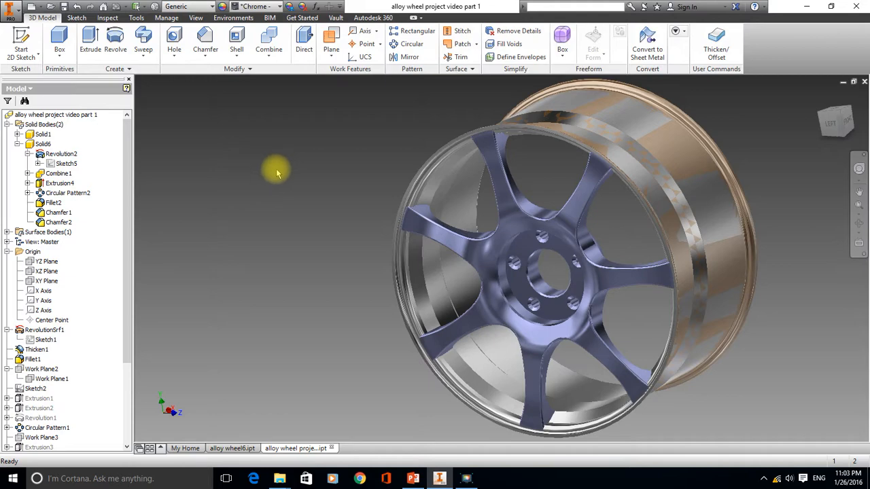
shift+middle_drag(278, 168, 259, 159)
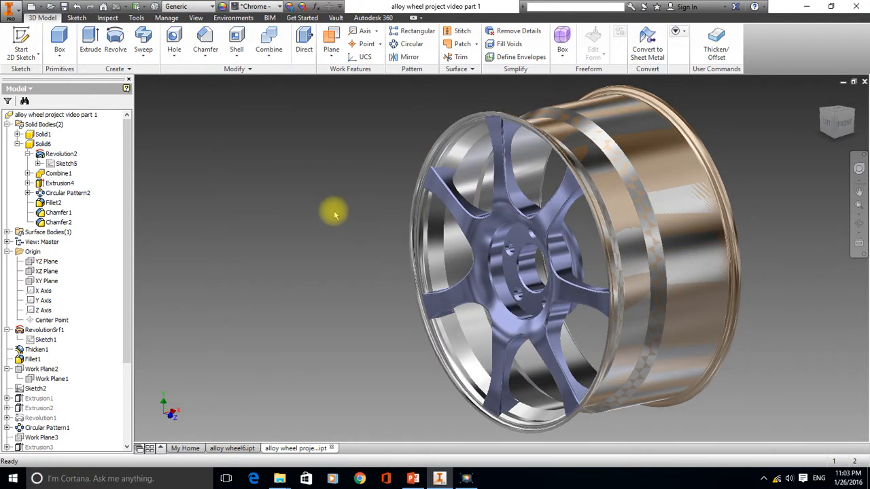
shift+middle_drag(334, 215, 367, 208)
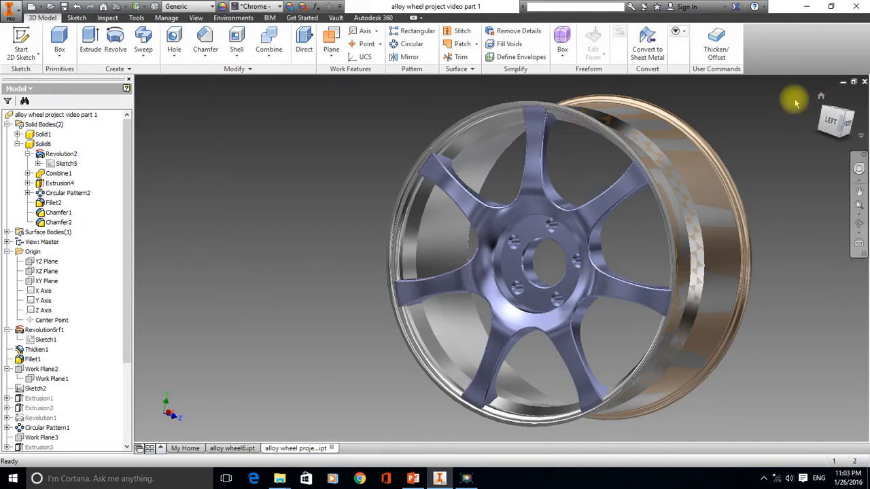
shift+middle_drag(795, 102, 778, 107)
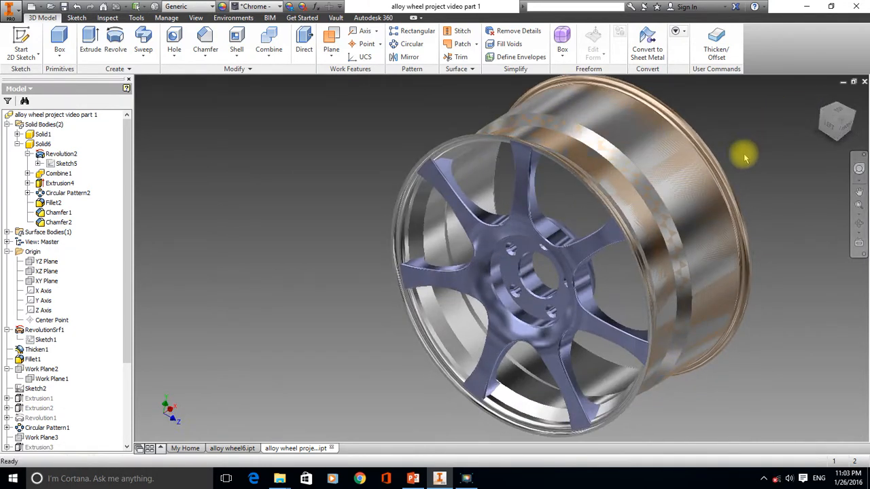